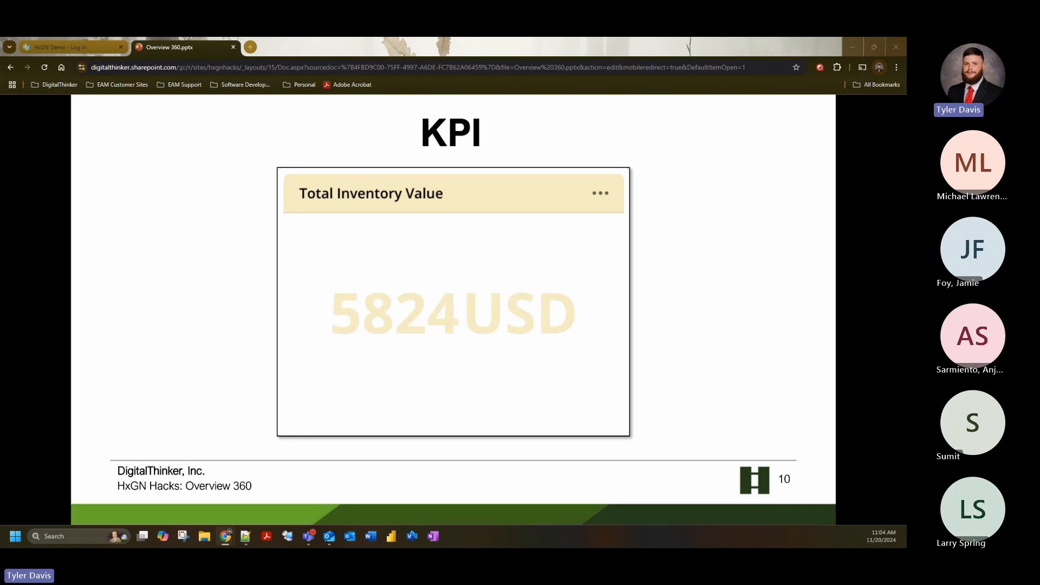
- Advance the presentation from the KPI slide through KPI Group and Equipment Summary to the Custom URL slide
key("Right")
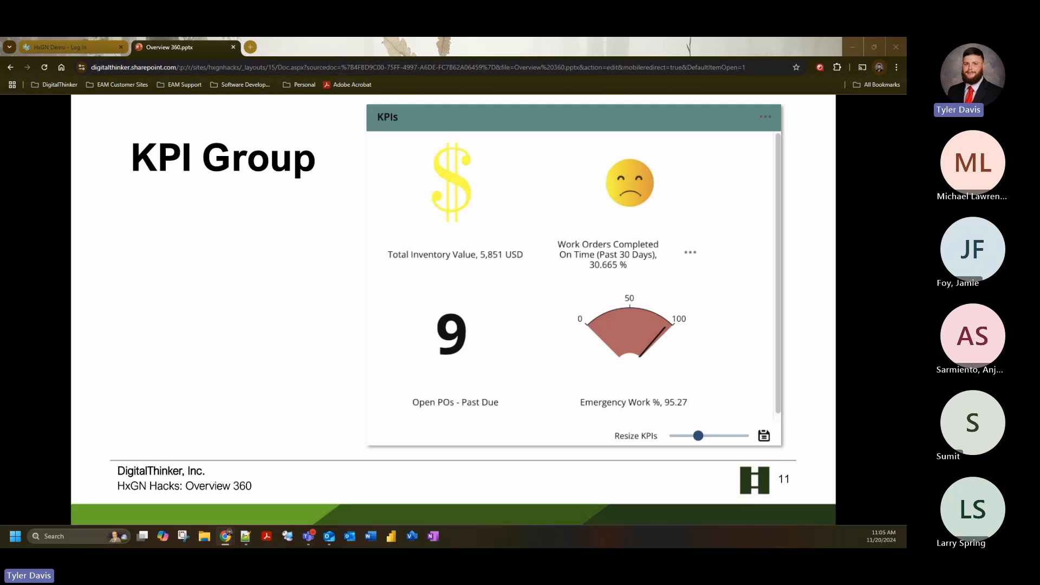
key("Right")
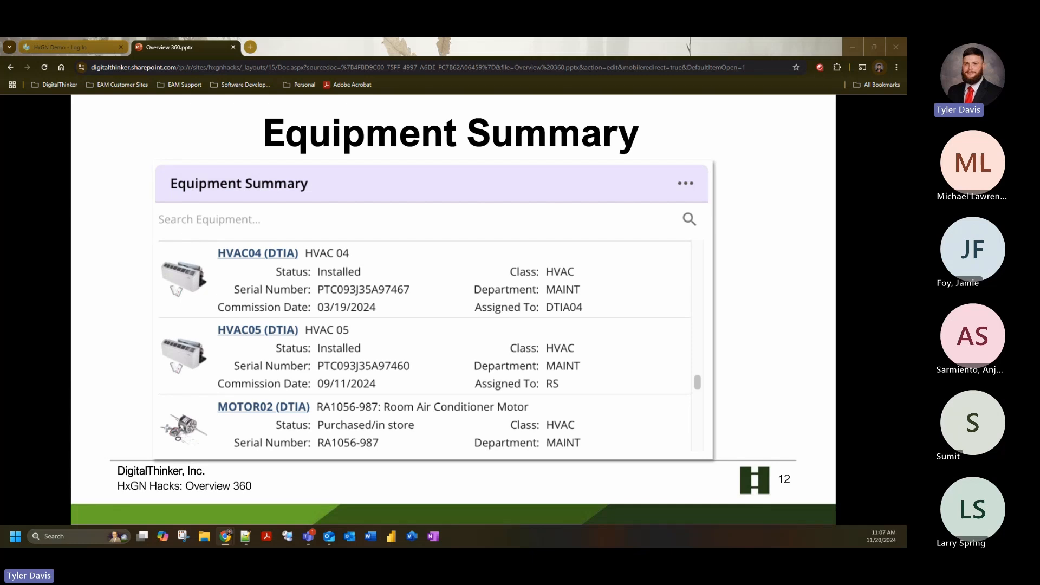
key("Right")
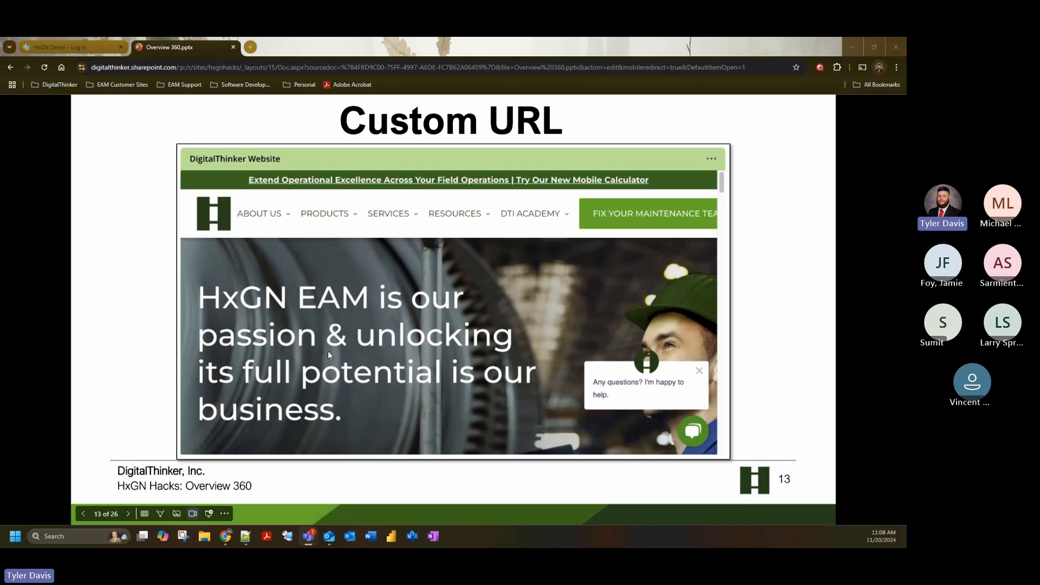
- Switch to HxGN Demo, log in with the prefilled credentials and open Equipment Overview 360
left_click(72, 47)
left_click(457, 374)
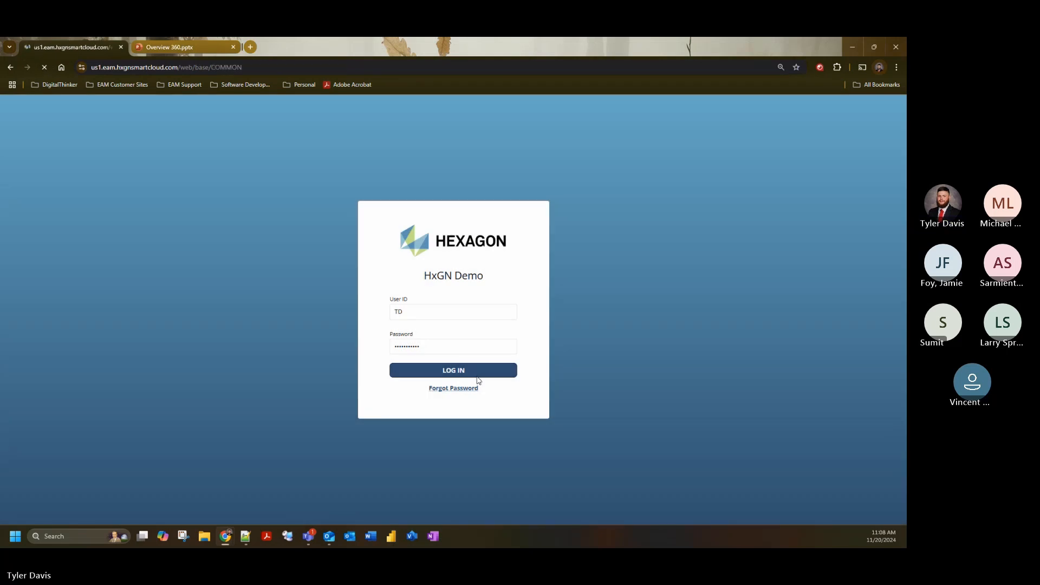
left_click(124, 128)
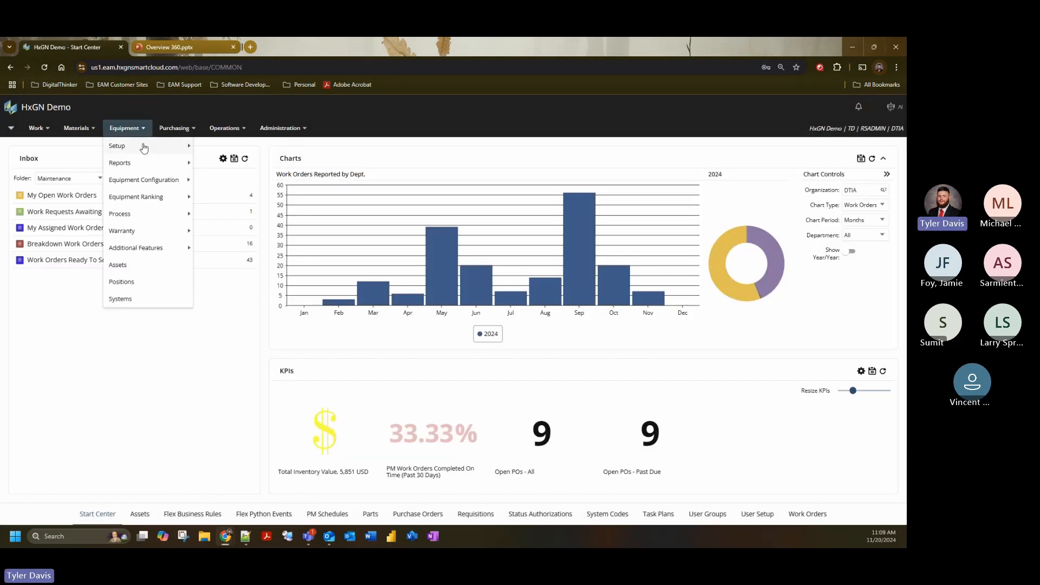
mouse_move(153, 249)
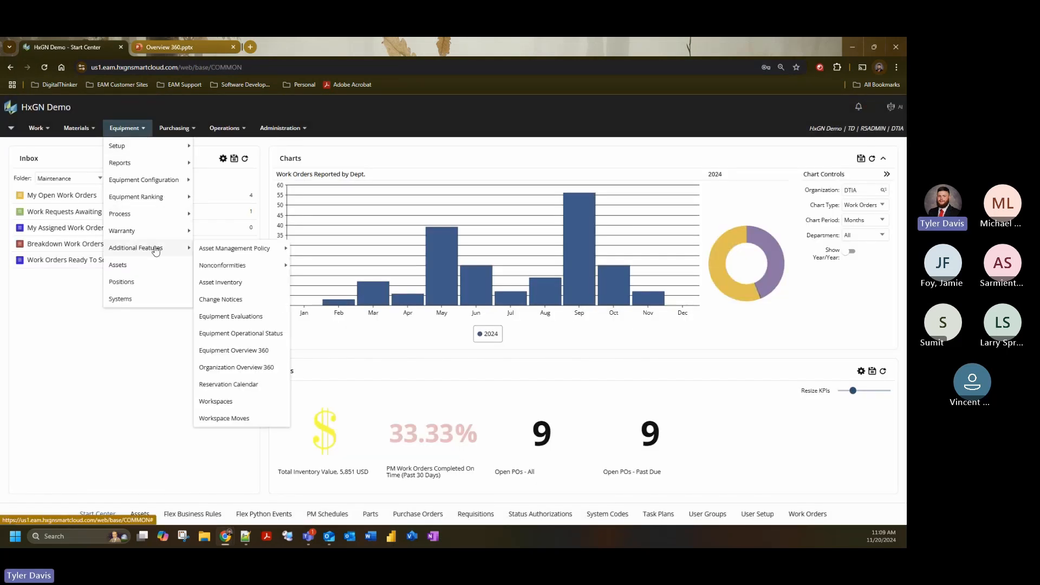
left_click(254, 352)
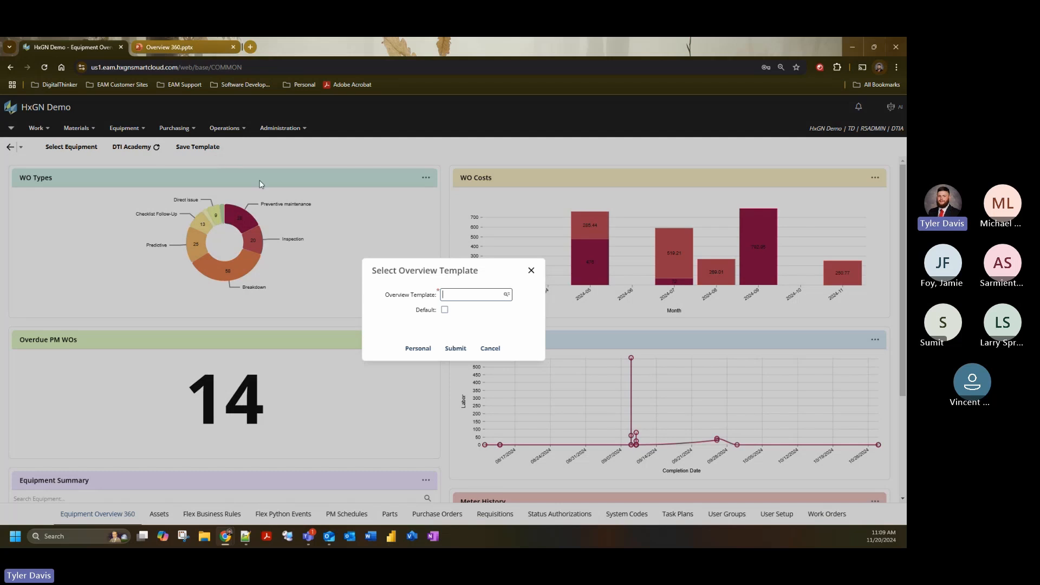
- Load the HxGN Hacks DEMO overview template (O360HXGNHACKS) in Equipment Overview 360
left_click(509, 297)
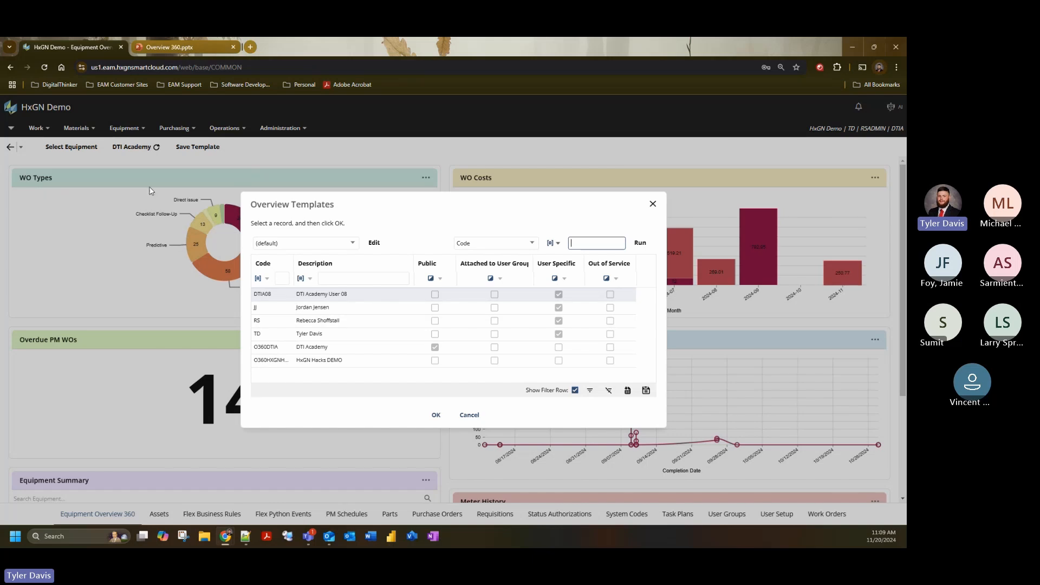
left_click(393, 369)
left_click(393, 364)
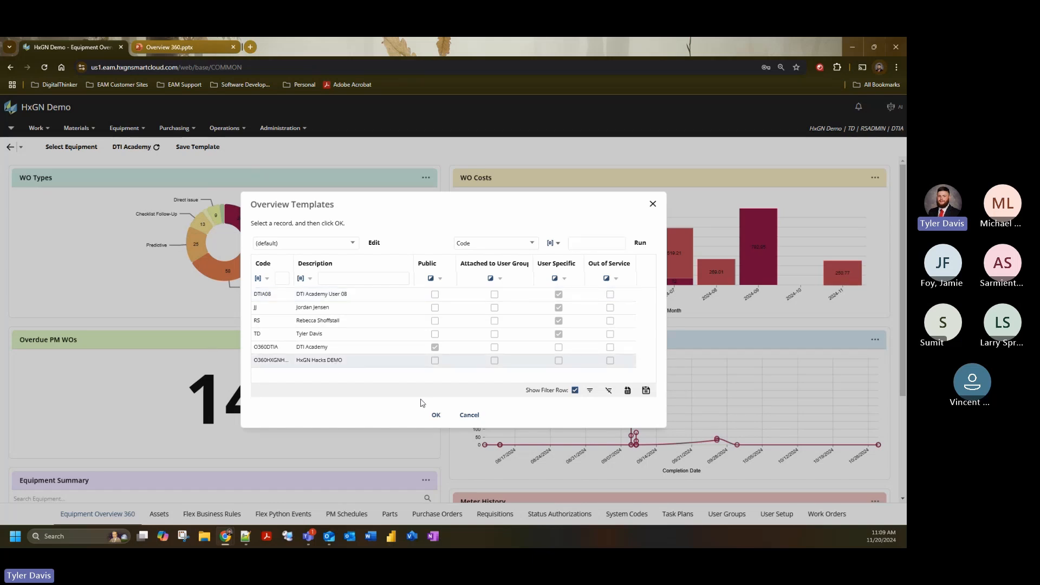
scroll(445, 406, "down", 3)
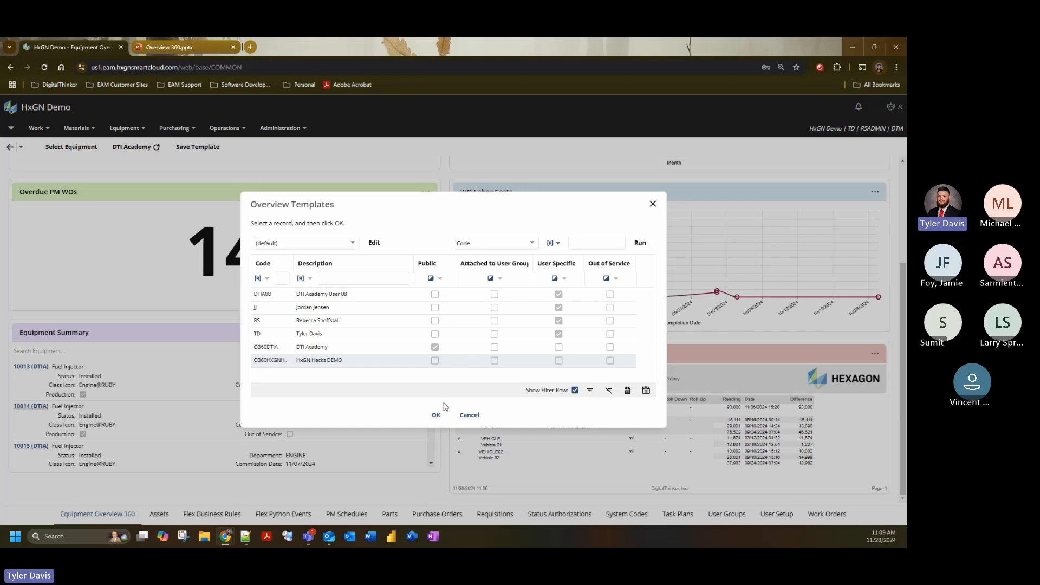
left_click(436, 415)
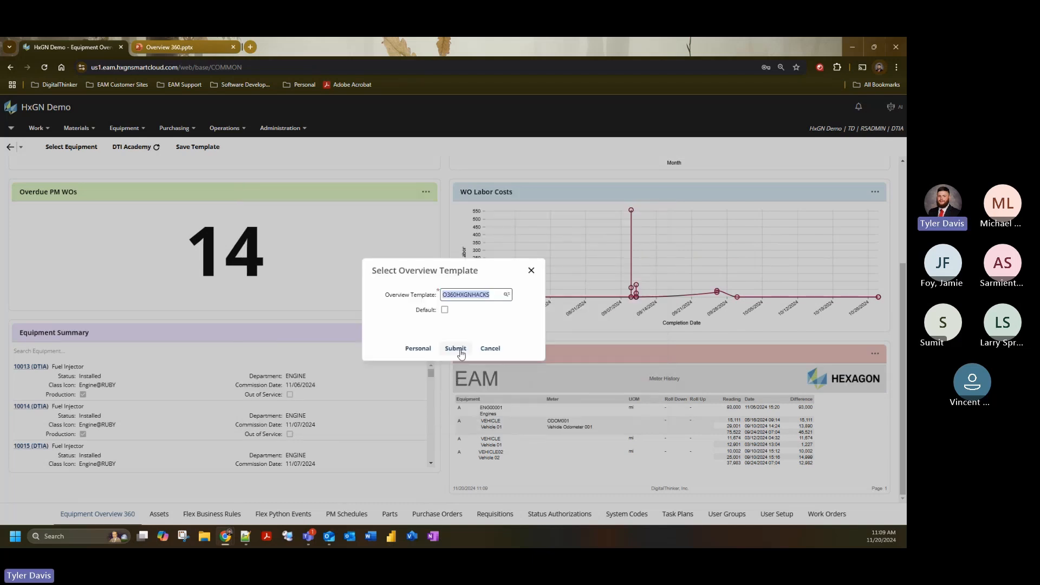
left_click(455, 349)
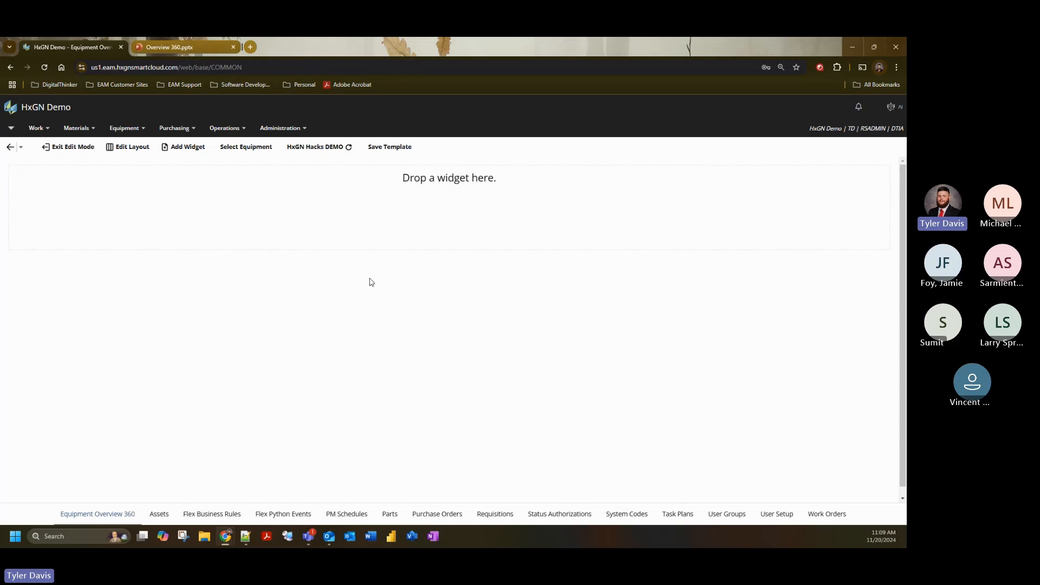
- Set the overview template's layout type to Double Wide - Right Strong
left_click(144, 154)
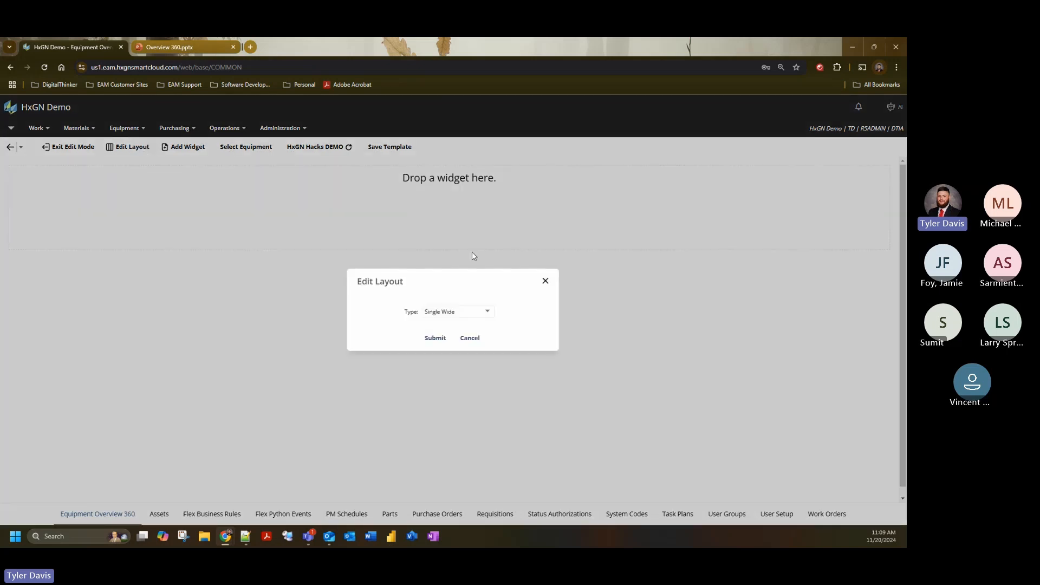
left_click(490, 313)
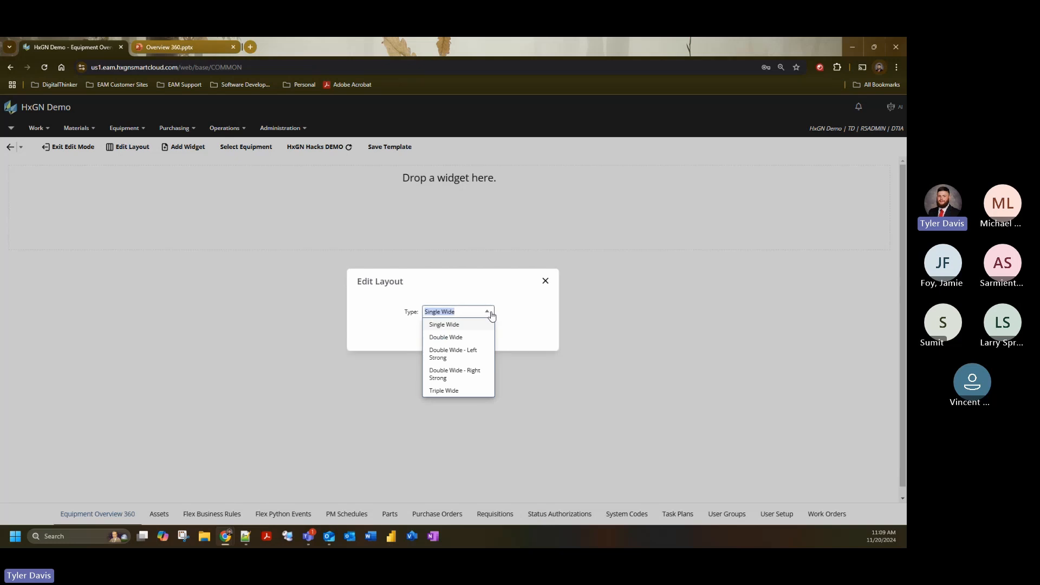
left_click(482, 380)
left_click(435, 338)
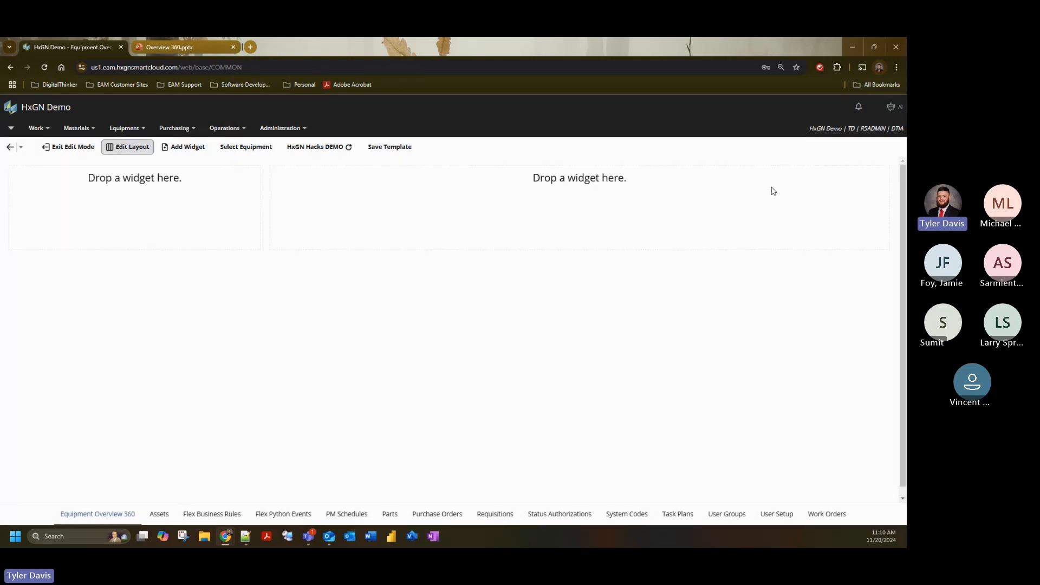
- Add a widget of type KPI to the overview
left_click(188, 148)
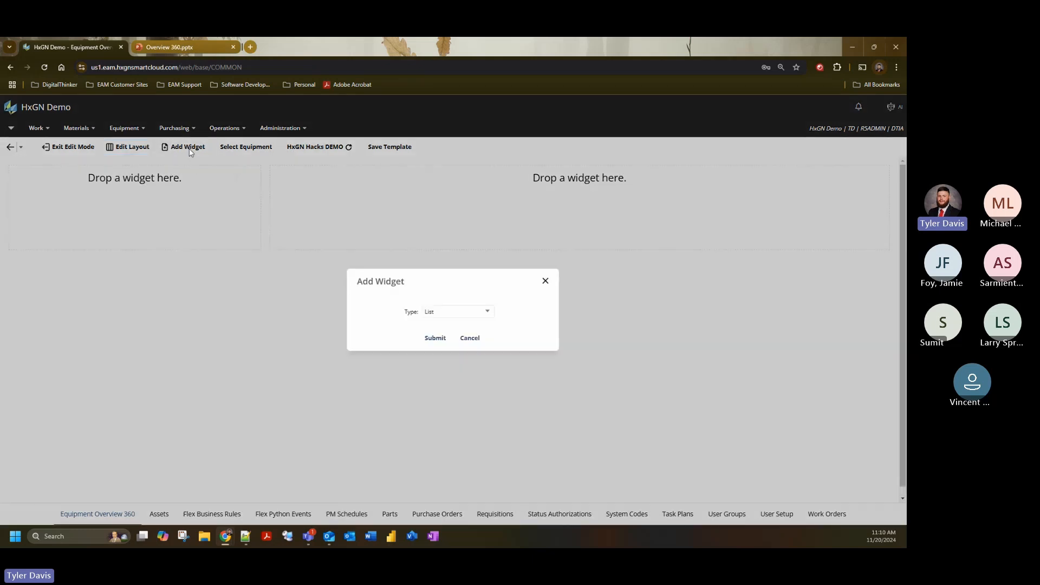
left_click(488, 312)
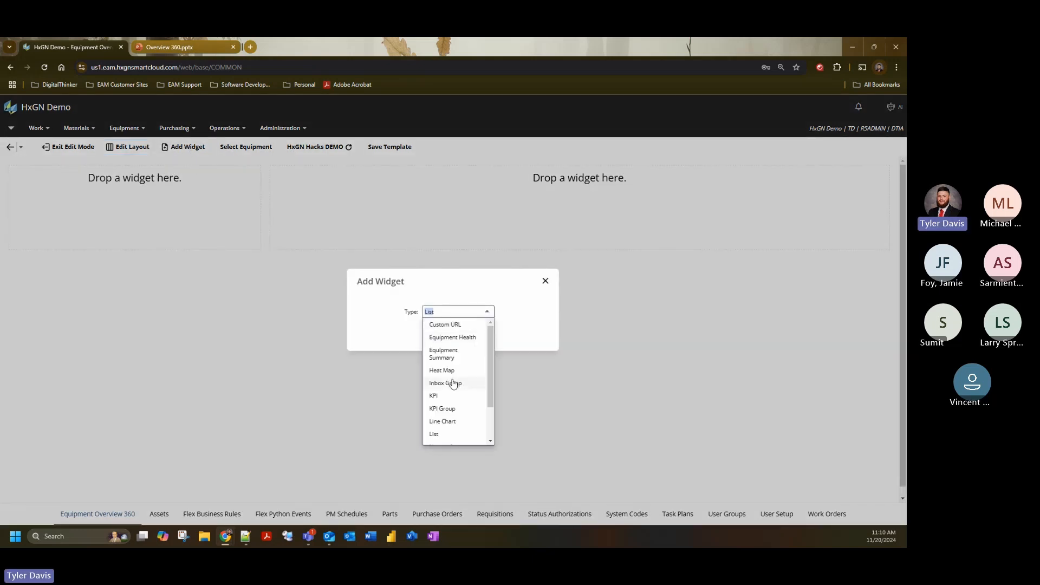
left_click(465, 400)
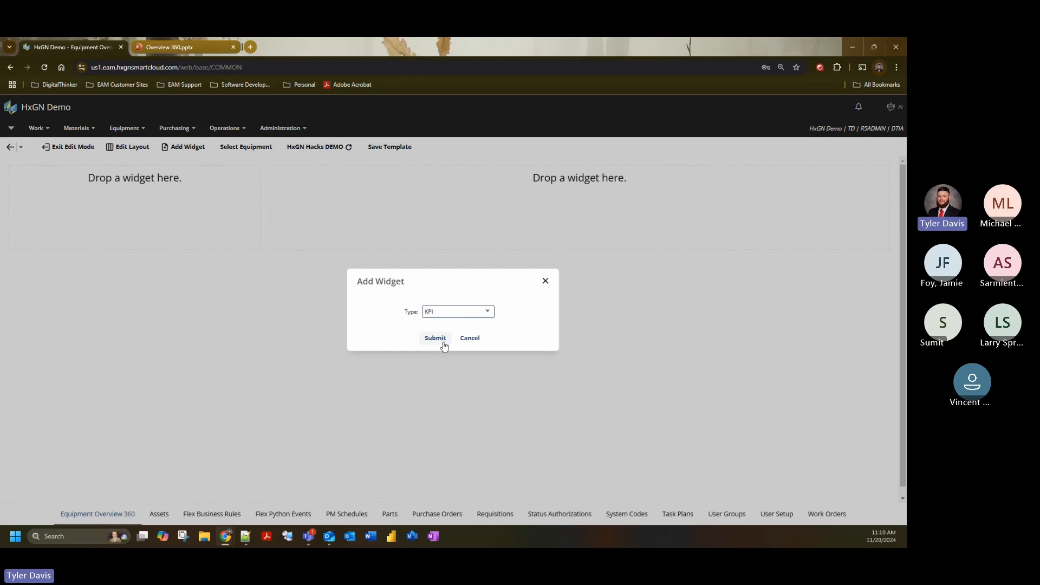
left_click(444, 344)
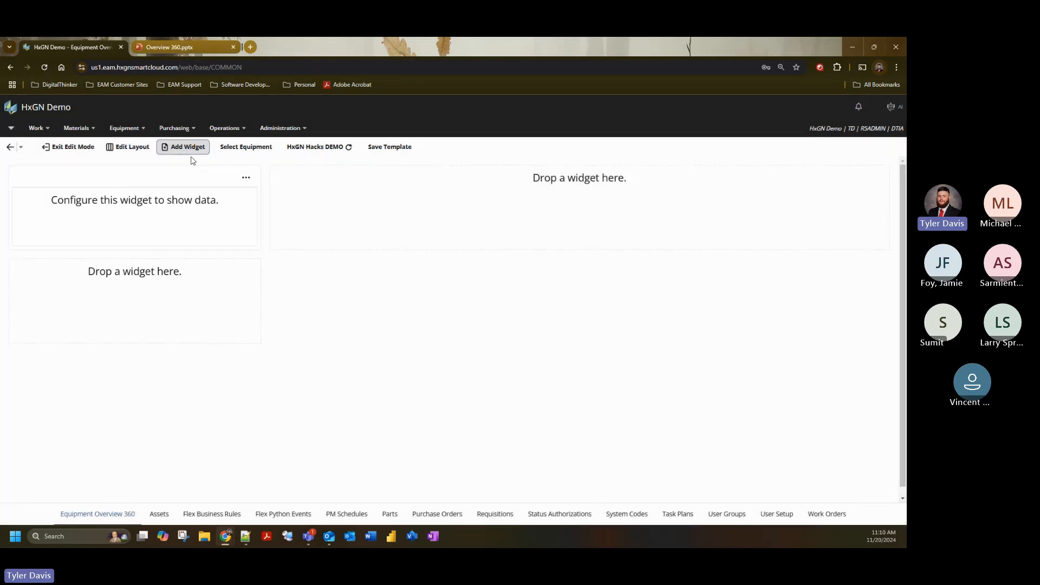
- Configure the new KPI widget with KPI code BEK003, Emergency Work %
left_click(247, 181)
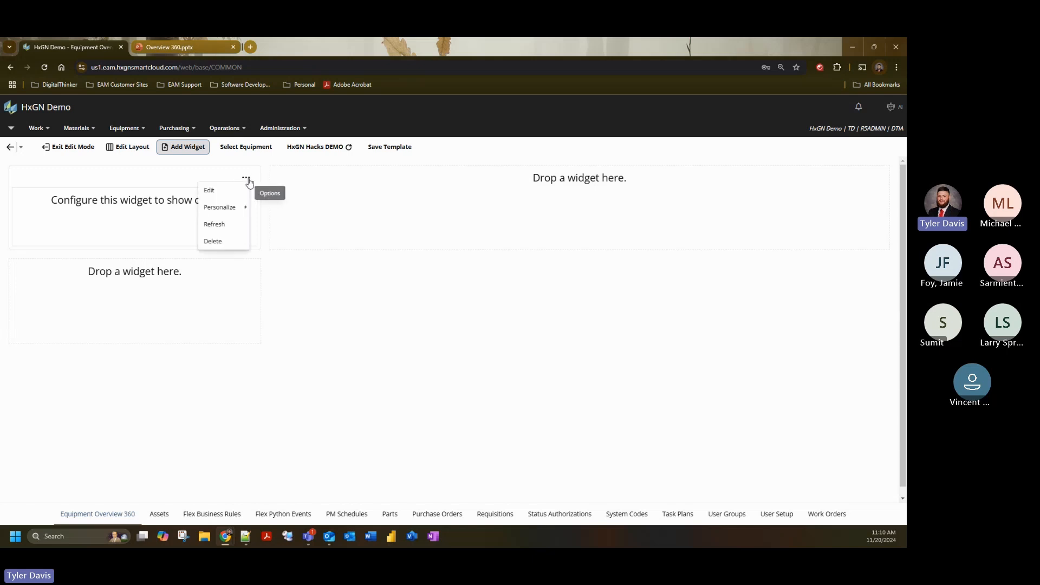
left_click(227, 198)
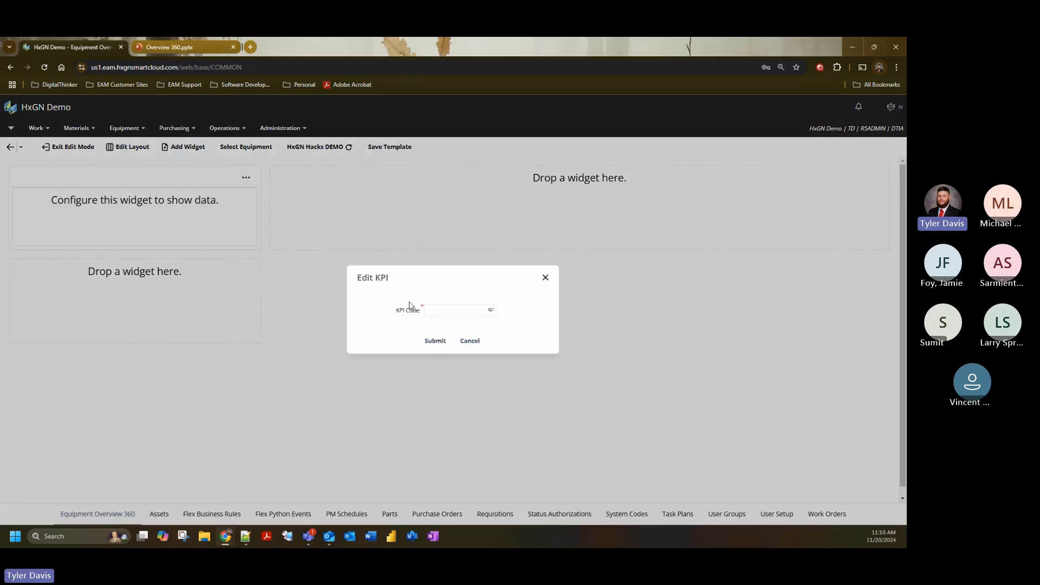
left_click(491, 310)
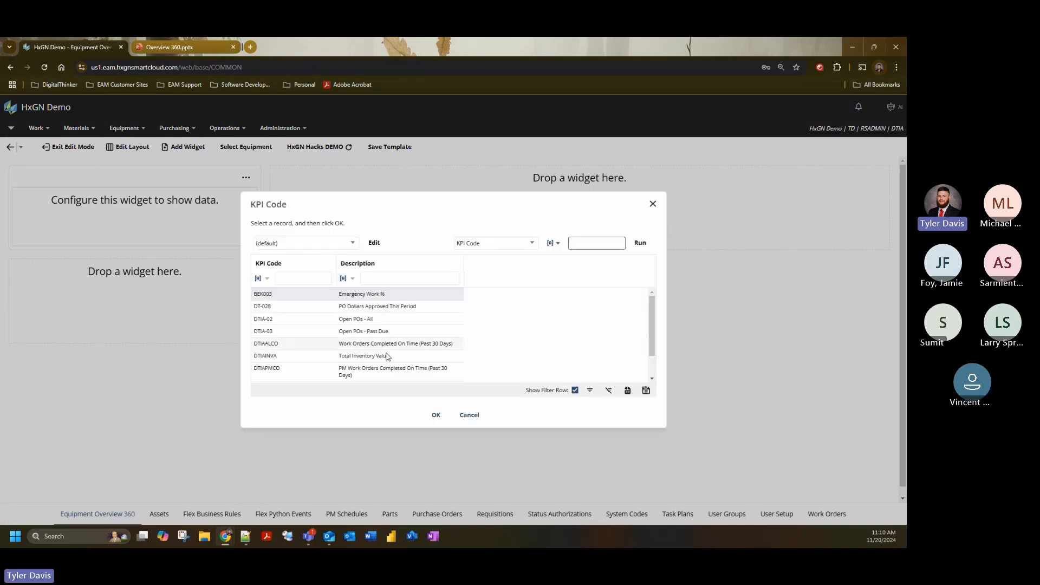
left_click(435, 415)
left_click(435, 341)
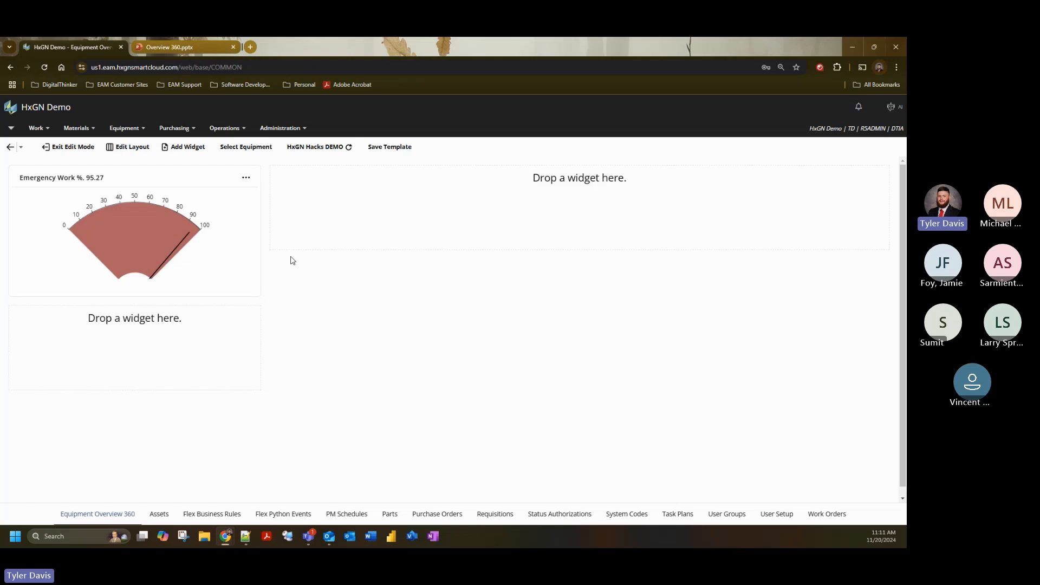
- Personalize the Emergency Work % widget with a medium teal header color
left_click(246, 177)
mouse_move(238, 211)
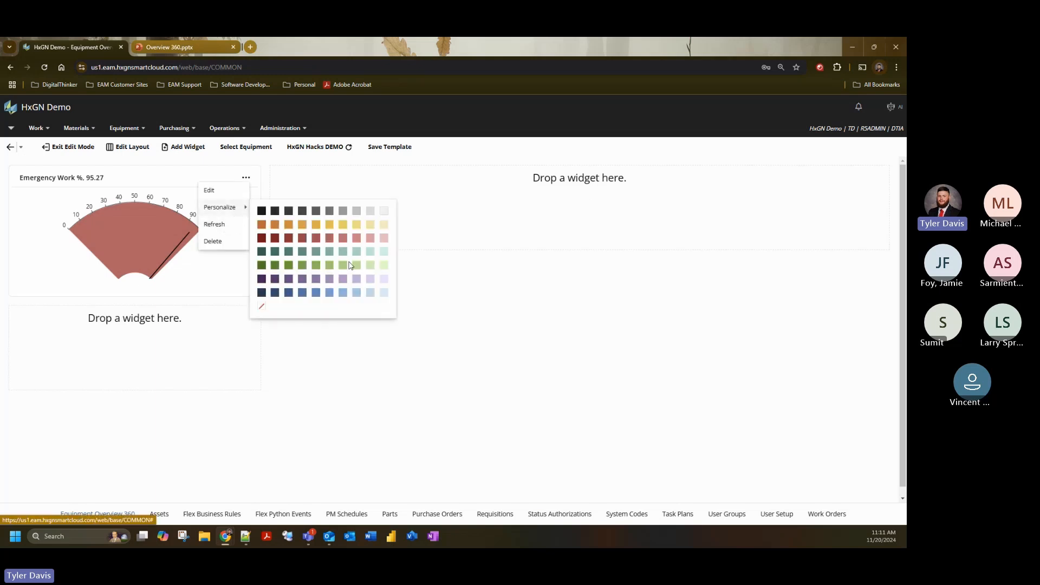
left_click(330, 251)
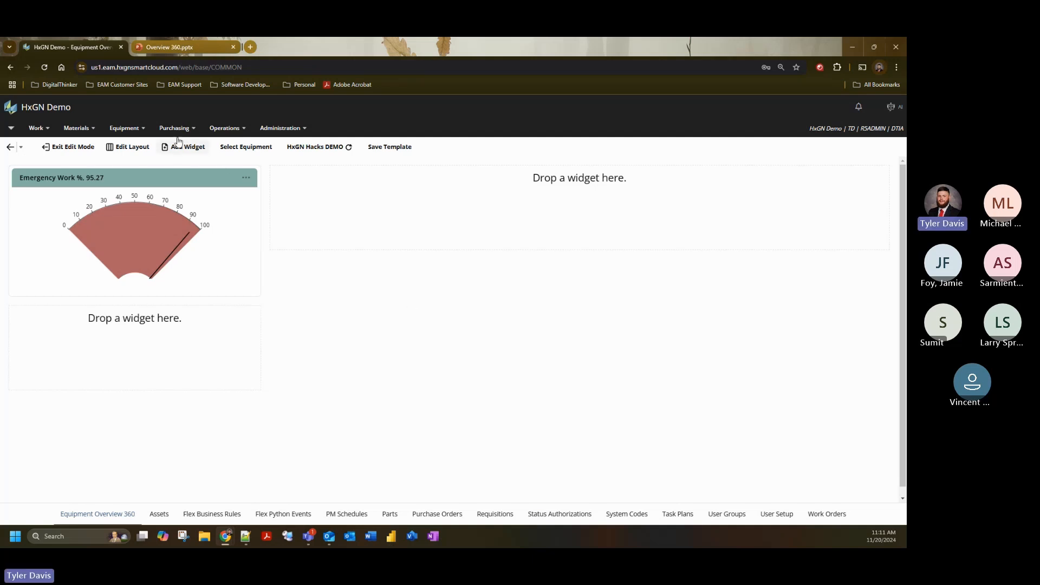
- Add a KPI Group widget and move it into the empty wide column of the layout
left_click(181, 153)
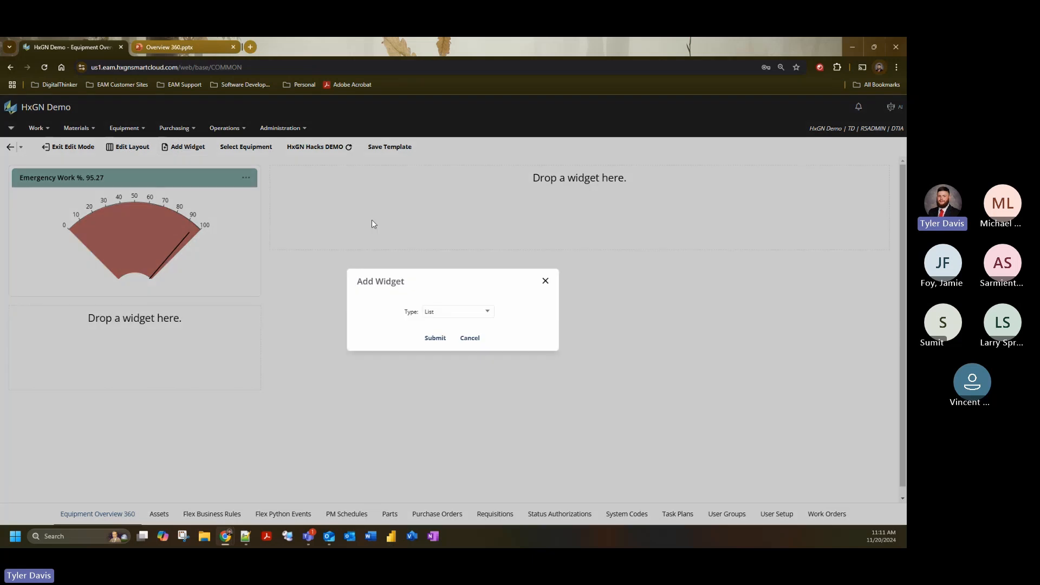
left_click(488, 312)
scroll(476, 352, "down", 2)
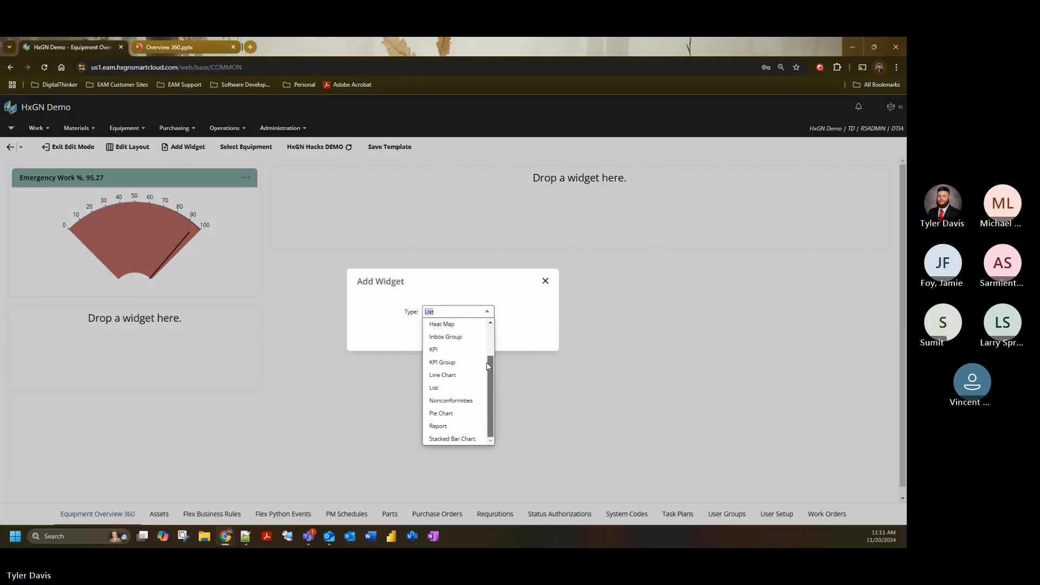
left_click(443, 362)
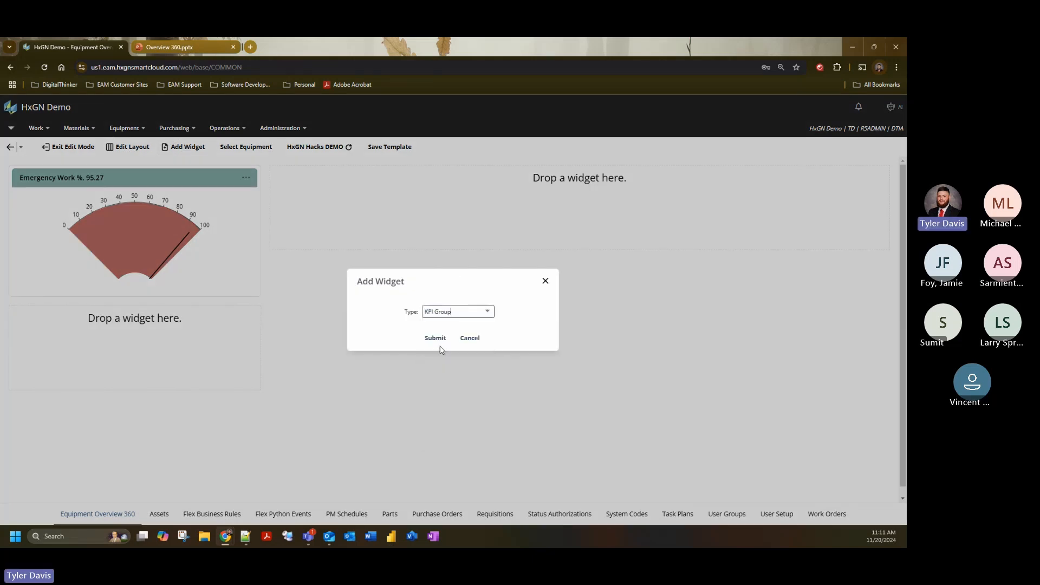
left_click(435, 338)
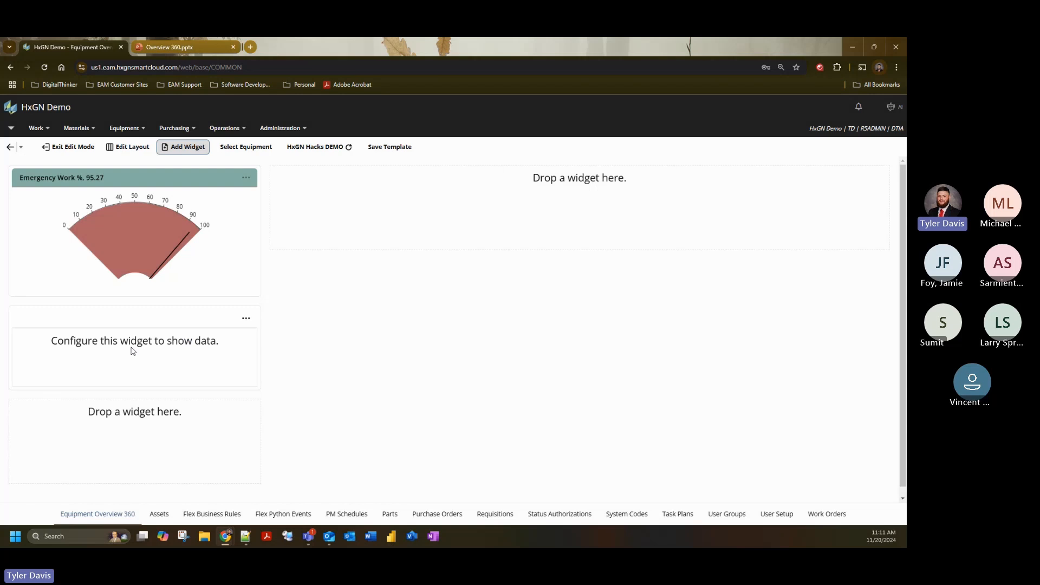
left_click_drag(128, 319, 458, 218)
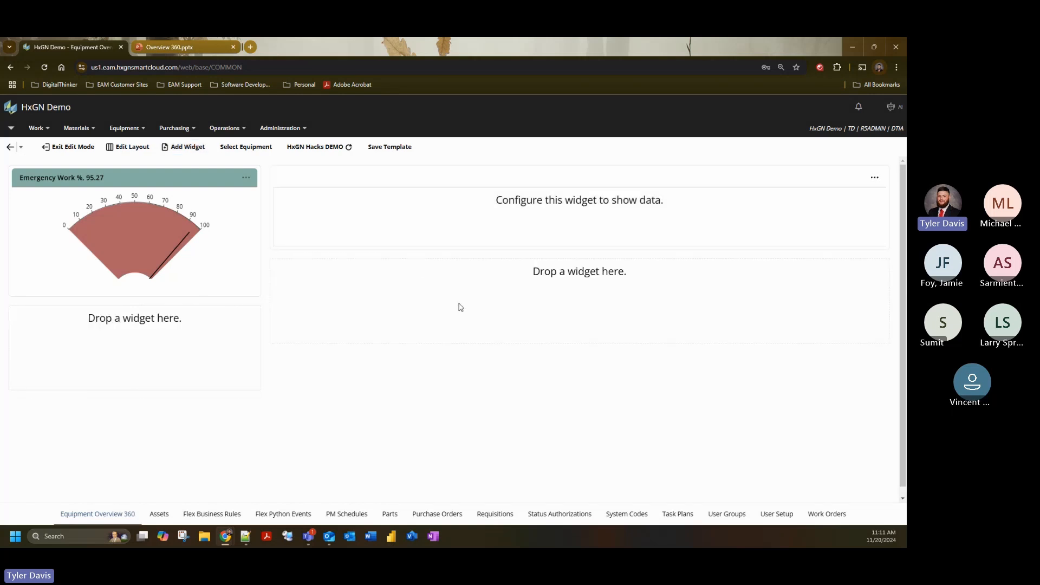
- Edit the KPI Group widget and enter "Key Performance Indicators" as its widget title
left_click(874, 177)
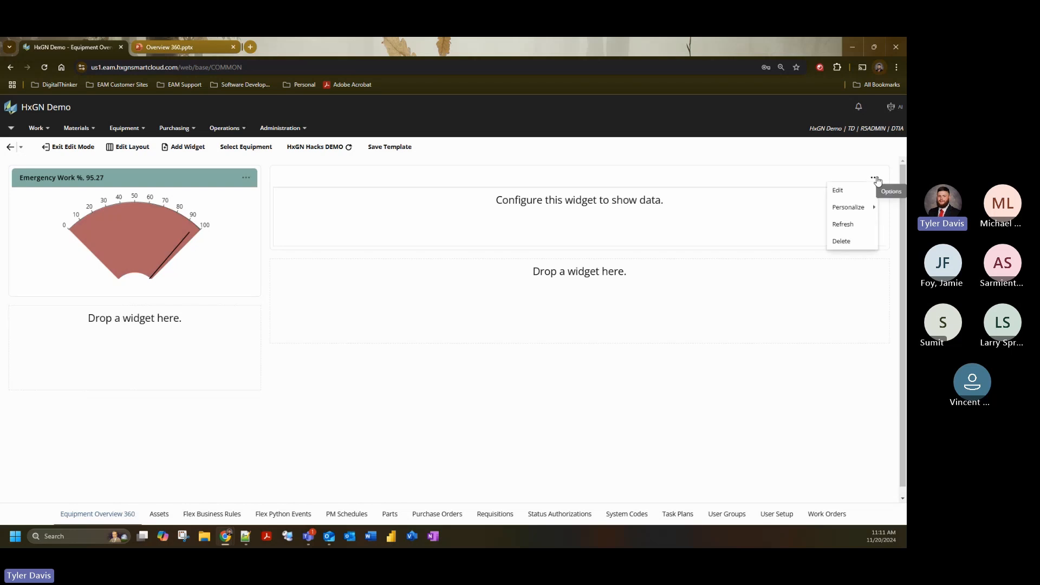
left_click(862, 193)
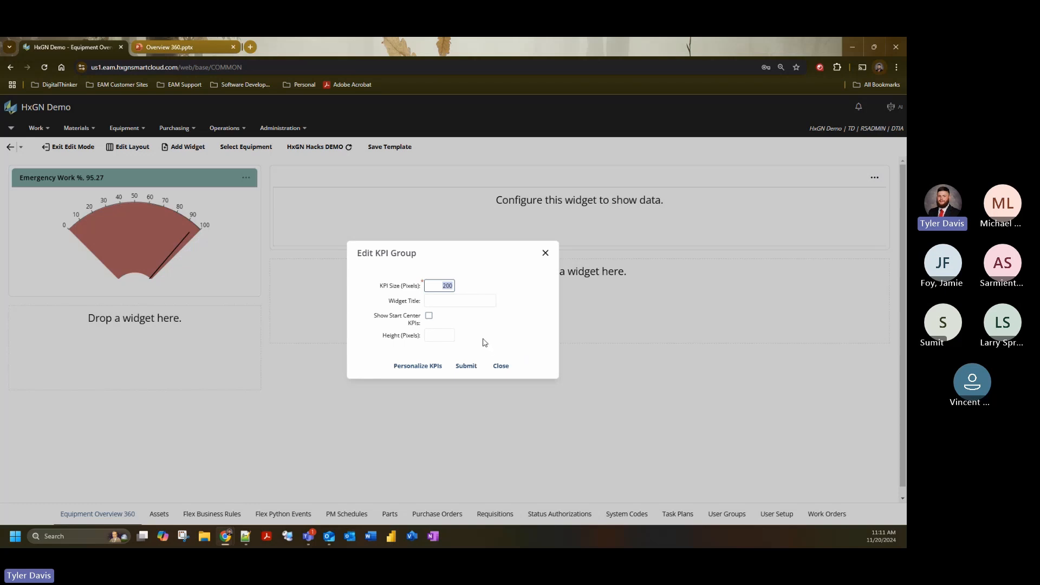
key("Tab")
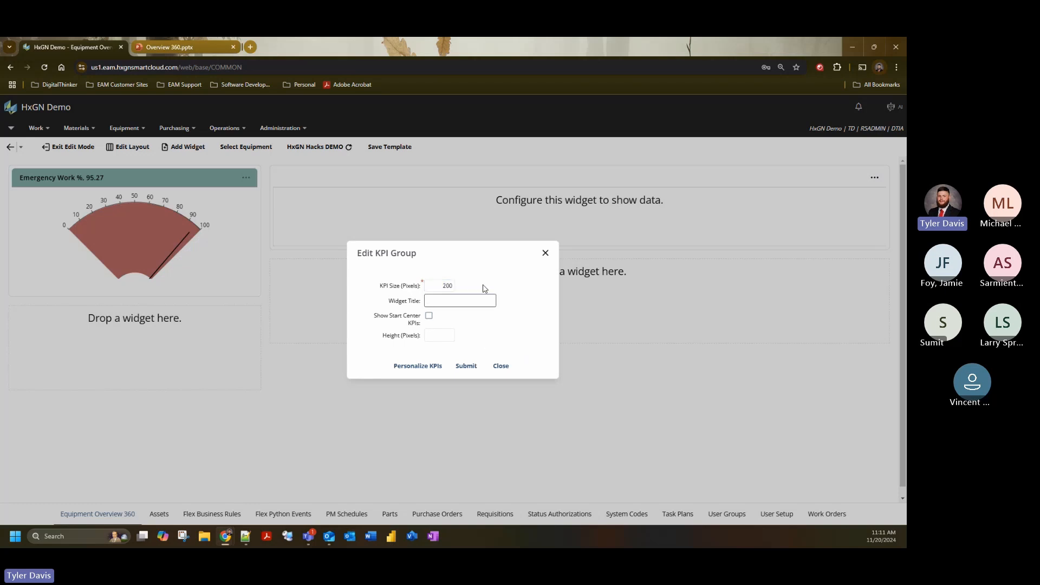
type("Key Performance Indicators")
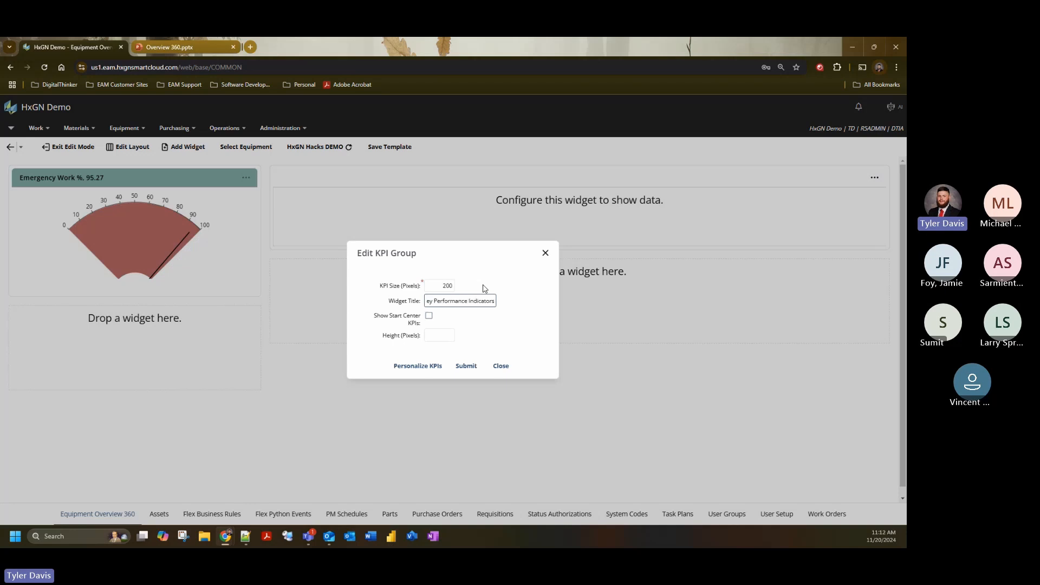
left_click(497, 325)
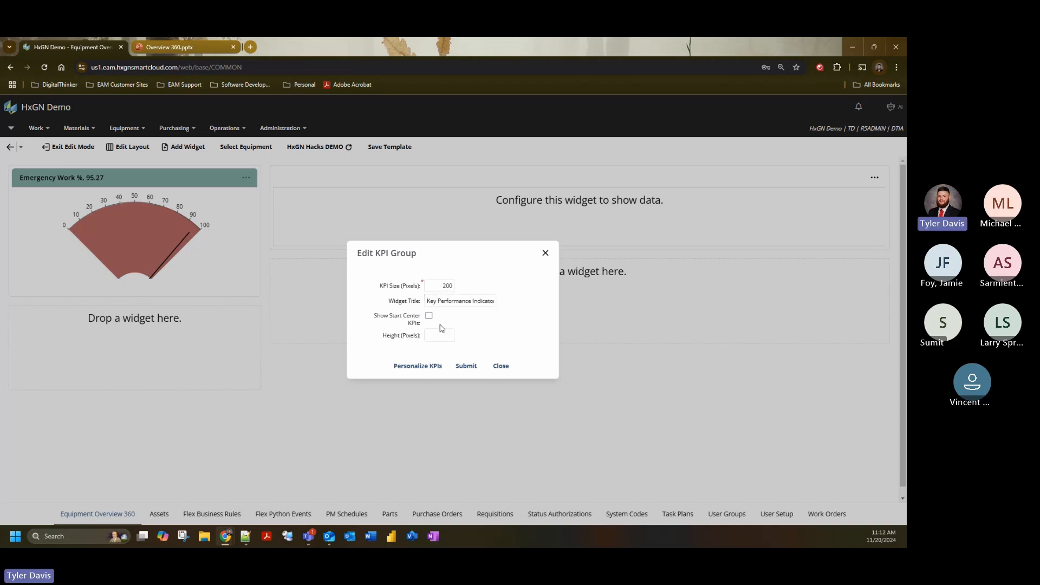
- Set the KPI Group to show the Start Center KPIs, leave its height blank, and submit the widget settings
left_click(429, 317)
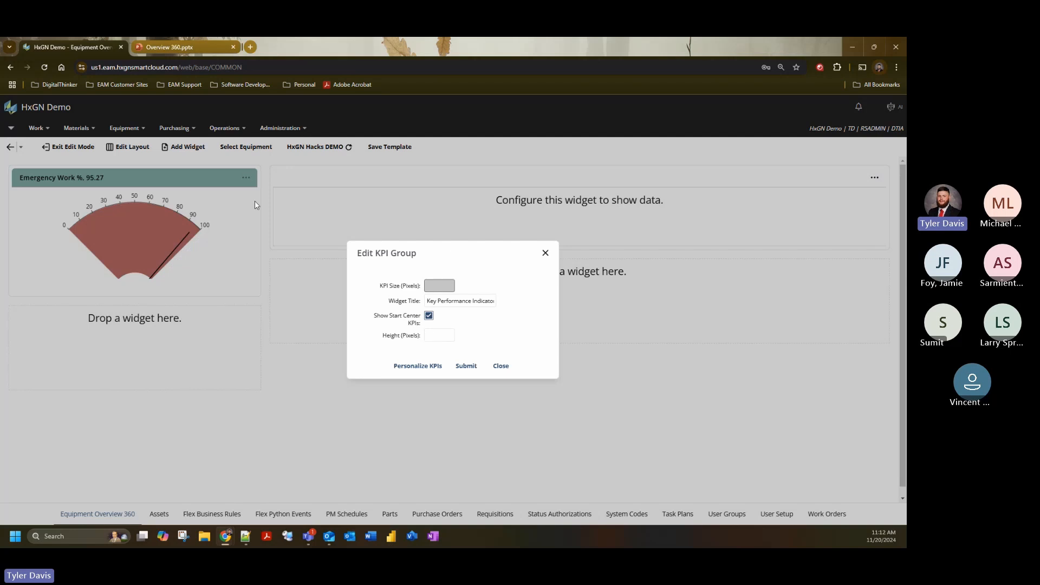
left_click(440, 334)
left_click(490, 338)
left_click(467, 367)
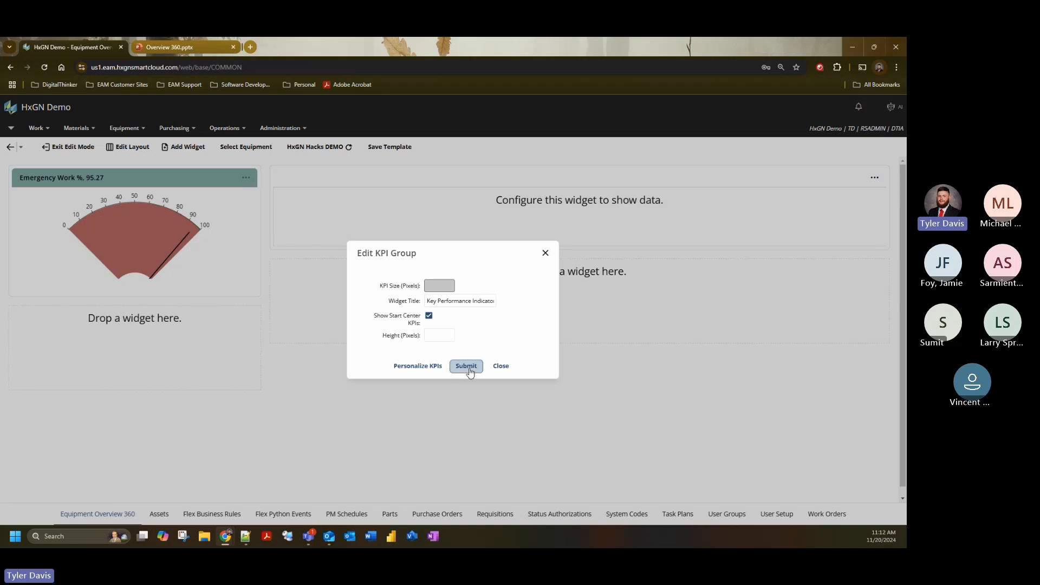
left_click(502, 367)
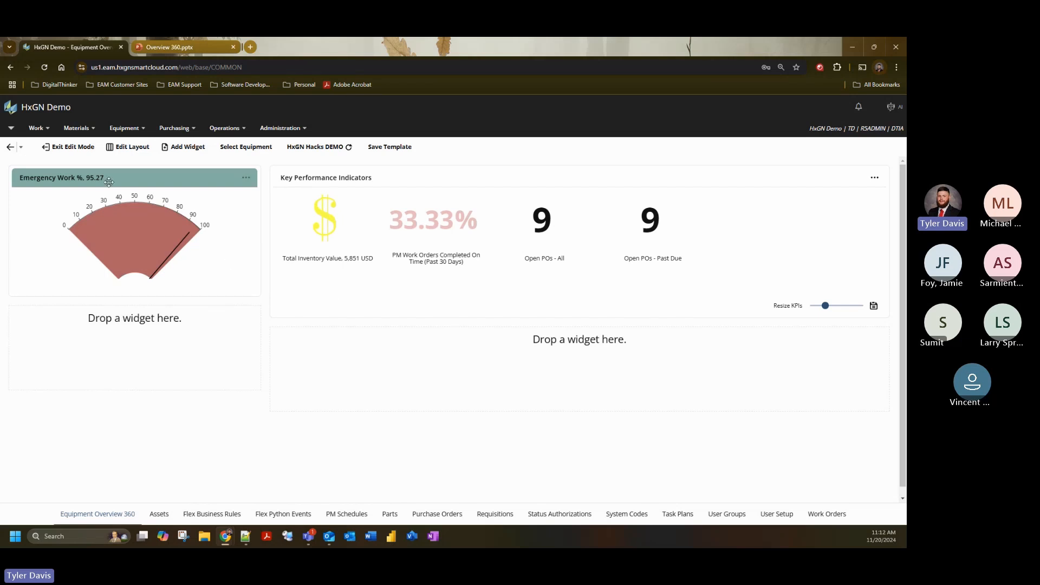
- Personalize the Key Performance Indicators widget with a medium teal header color
left_click(12, 130)
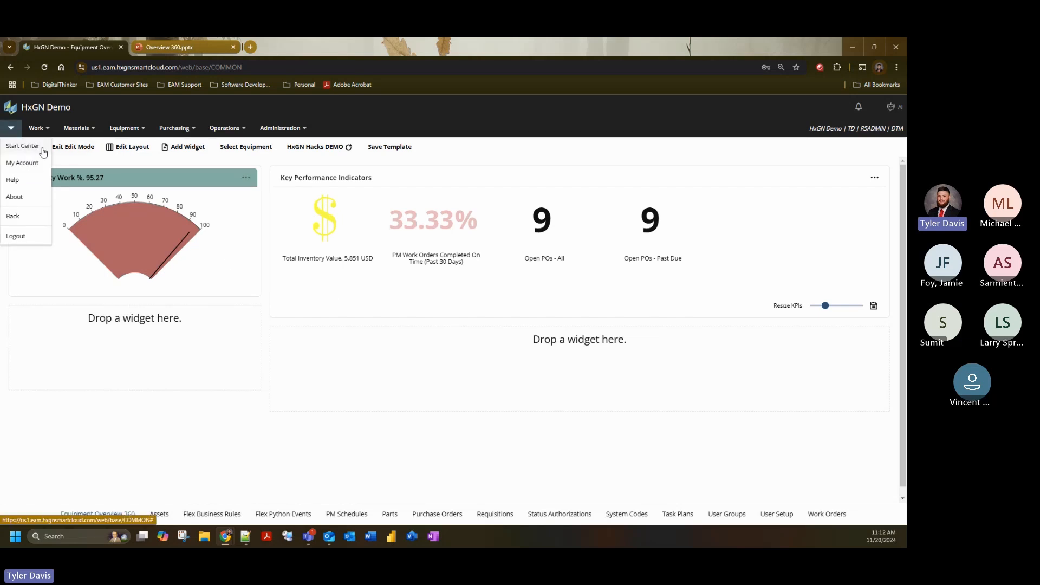
left_click(875, 177)
mouse_move(849, 207)
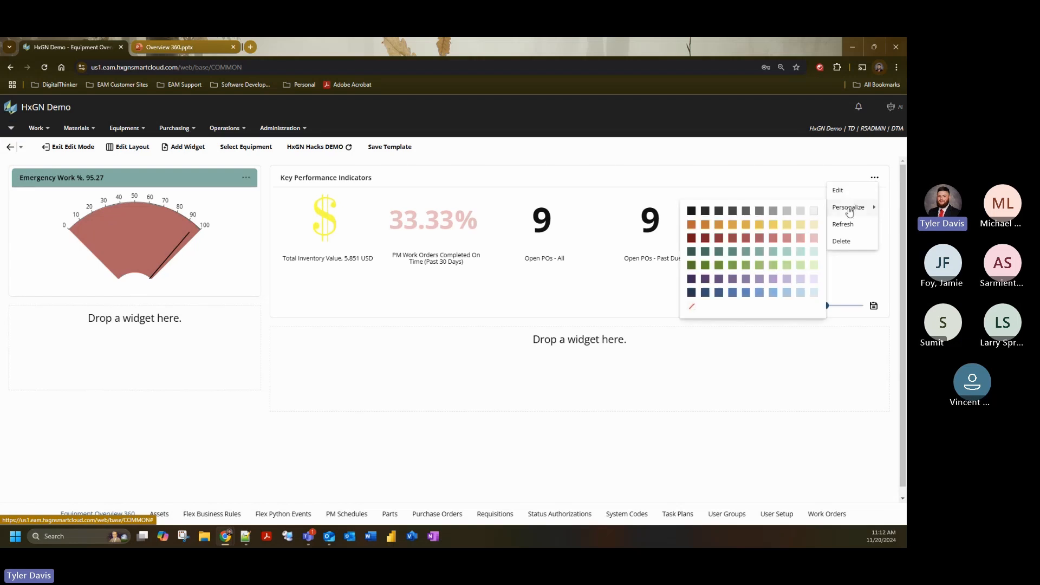
left_click(746, 251)
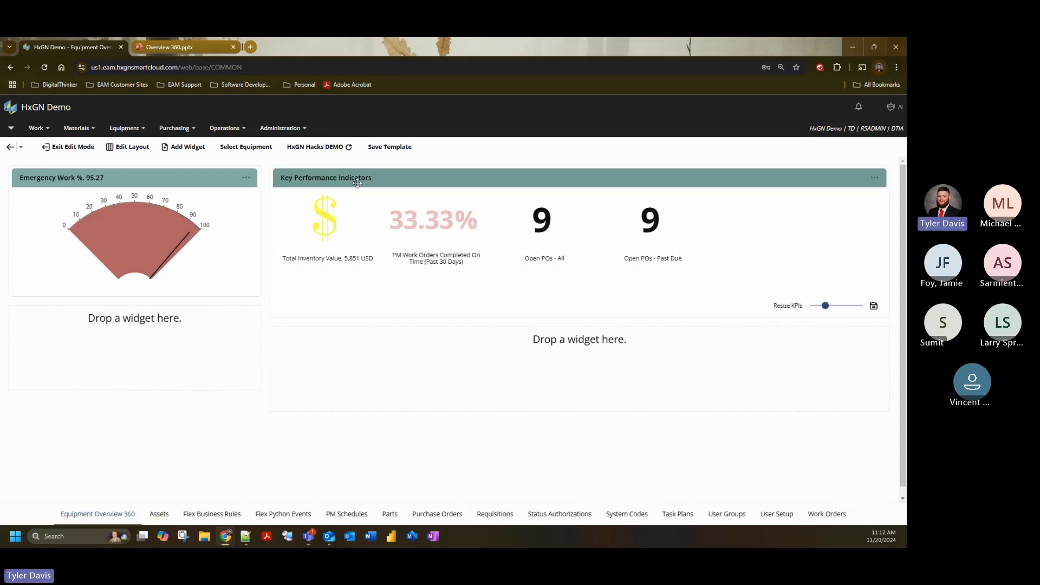
- Change the Key Performance Indicators widget's header color to a medium golden orange
left_click(875, 177)
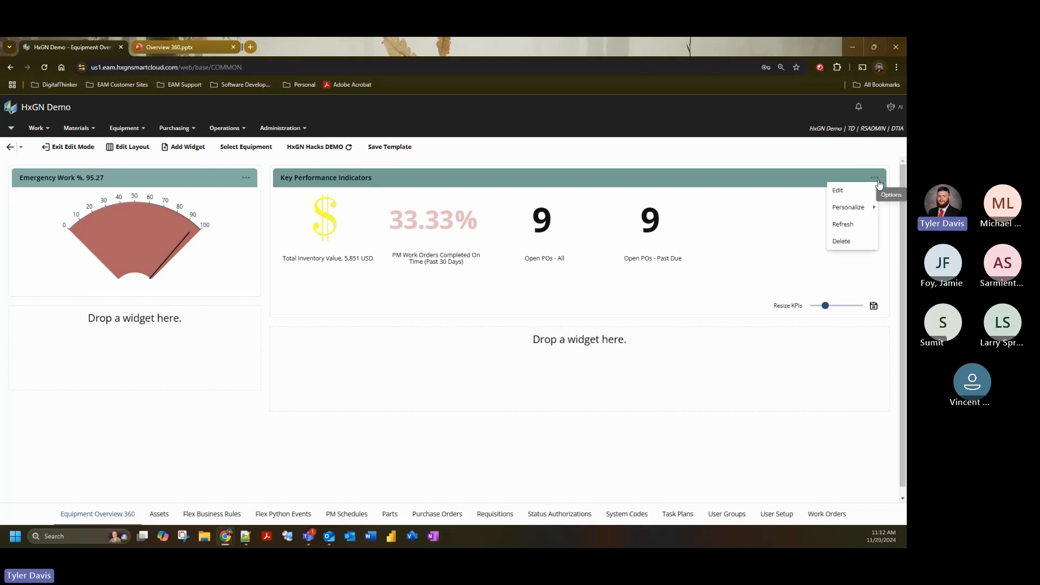
mouse_move(861, 215)
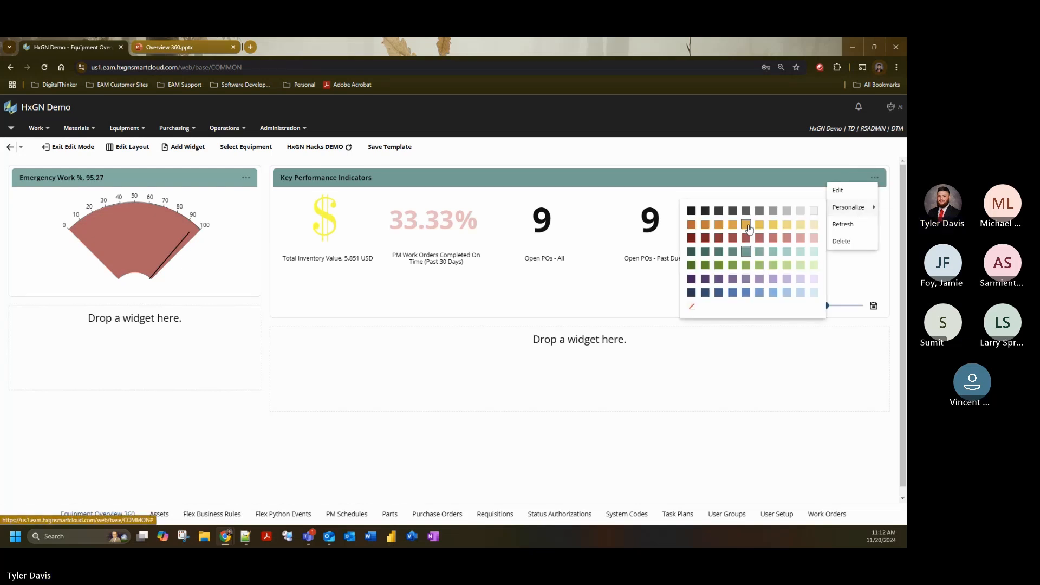
left_click(747, 225)
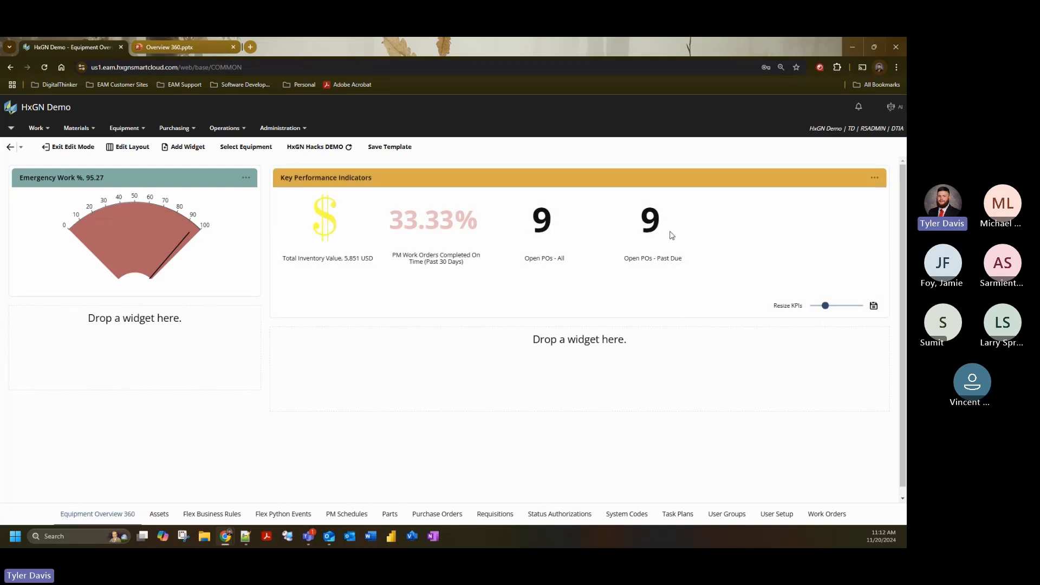
- Enlarge the KPIs in the Key Performance Indicators widget slightly and save that size
left_click(835, 307)
left_click_drag(837, 307, 835, 308)
left_click(869, 308)
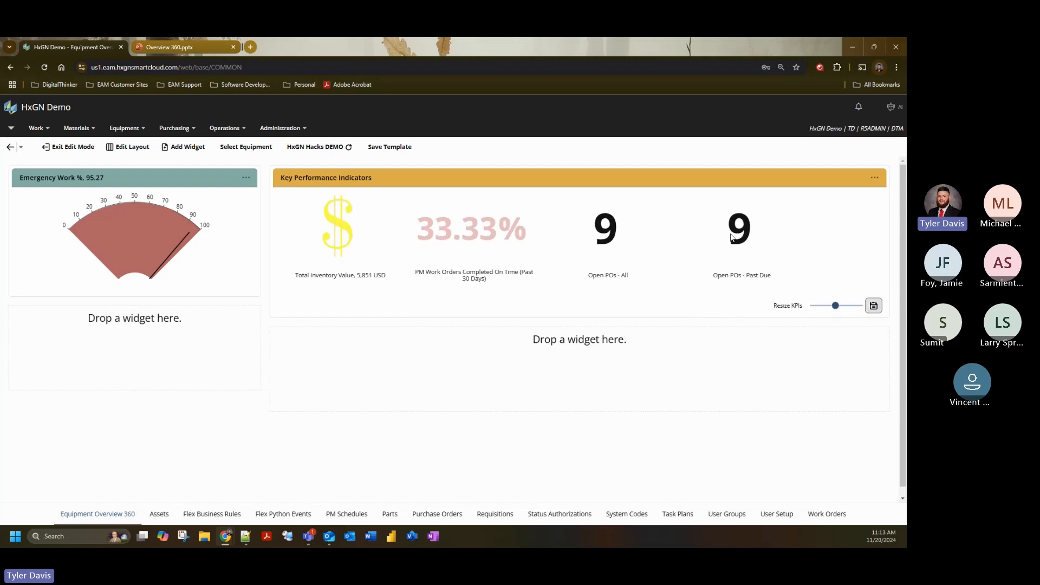
- Set the Key Performance Indicators widget's height to 550 pixels and submit the change
left_click(874, 178)
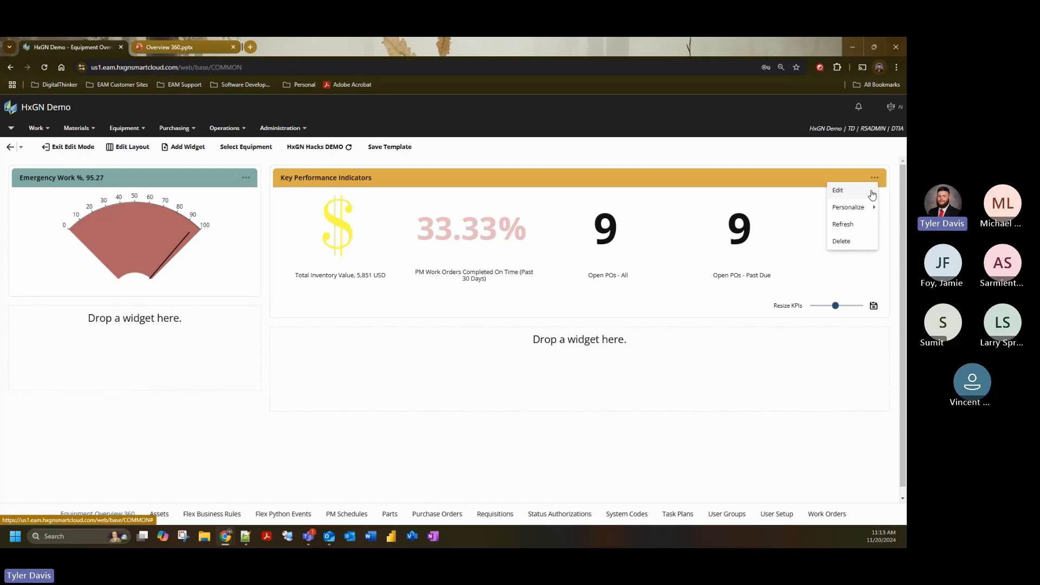
left_click(872, 195)
left_click(437, 334)
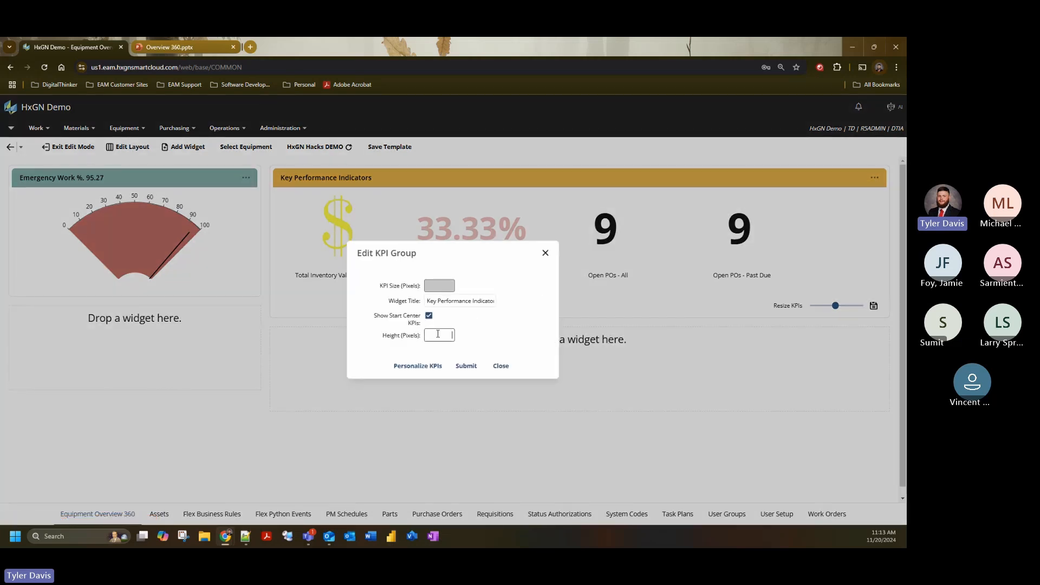
type("550")
left_click(466, 366)
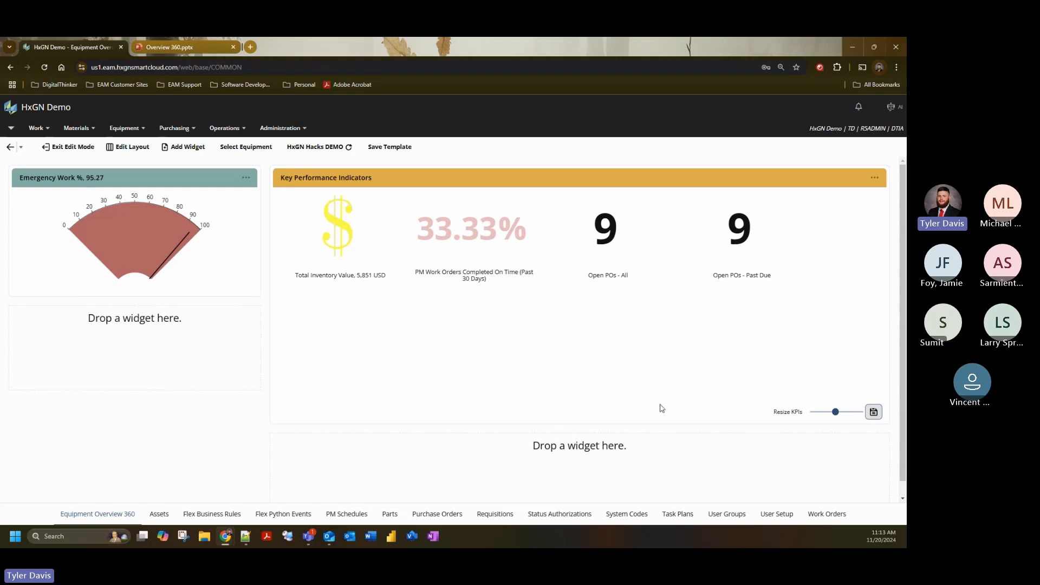
- Reopen the Key Performance Indicators widget's settings and clear its height value
left_click(875, 178)
left_click(858, 192)
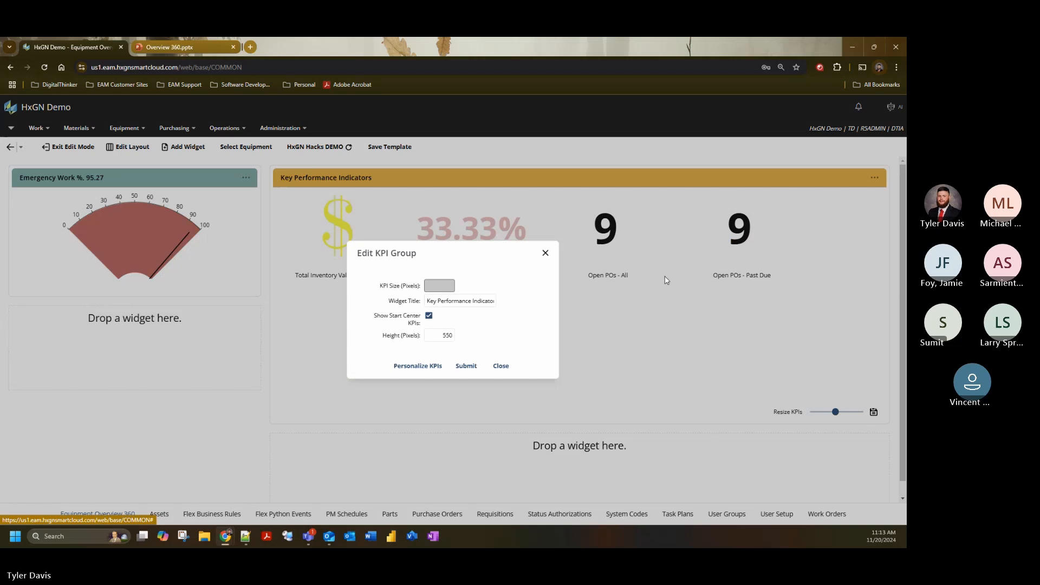
double_click(445, 335)
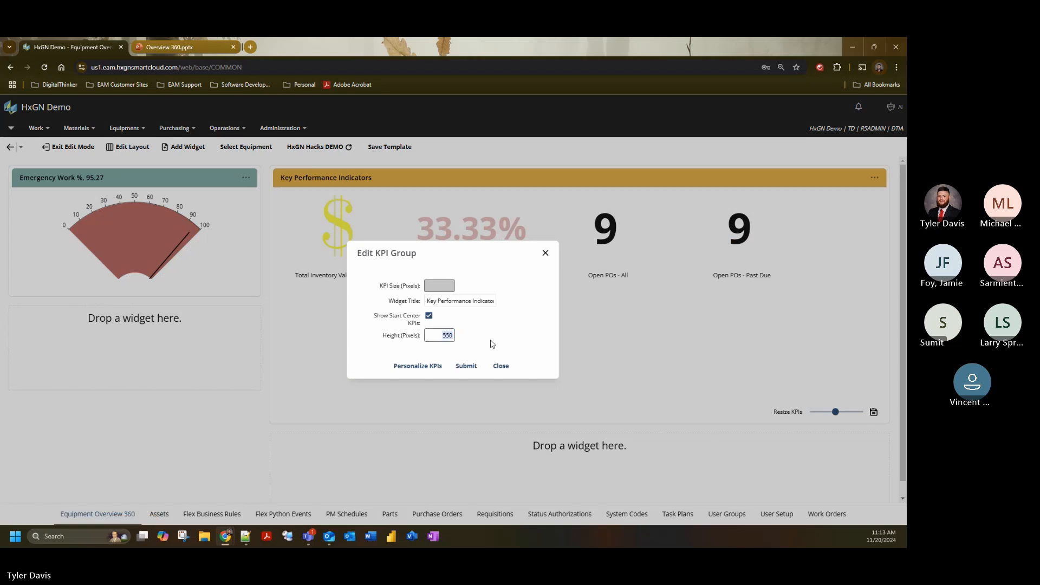
left_click(536, 307)
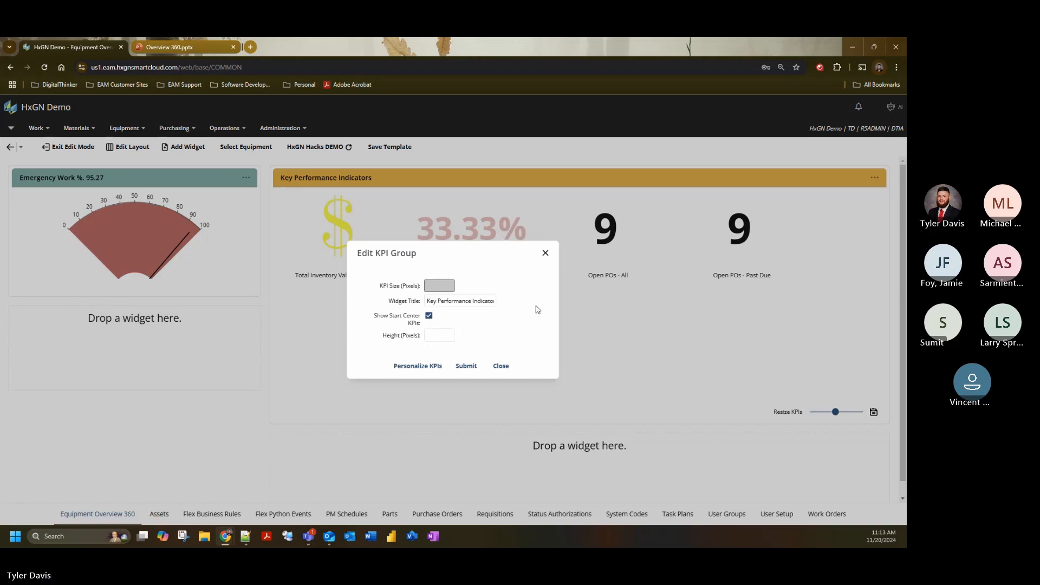
- Personalize the group's KPIs by adding O360OPMWO, Overdue PM WOs, at sequence 50 with auto refresh enabled, and close the settings
left_click(431, 367)
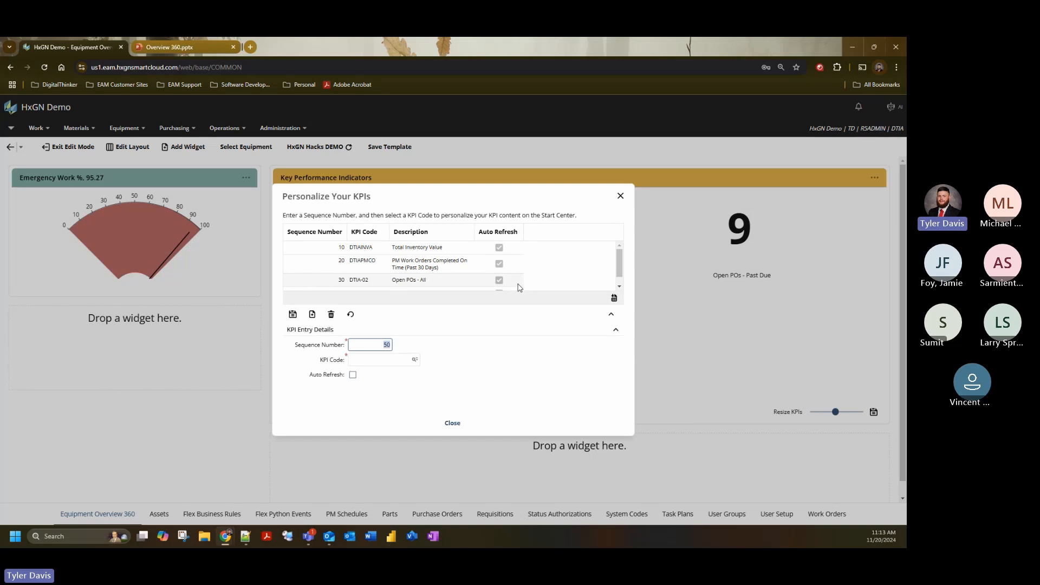
scroll(515, 286, "down", 1)
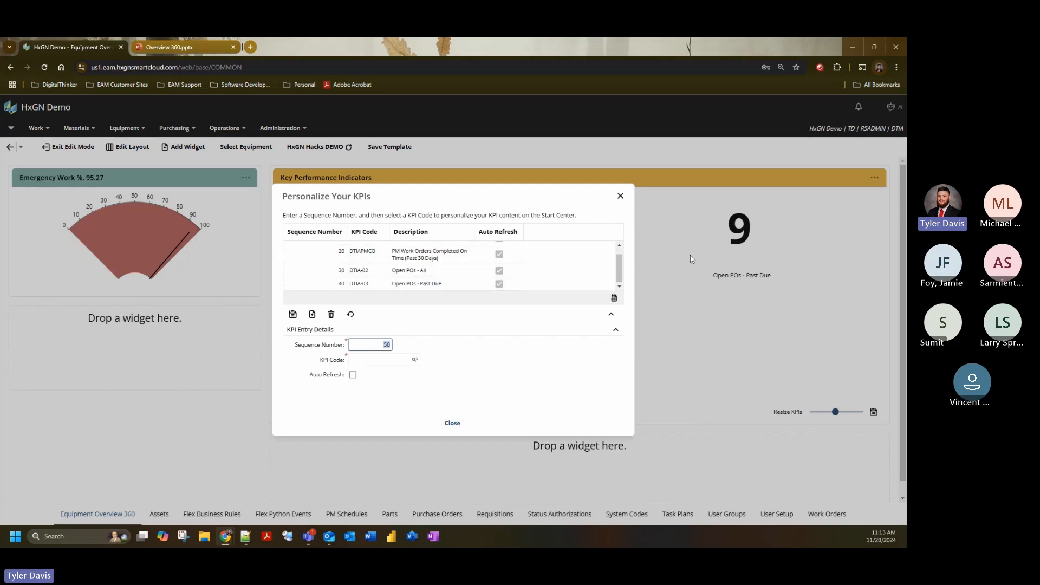
left_click(415, 360)
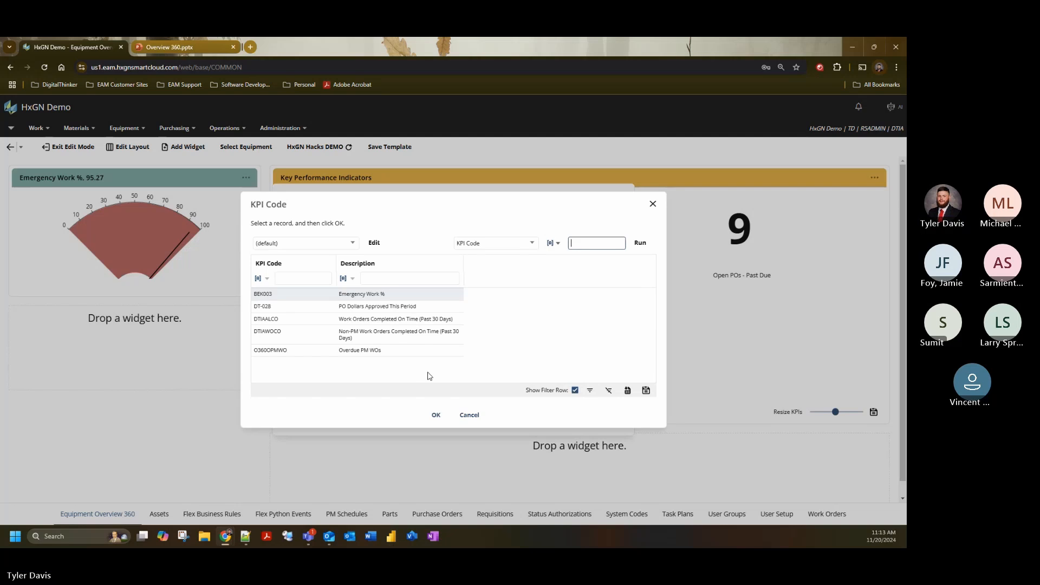
left_click(428, 414)
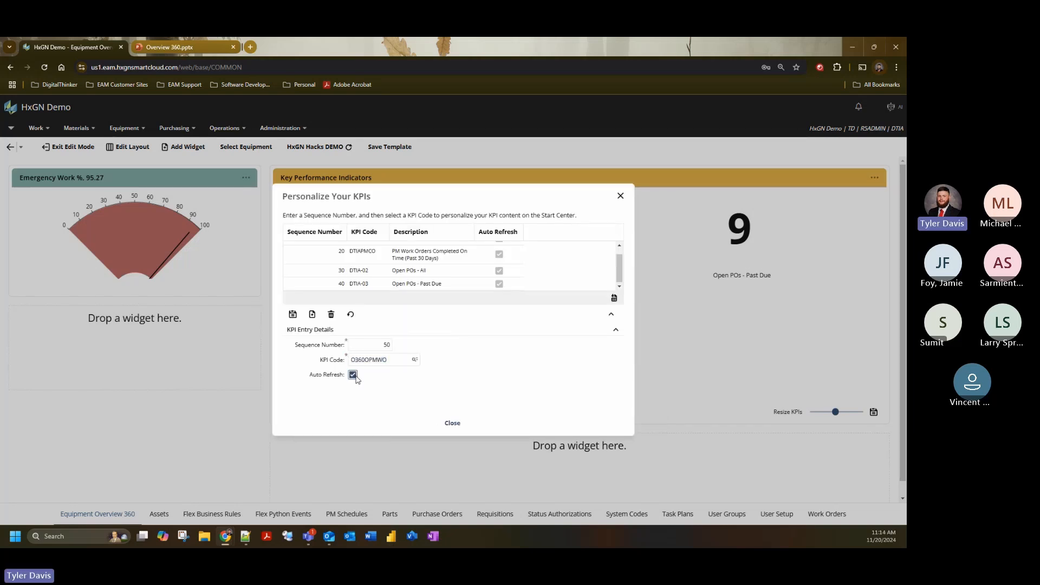
left_click(293, 317)
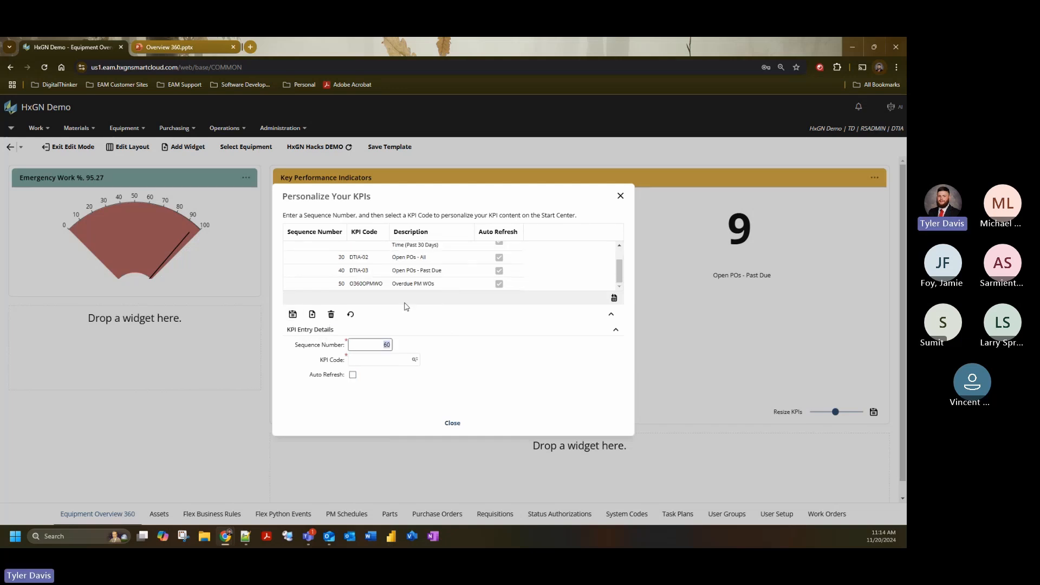
left_click(452, 423)
left_click(501, 368)
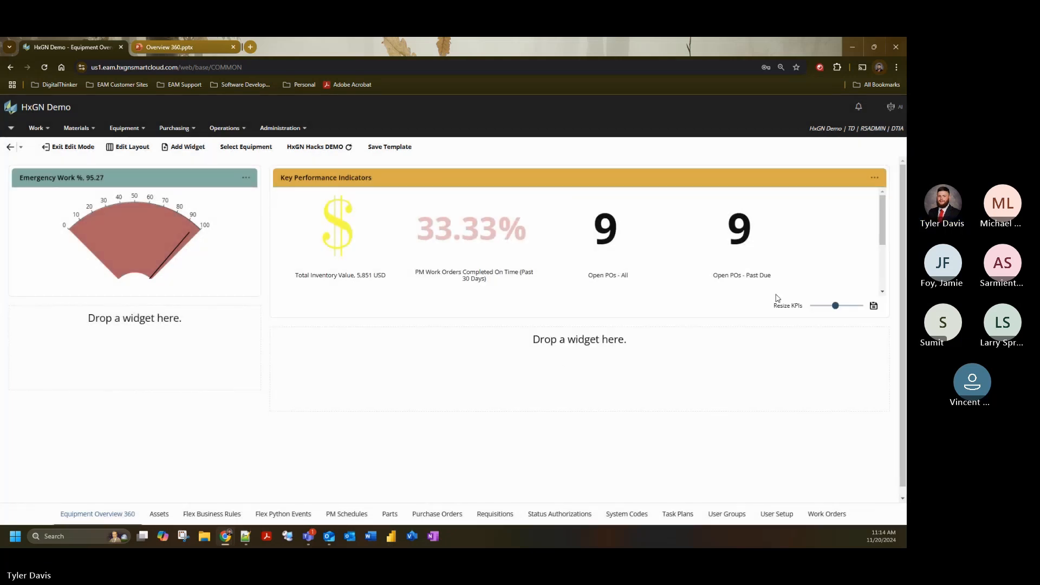
- Shrink the KPIs in the Key Performance Indicators widget until all five fit in one row, and save that size
left_click_drag(884, 221, 886, 254)
left_click_drag(837, 307, 824, 306)
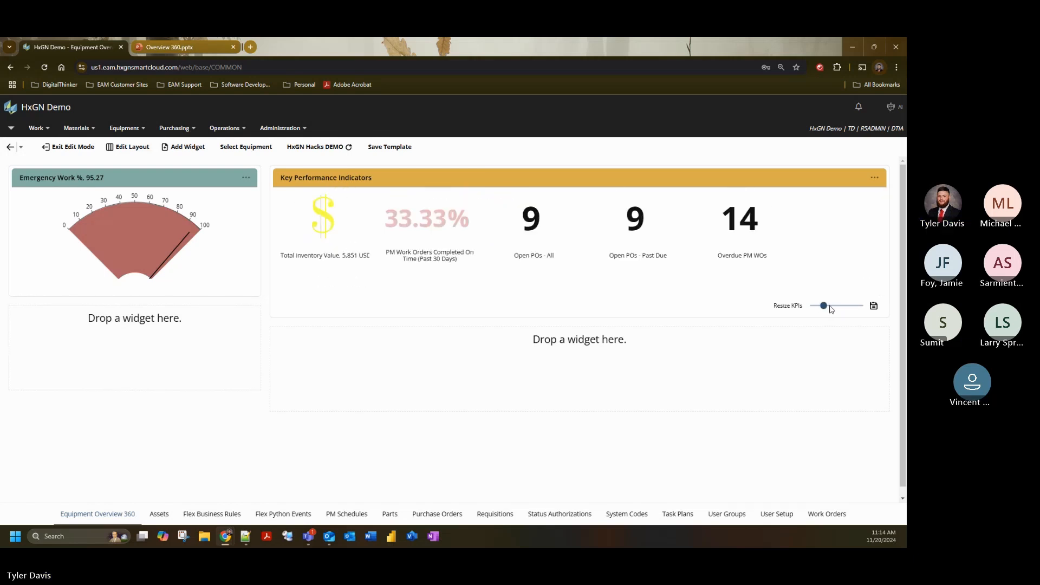
left_click(873, 306)
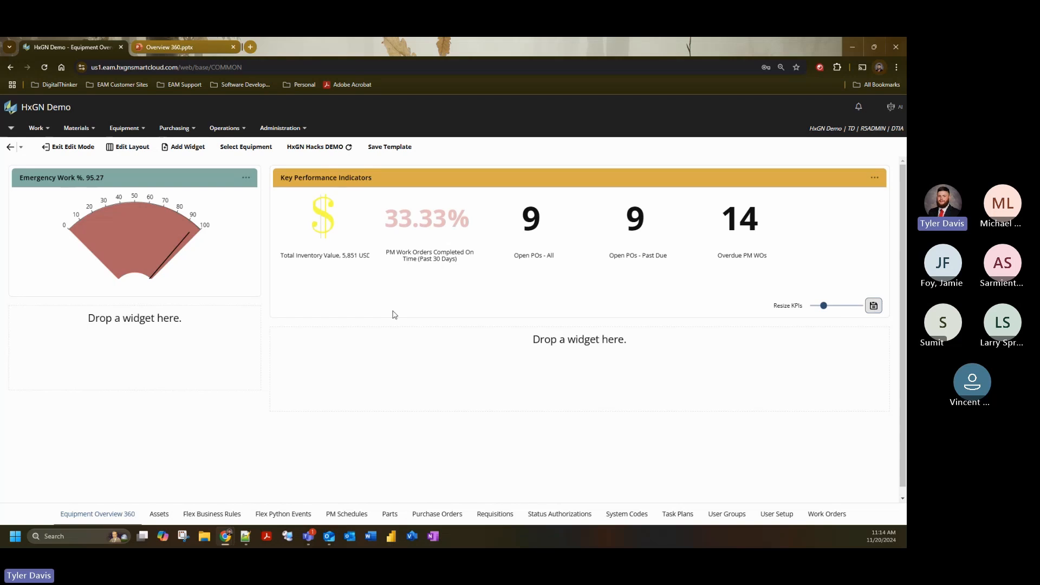
- Add an Inbox Group widget to the template
left_click(179, 149)
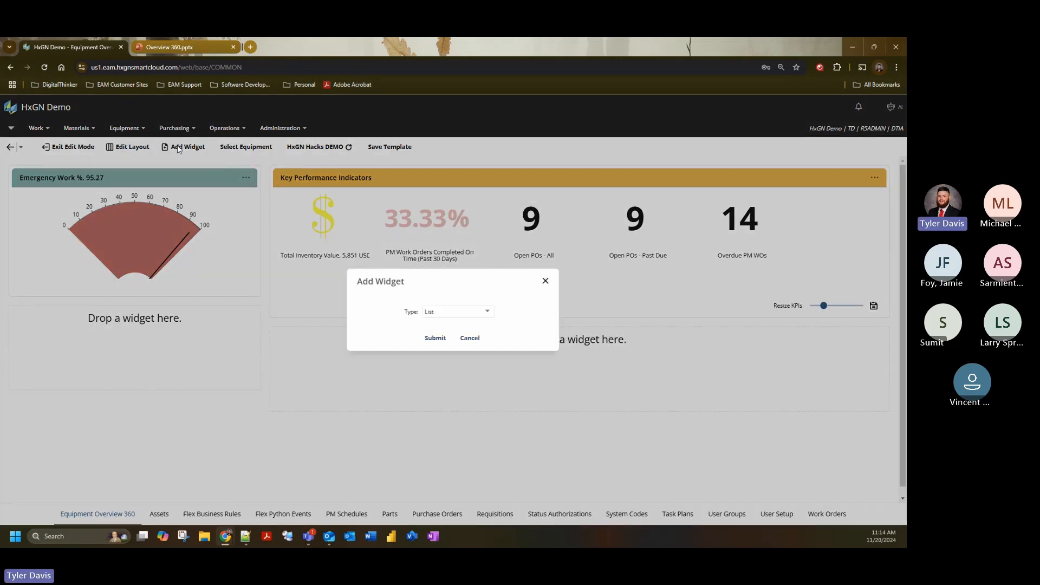
left_click(488, 312)
scroll(449, 357, "down", 1)
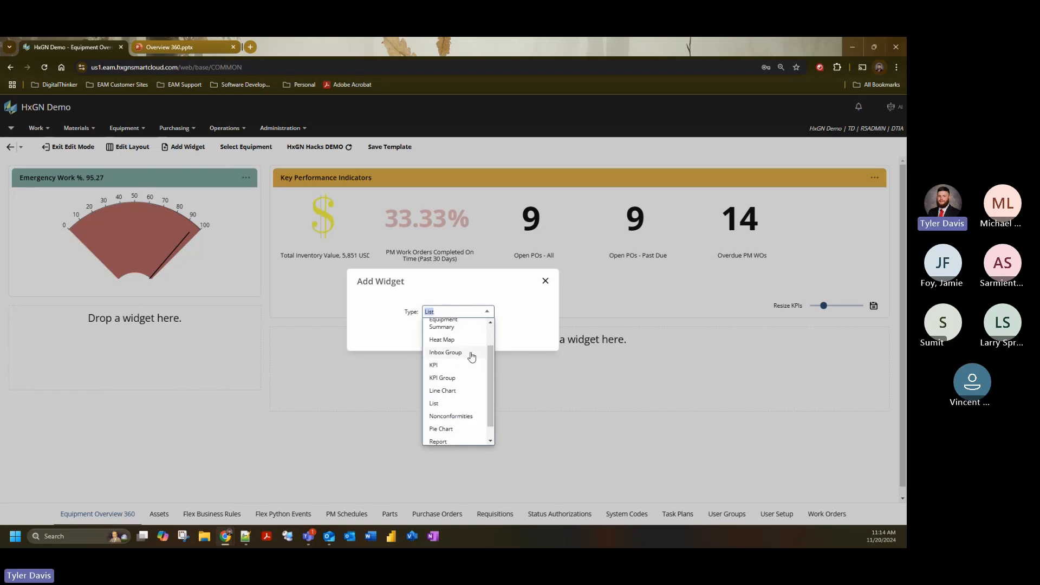
left_click(469, 352)
left_click(435, 338)
- Edit the new Inbox Group widget, choosing the Maintenance folder and entering "Inboxes" as the widget title
left_click(249, 319)
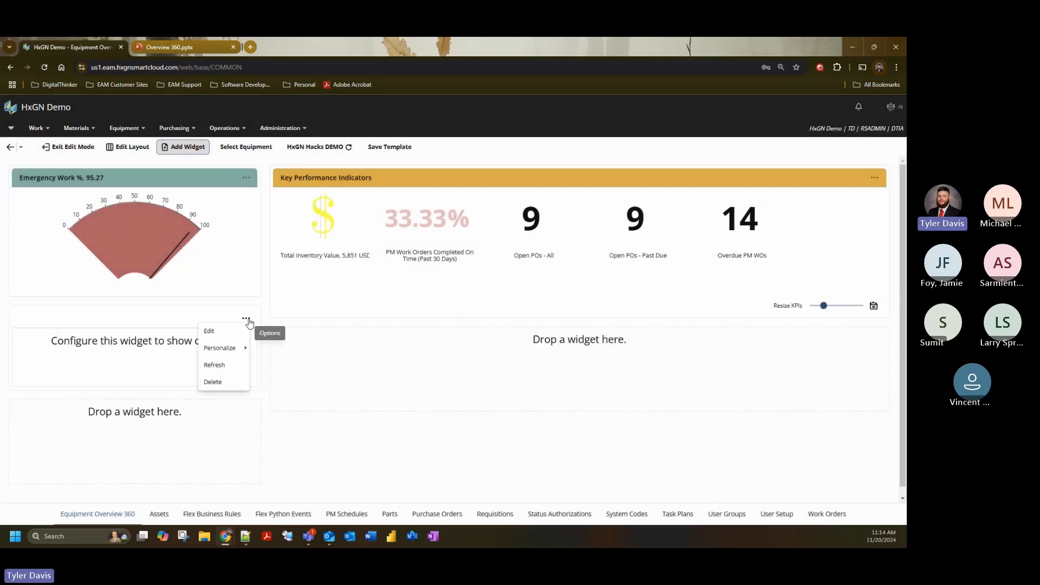
left_click(210, 331)
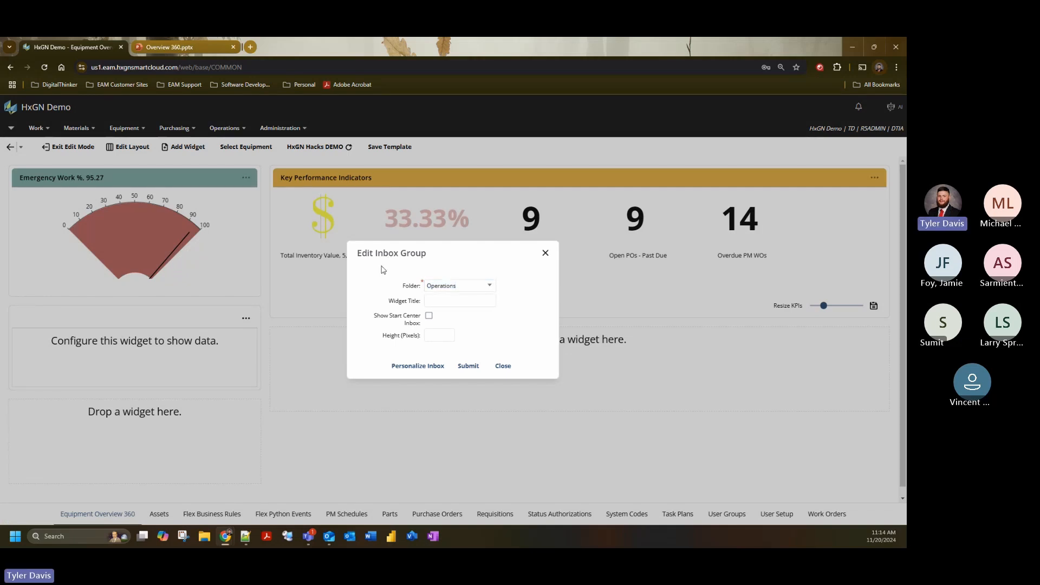
left_click(488, 285)
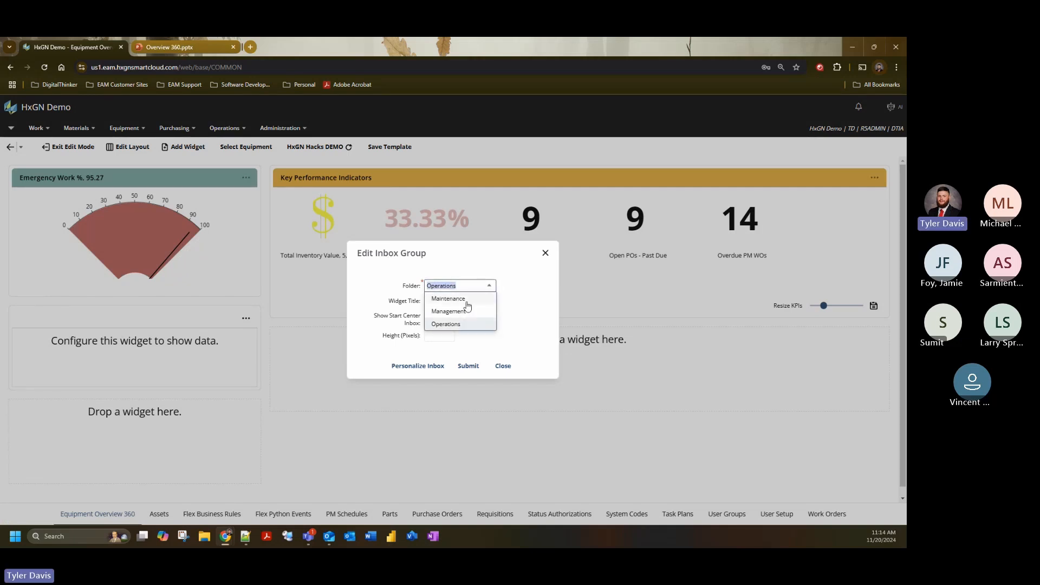
left_click(468, 304)
key("Tab")
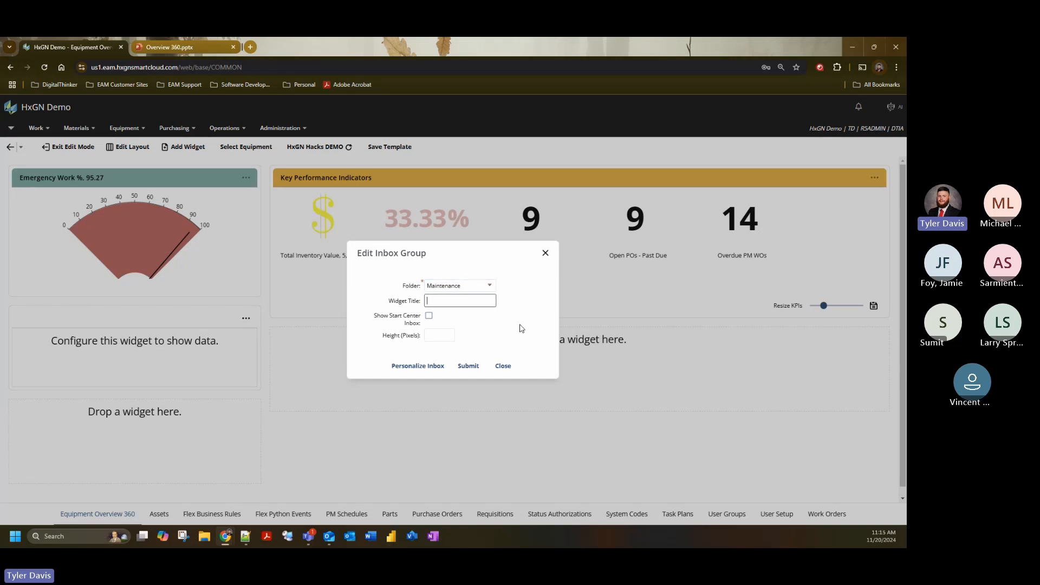
type("Inboxes")
left_click(522, 327)
left_click(429, 316)
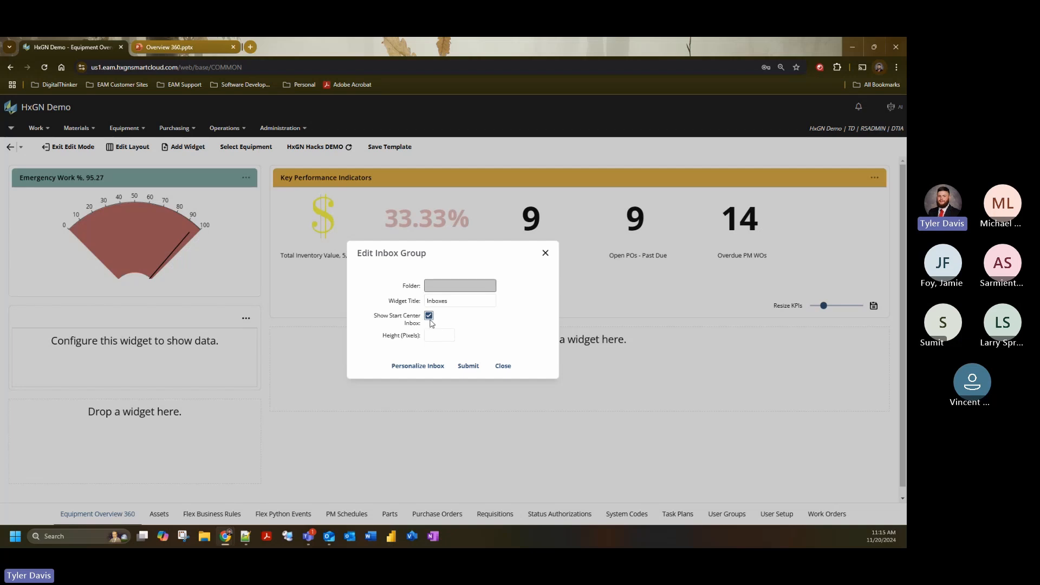
left_click(429, 316)
left_click(488, 286)
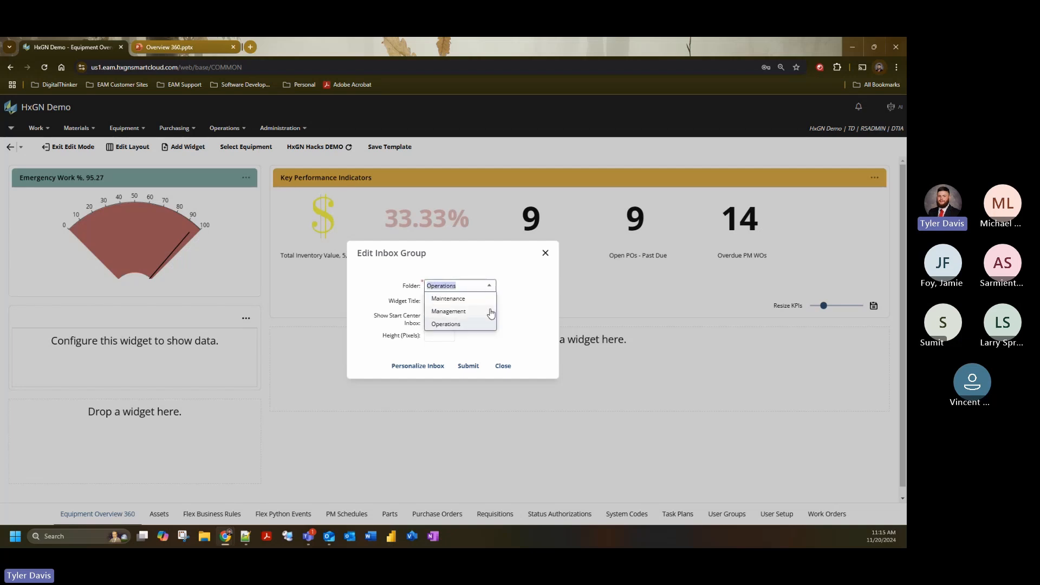
left_click(511, 331)
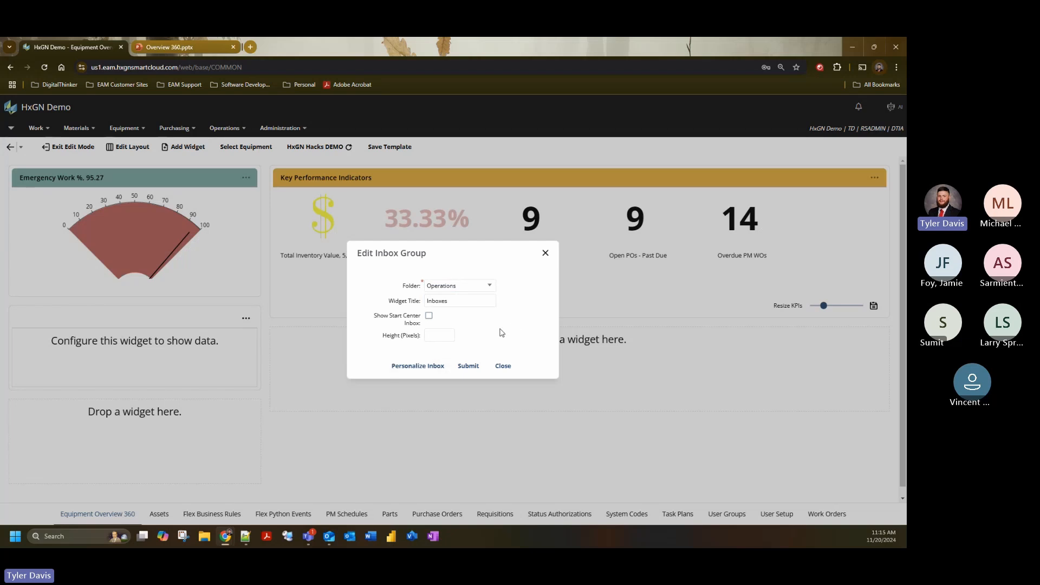
- Set the Inboxes widget to show the Start Center inbox, submit the settings, and switch its displayed folder to Maintenance
left_click(429, 315)
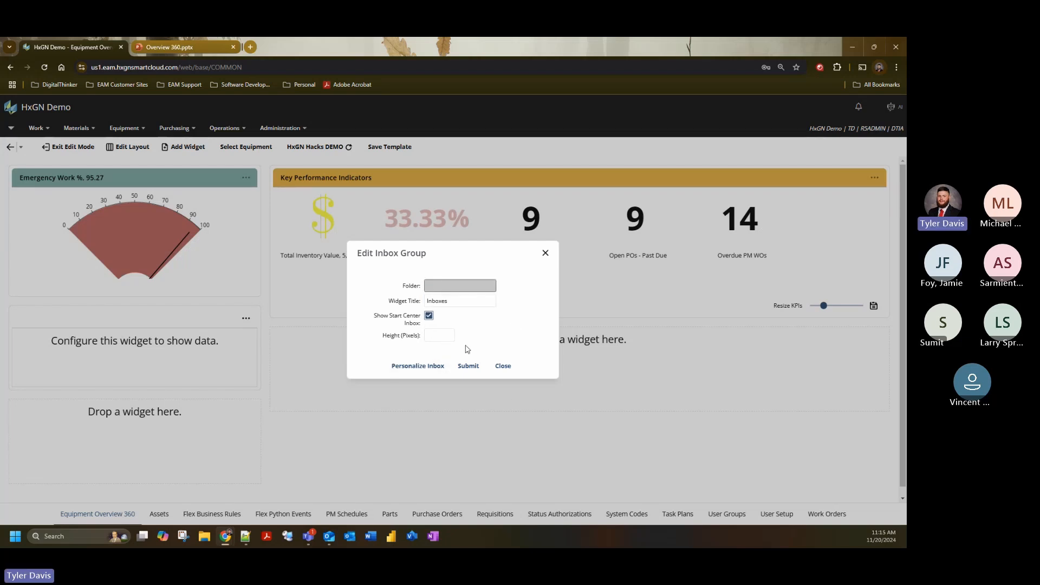
left_click(469, 366)
left_click(503, 367)
left_click(198, 446)
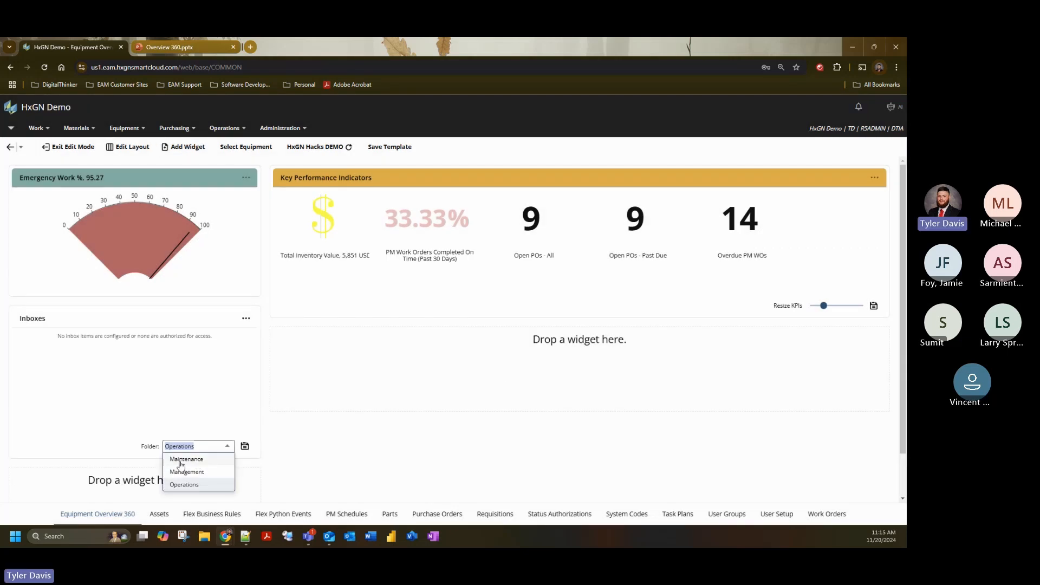
left_click(180, 462)
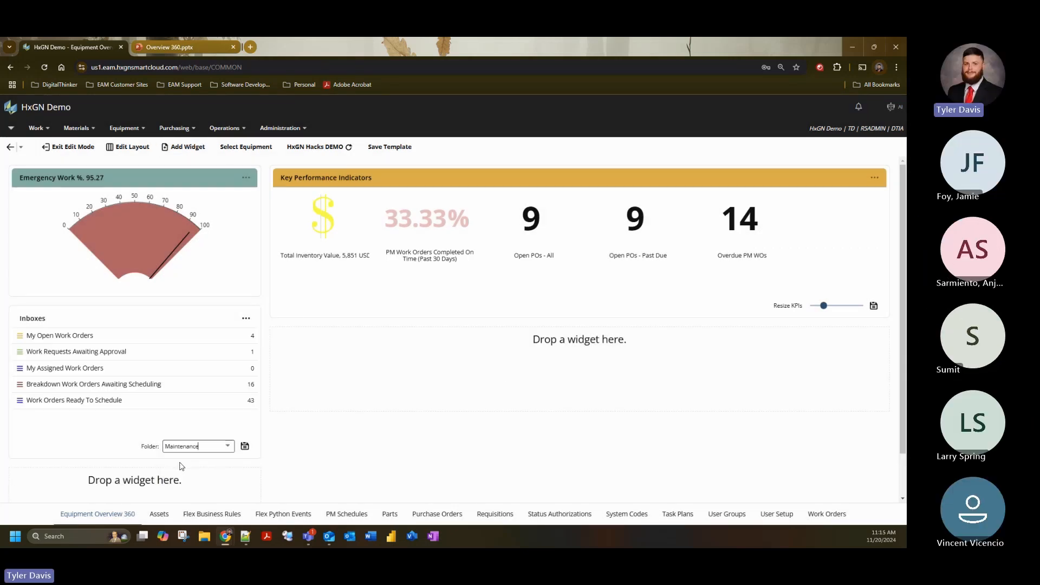
- Save Maintenance as the default folder of the Inboxes widget and color the widget's header medium blue
left_click(245, 447)
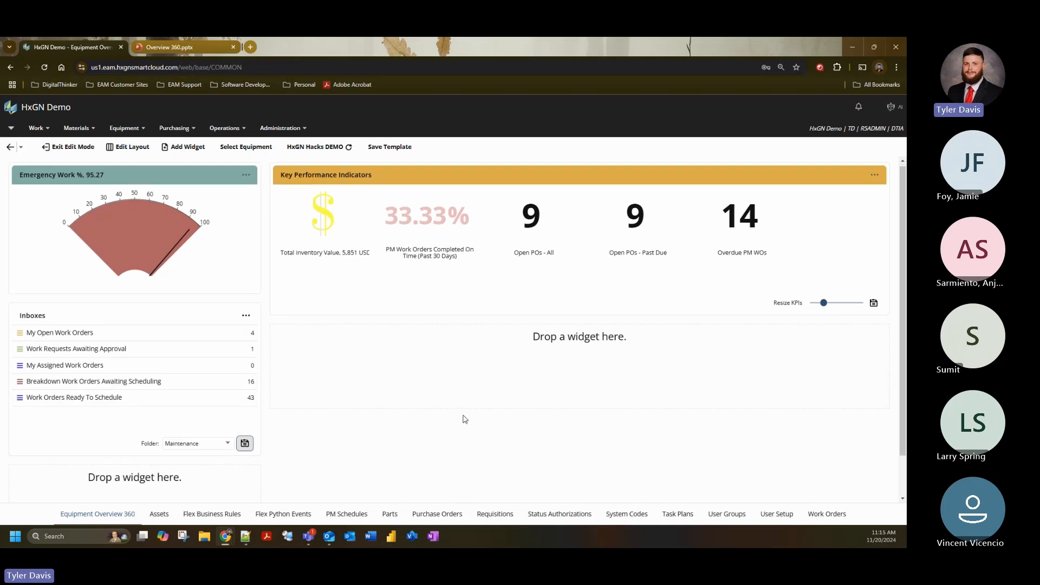
scroll(283, 457, "down", 1)
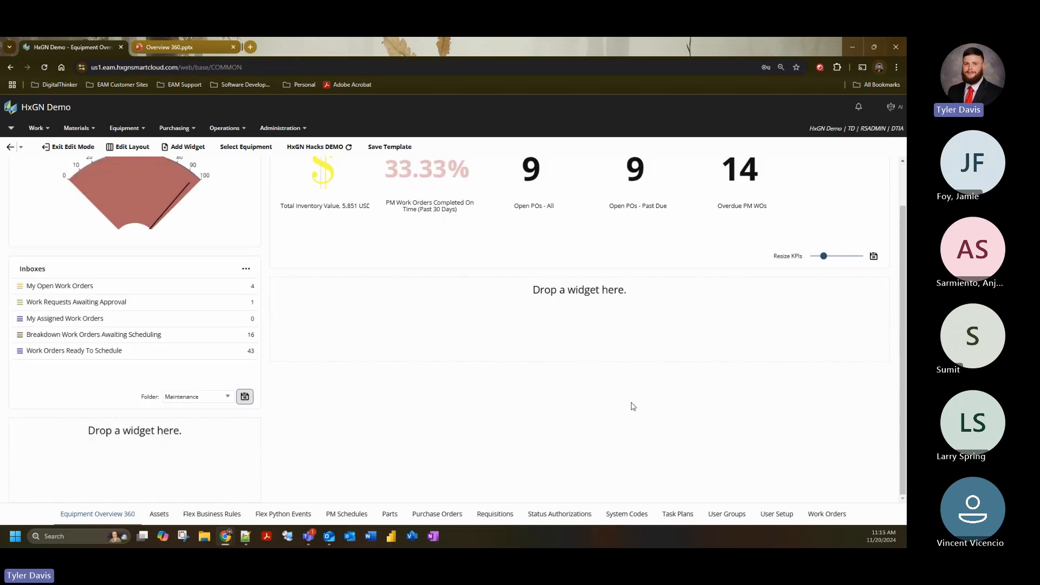
scroll(632, 407, "up", 1)
left_click(246, 323)
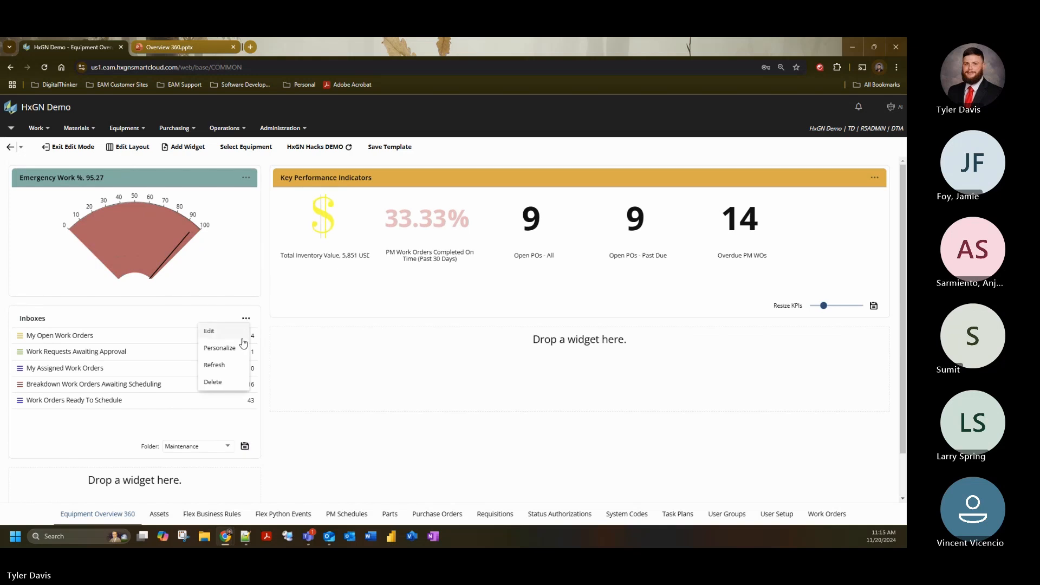
mouse_move(241, 348)
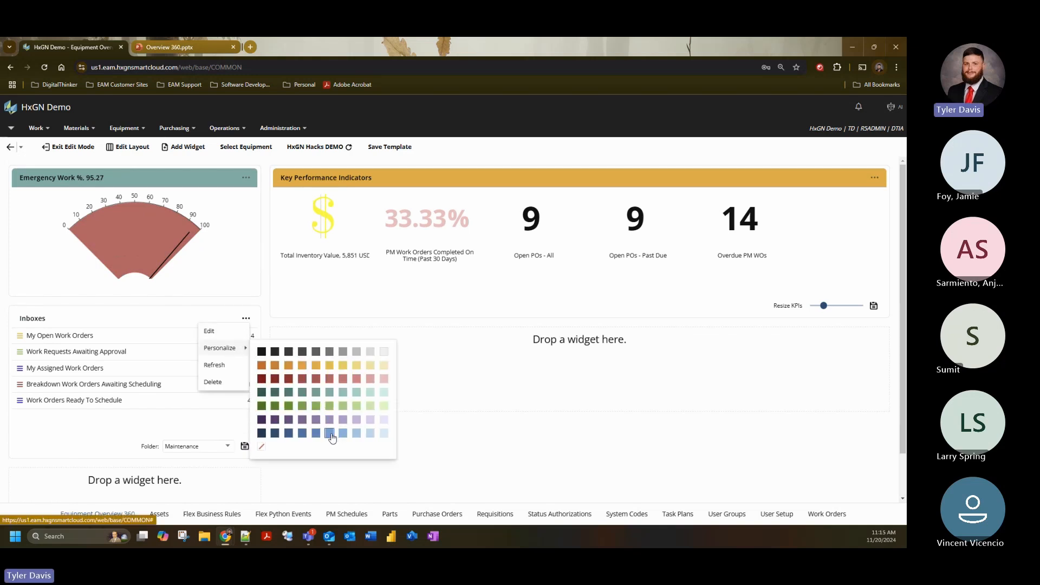
left_click(331, 433)
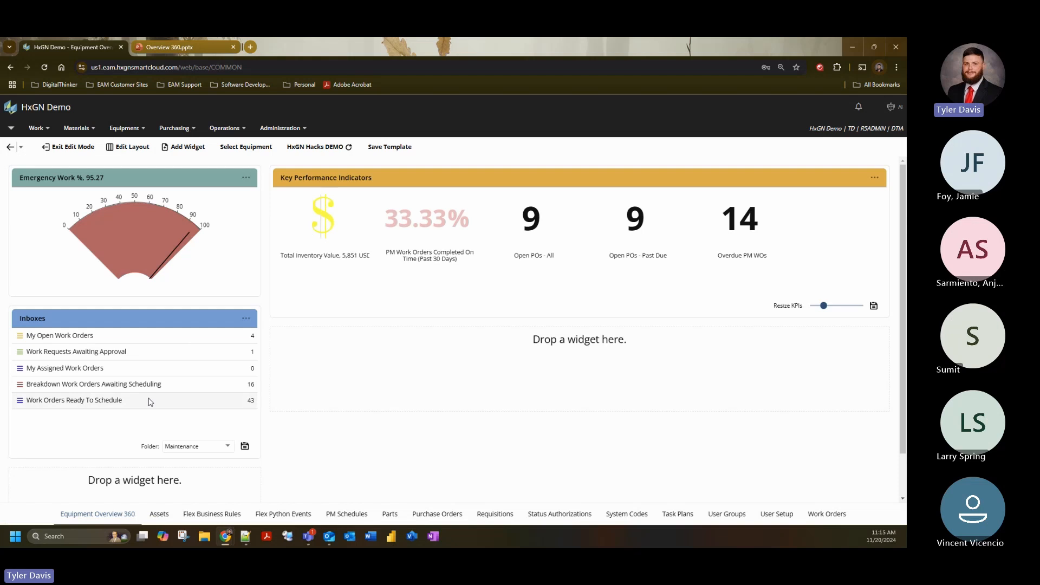
- Open the Work Requests Awaiting Approval inbox to view its work order, and return to Equipment Overview 360
left_click(176, 353)
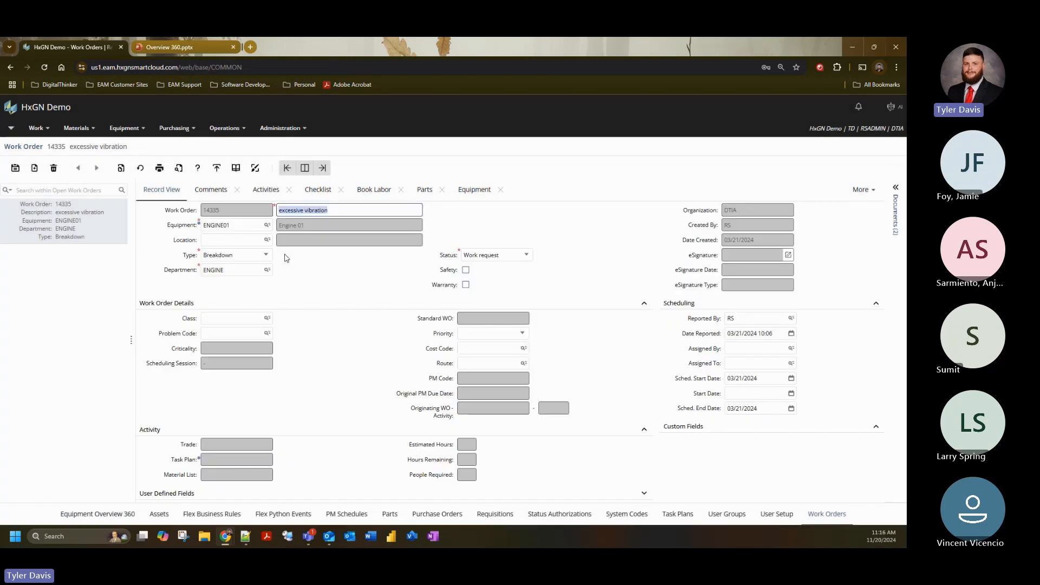
left_click(114, 519)
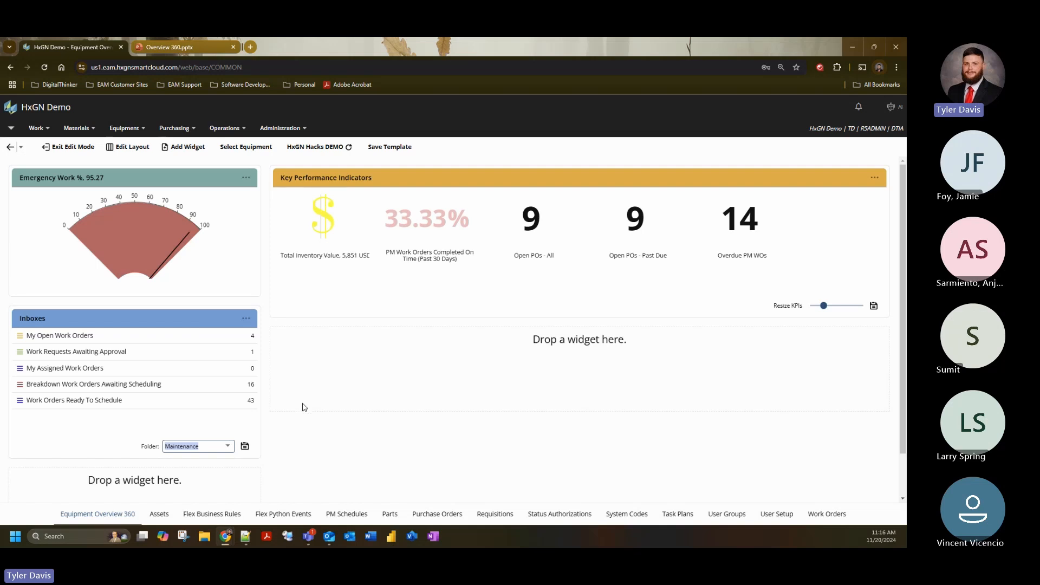
- Add an Equipment Summary widget and move it into the empty slot below the Key Performance Indicators widget
left_click(187, 147)
left_click(487, 312)
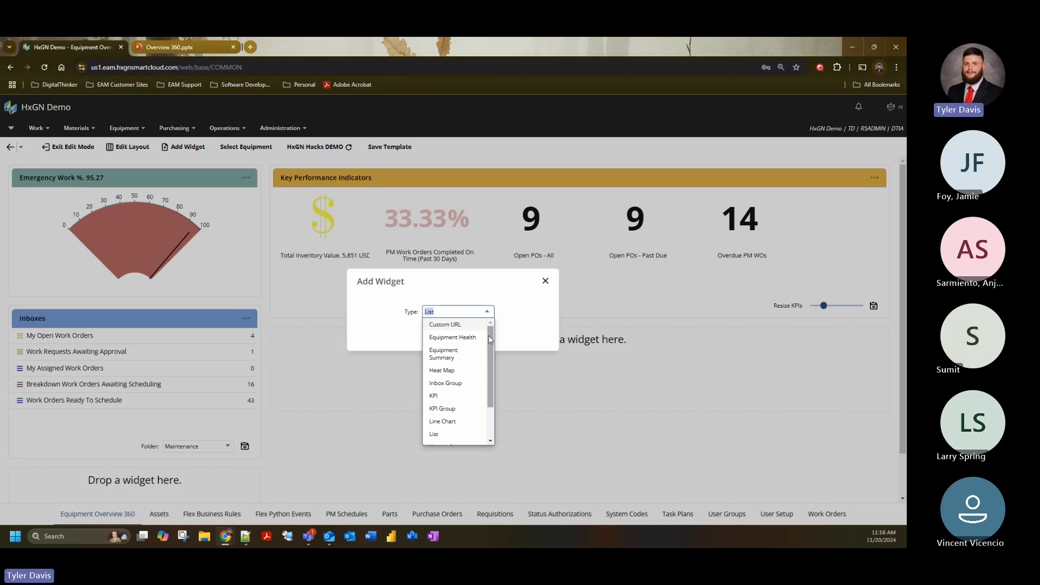
left_click(465, 355)
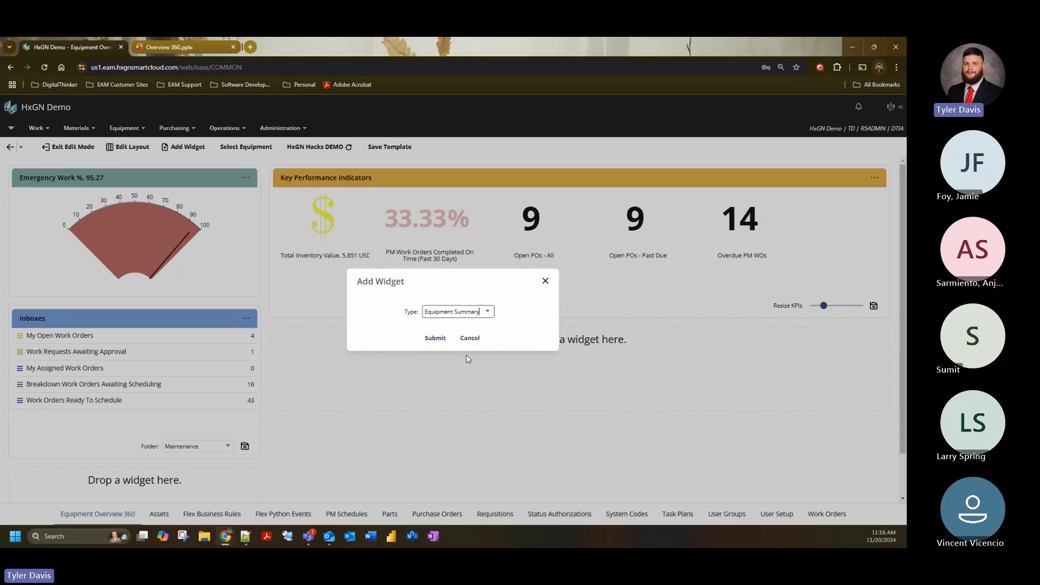
left_click(435, 340)
scroll(409, 370, "down", 2)
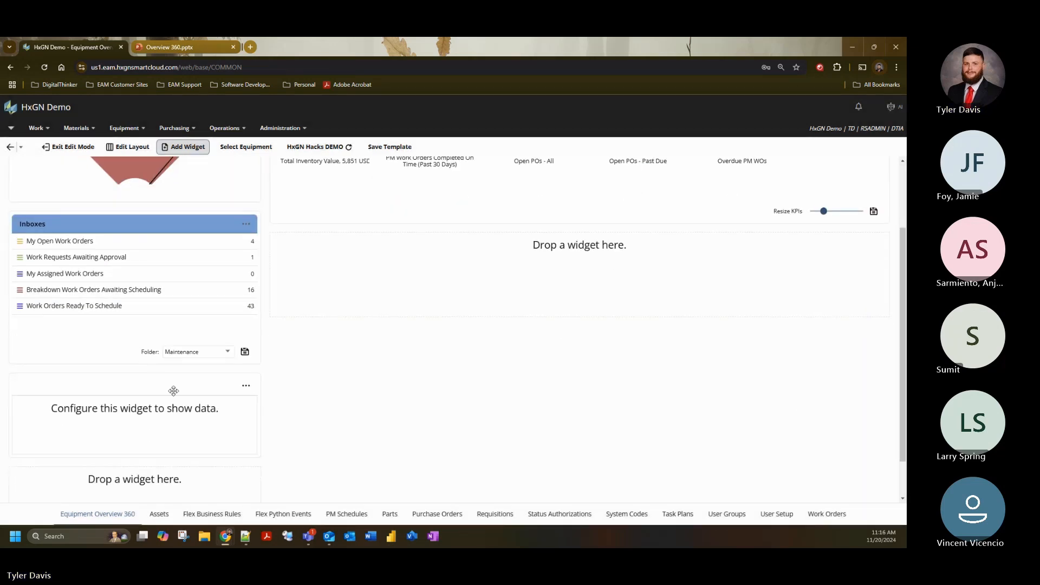
scroll(160, 428, "up", 1)
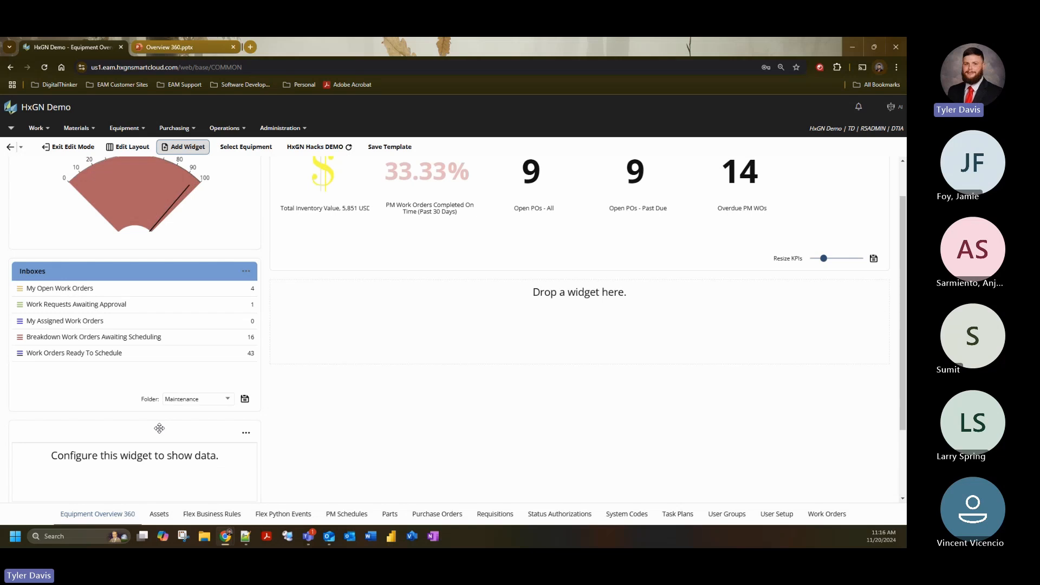
left_click_drag(160, 428, 465, 335)
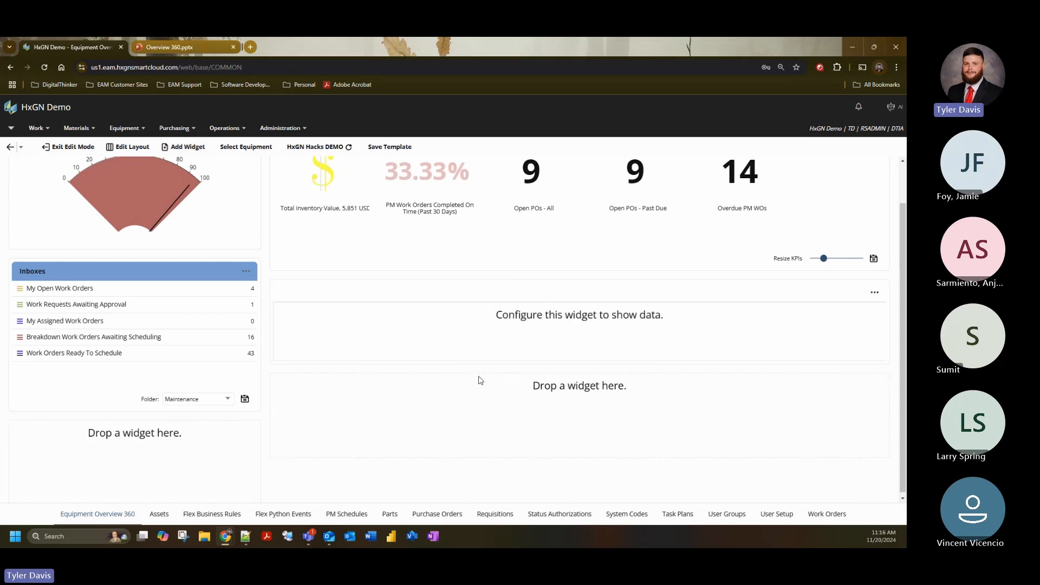
- Edit the new Equipment Summary widget, choosing the Assets screen and the Asset Summary dataspy
scroll(481, 378, "up", 1)
left_click(875, 342)
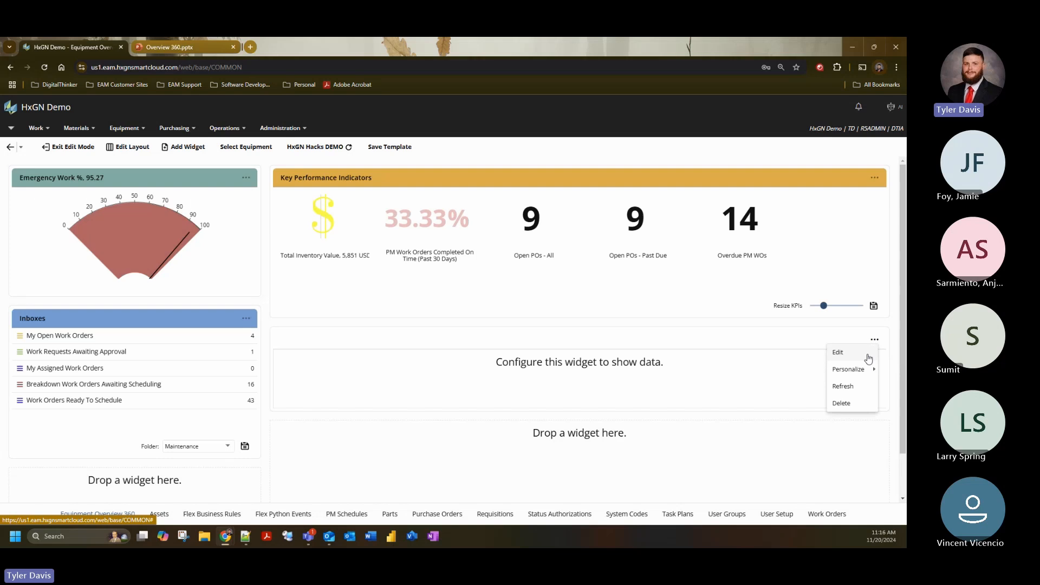
left_click(838, 352)
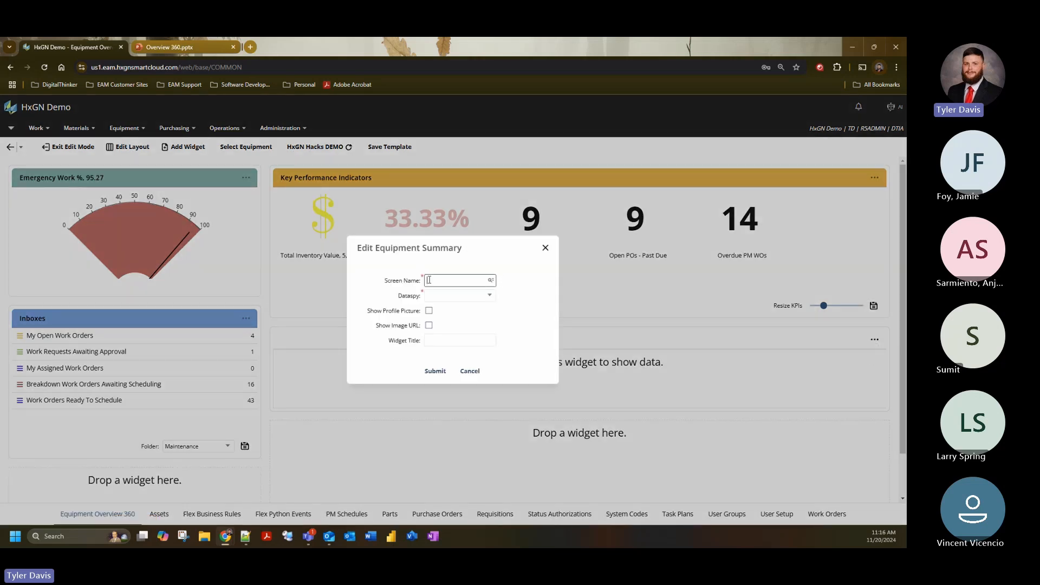
left_click(491, 280)
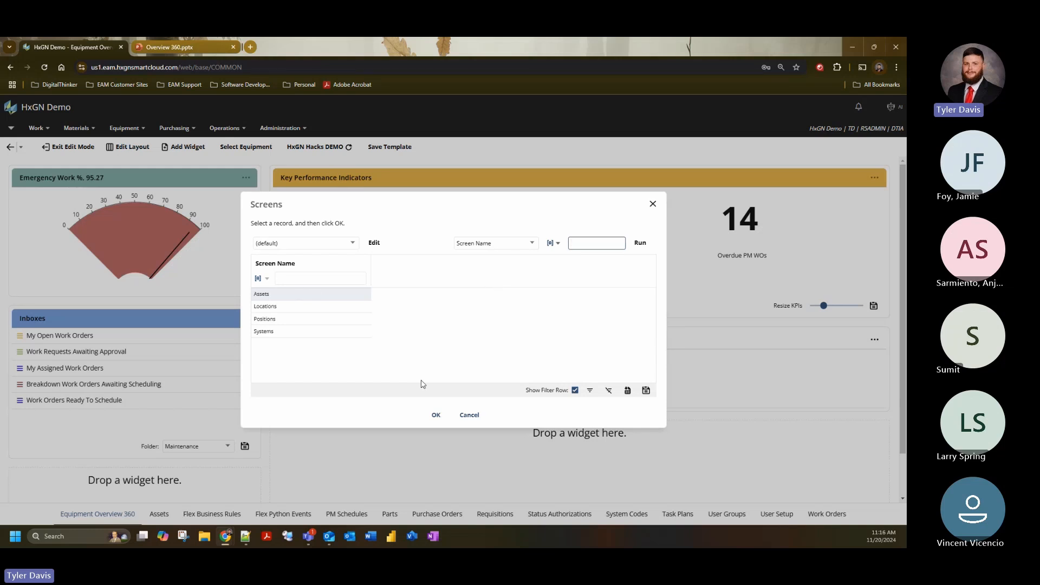
left_click(436, 417)
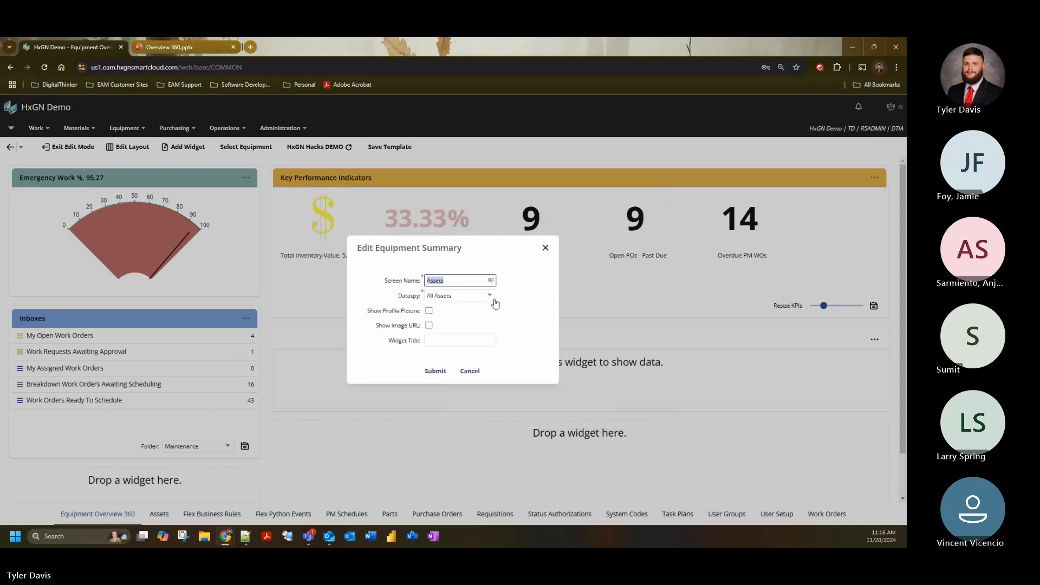
left_click(493, 302)
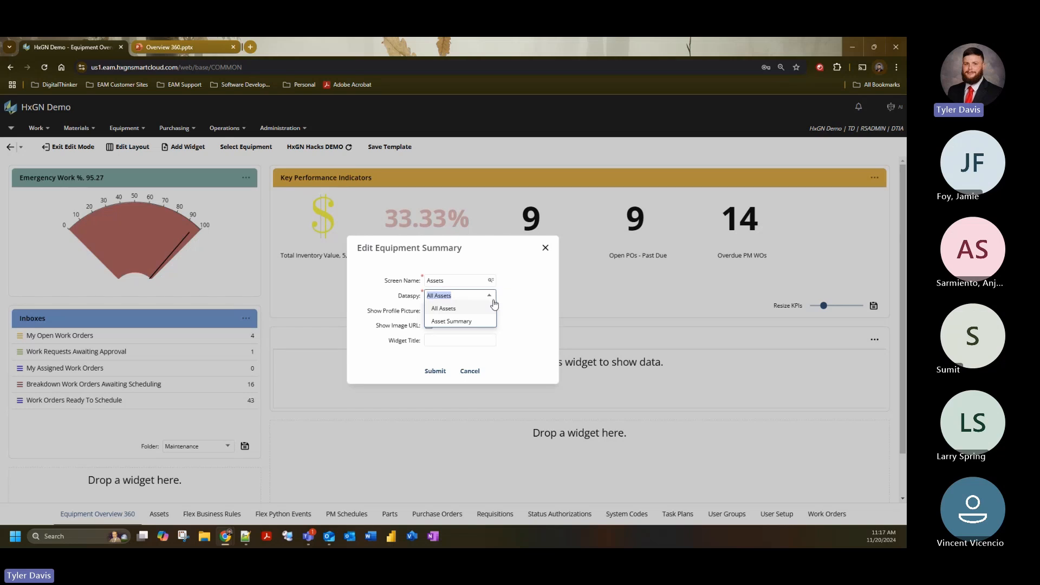
left_click(464, 324)
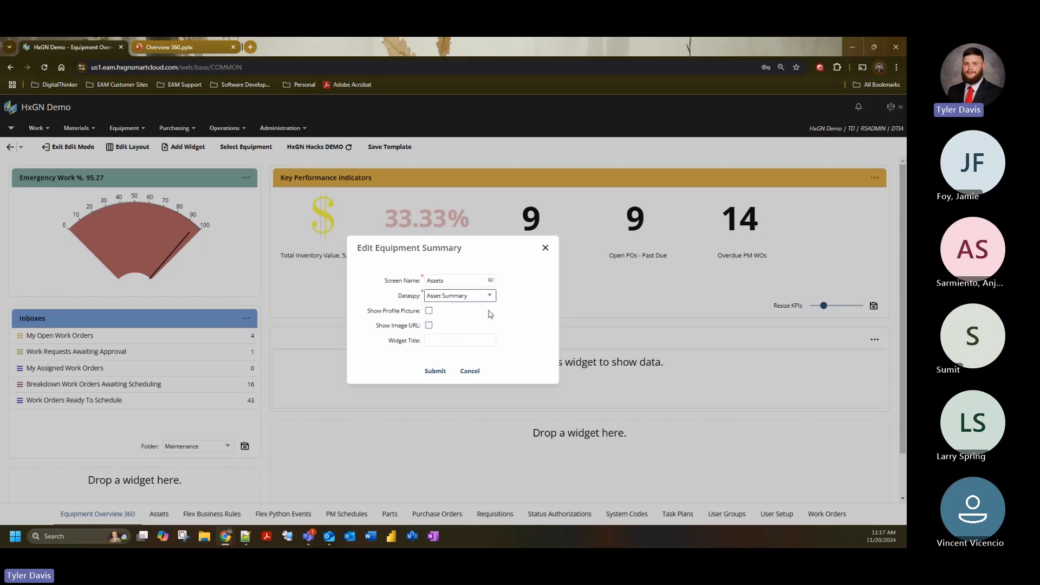
left_click(521, 304)
- Enable the profile picture, enter "Equipment: Assets" as the widget title, and submit the Equipment Summary settings
left_click(429, 311)
left_click(455, 340)
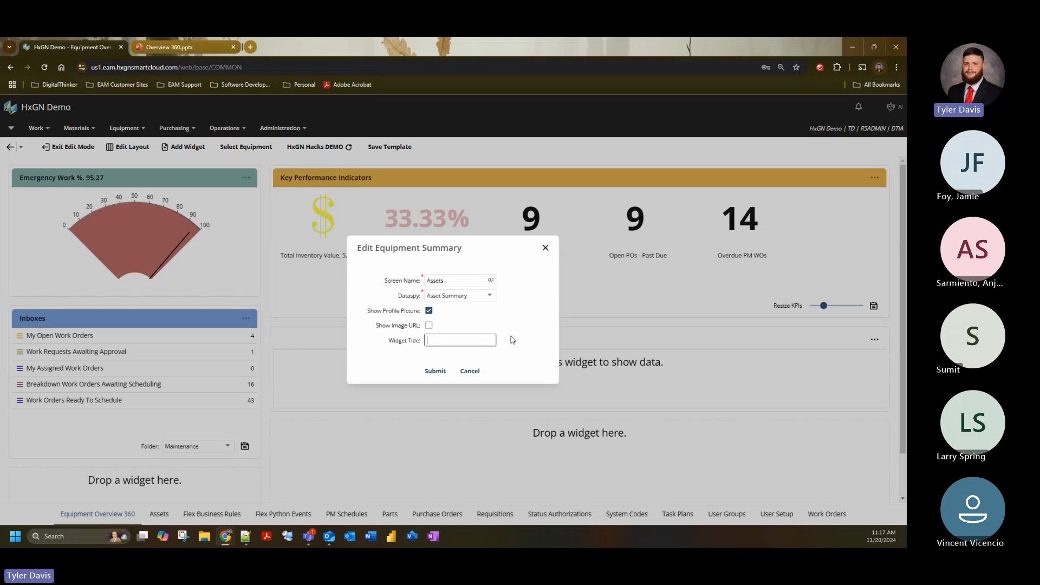
type("Equipment: Assets")
left_click(434, 372)
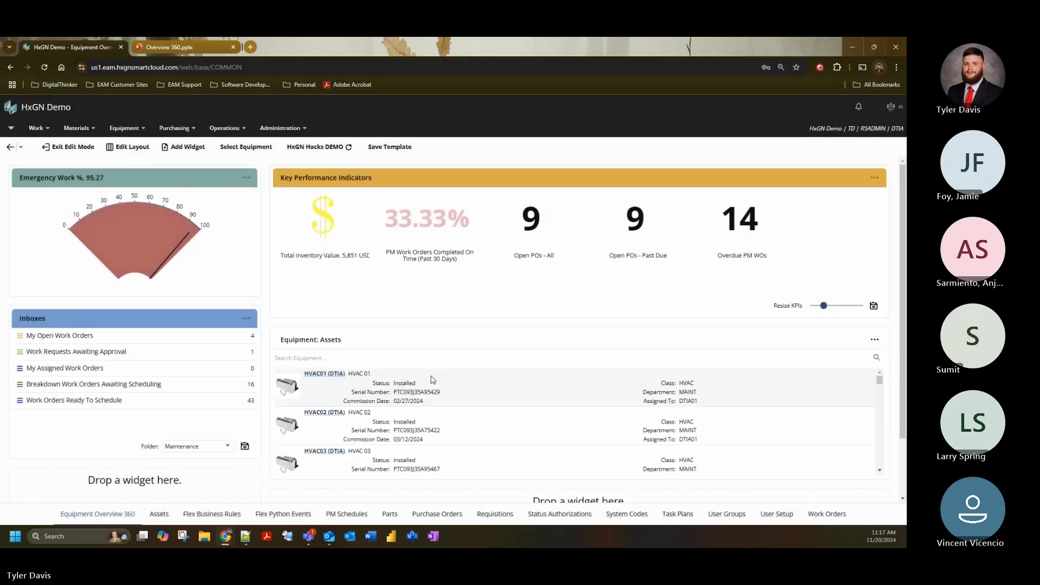
- Color the header of the Equipment: Assets widget red (D26D6D)
left_click(875, 340)
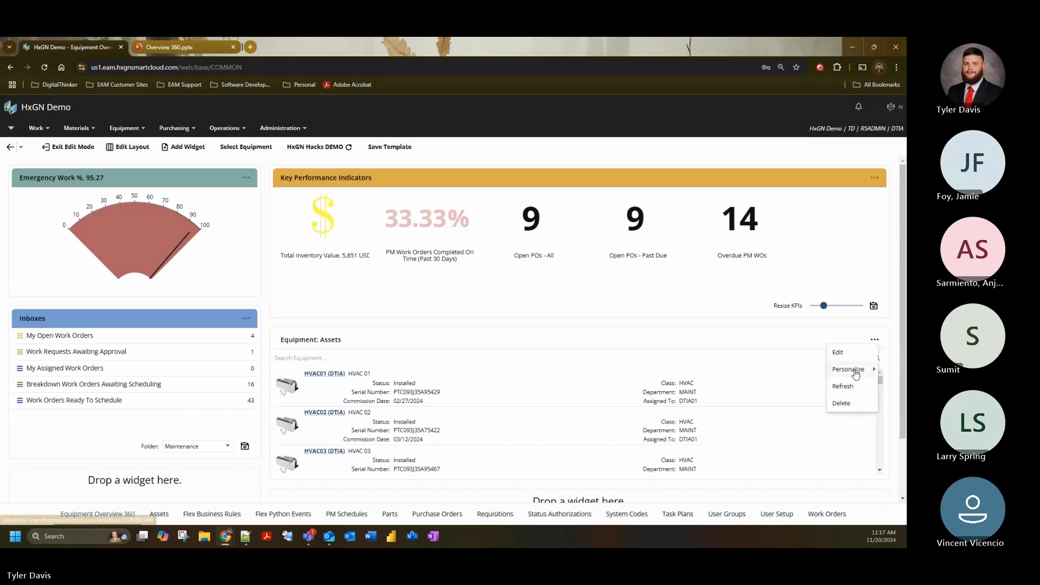
mouse_move(848, 369)
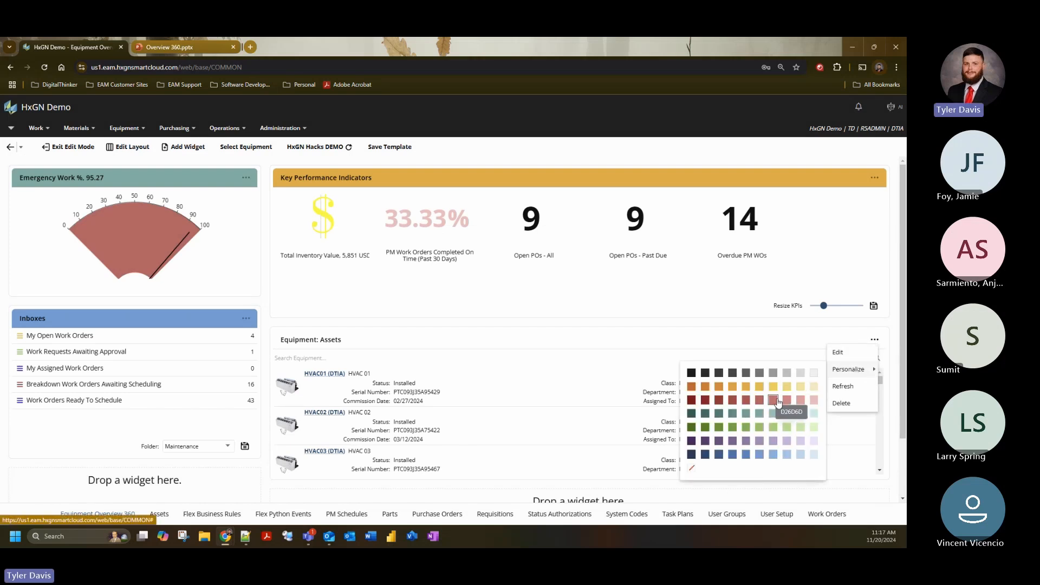
left_click(778, 402)
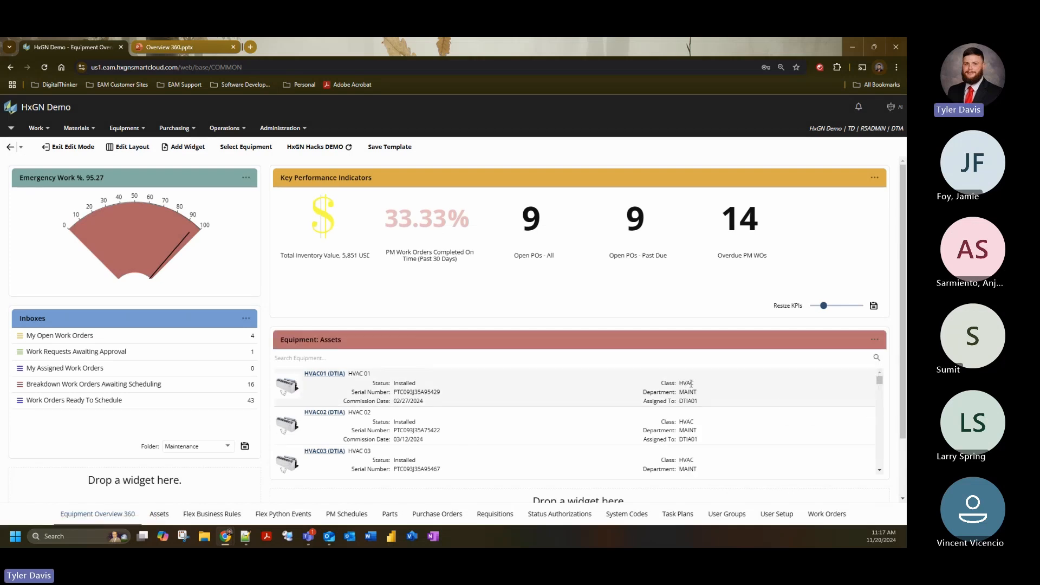
- Browse the assets in the Equipment: Assets widget, open the HVAC01 record to view it, and close it again
scroll(757, 417, "down", 1)
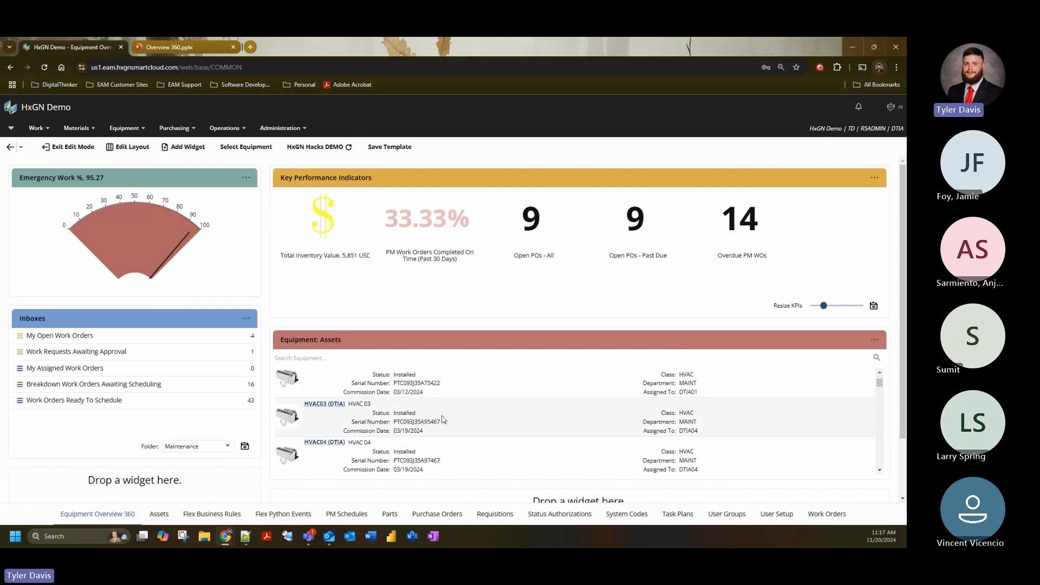
scroll(476, 430, "up", 1)
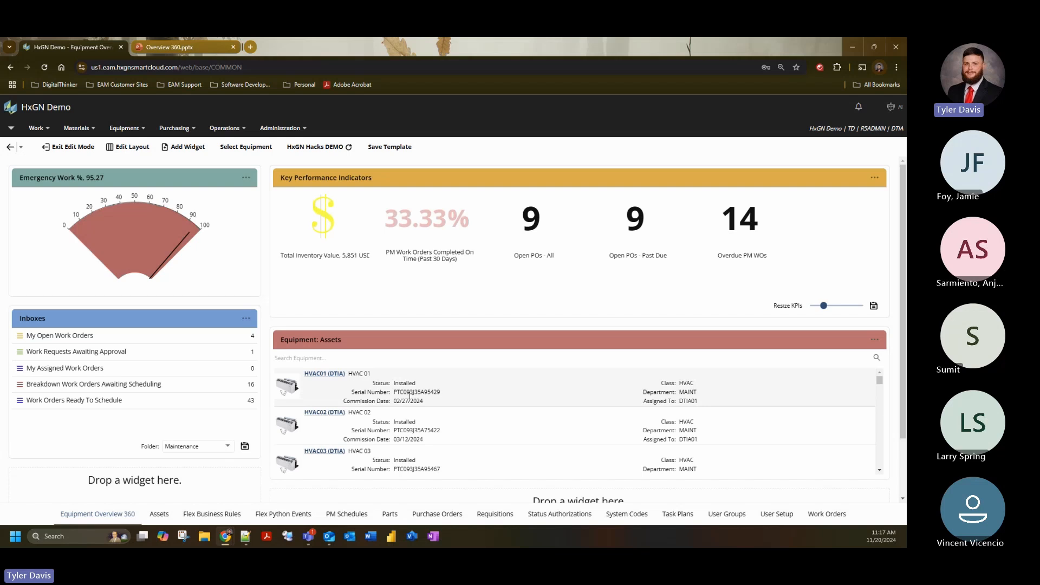
left_click(337, 376)
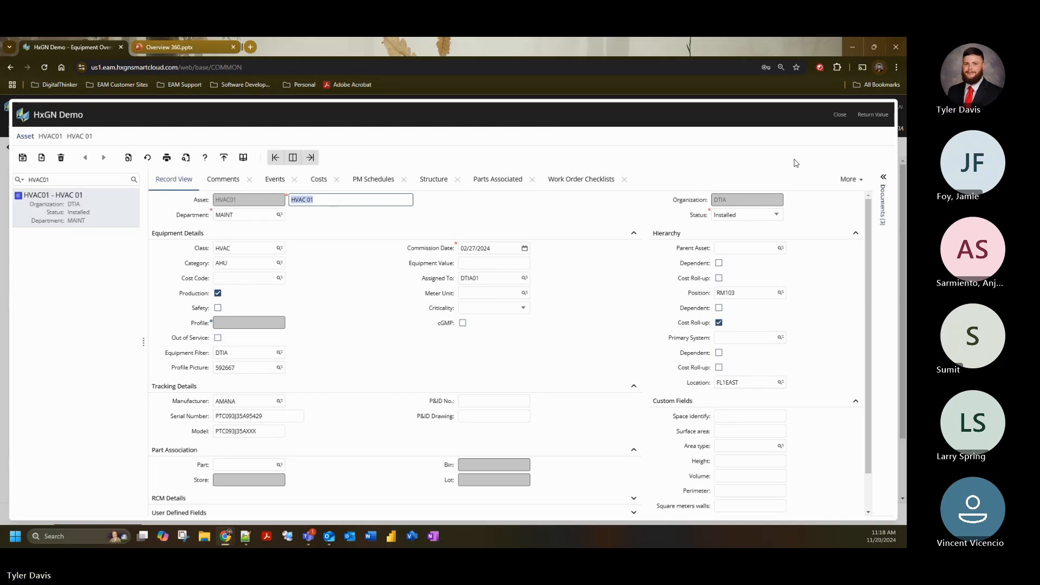
left_click(840, 115)
- Add a Custom URL widget and move it into the empty slot below the Equipment: Assets widget
scroll(259, 379, "down", 2)
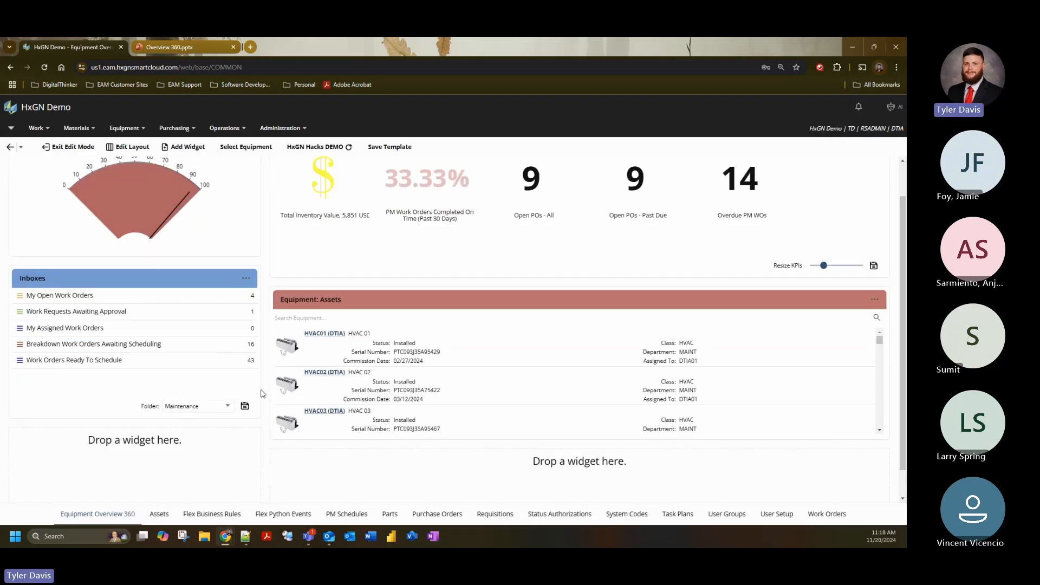
scroll(259, 369, "up", 2)
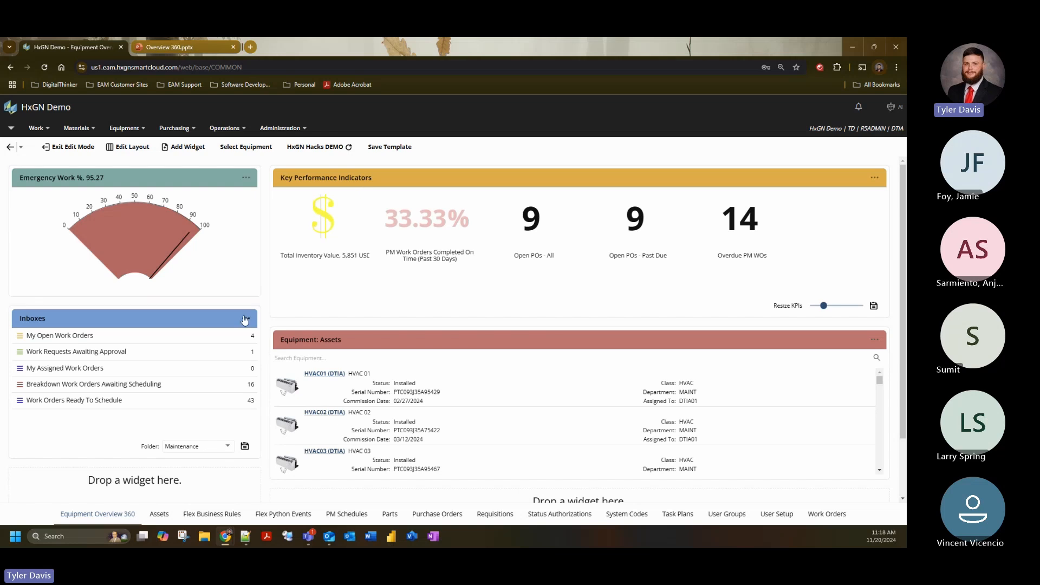
left_click(185, 147)
left_click(486, 311)
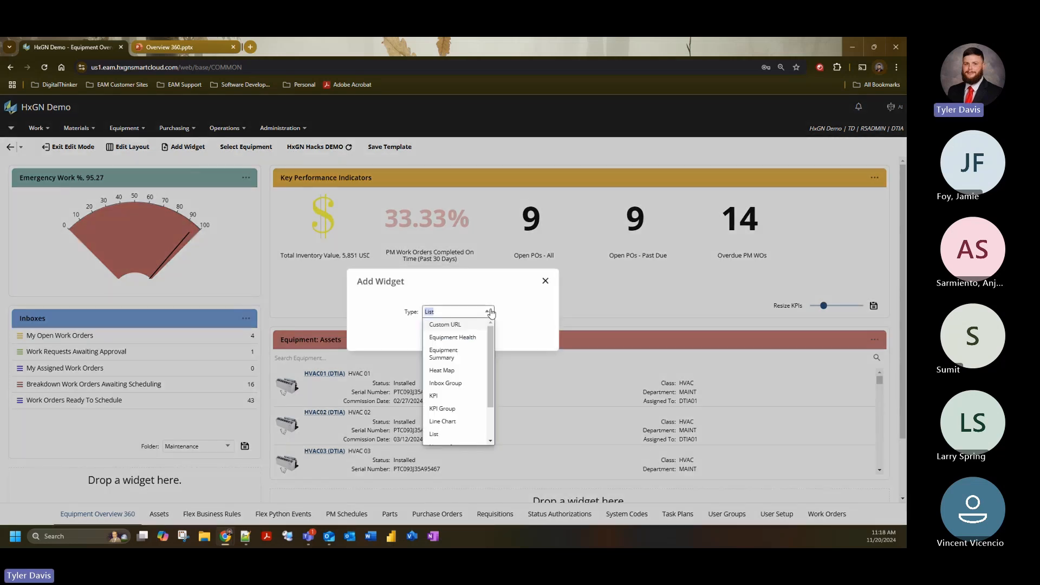
left_click(465, 325)
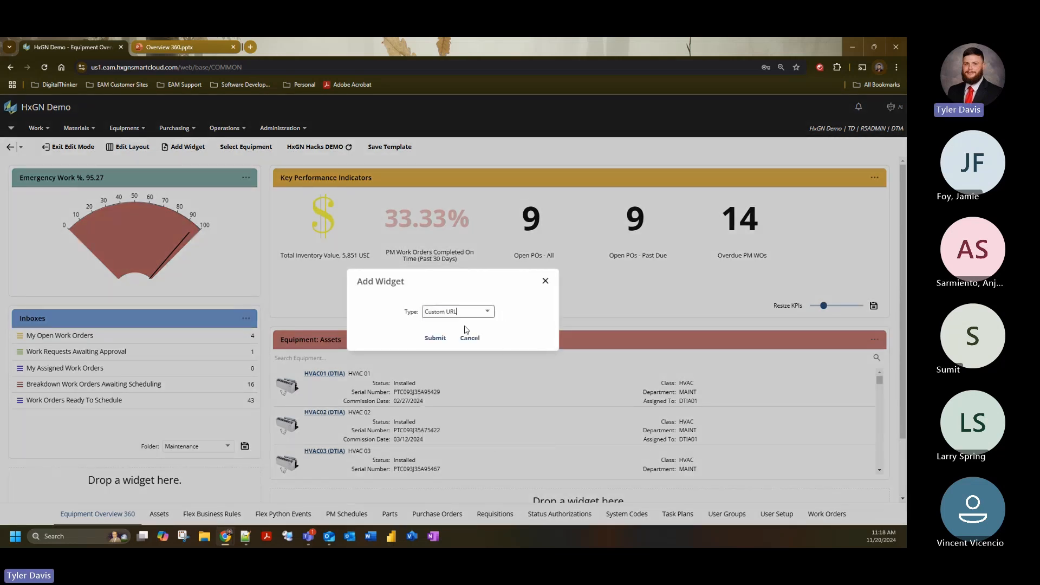
left_click(434, 338)
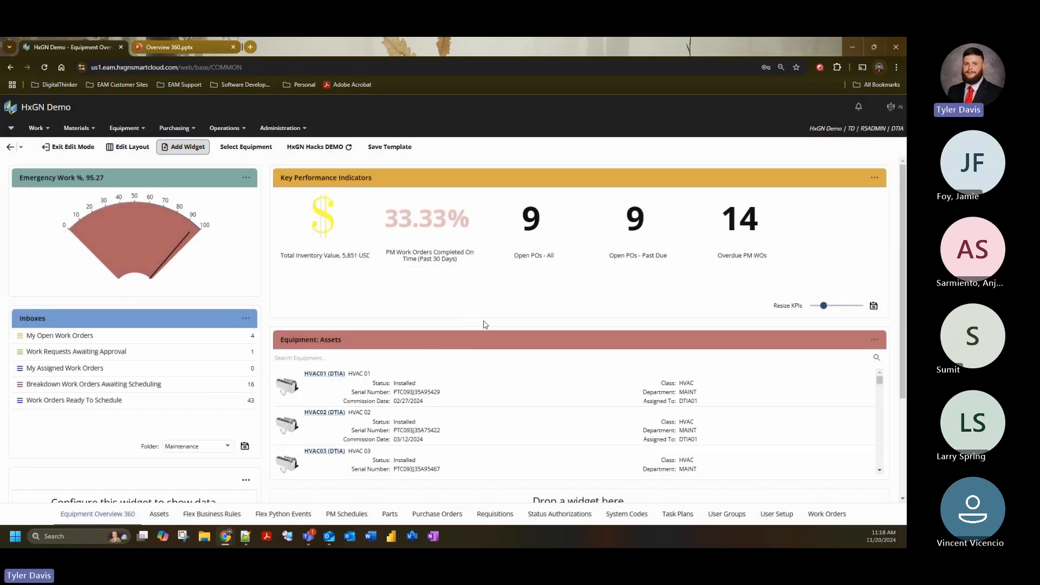
scroll(903, 262, "down", 3)
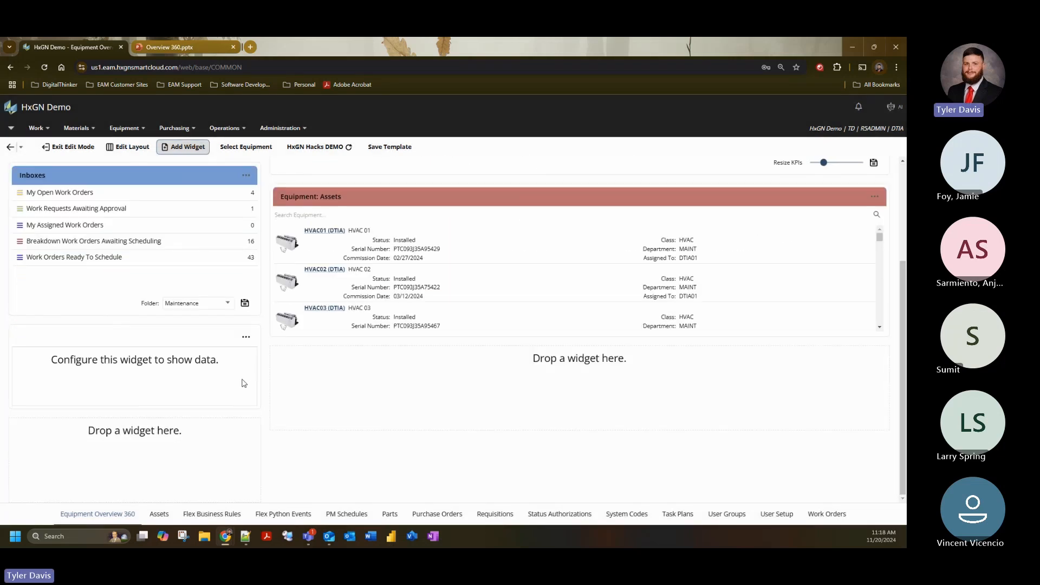
left_click_drag(145, 342, 362, 399)
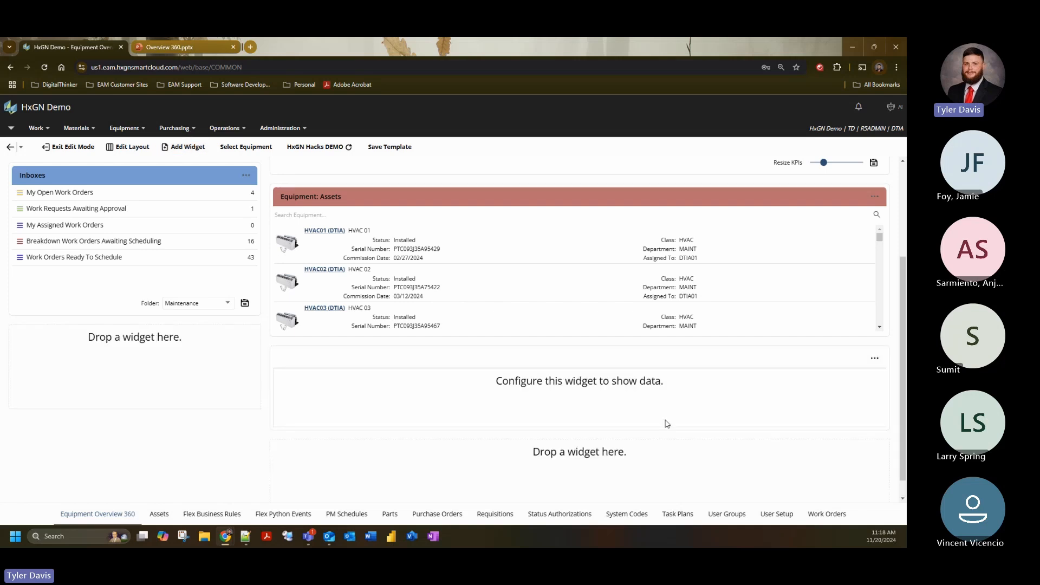
- Open the new Custom URL widget's settings and choose Stores as the screen name
left_click(877, 359)
left_click(850, 374)
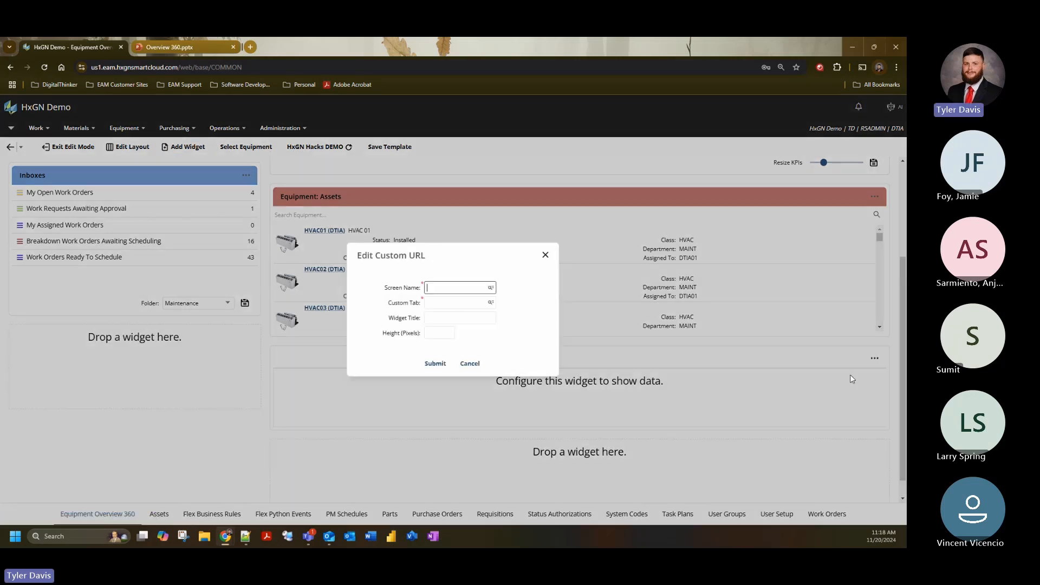
left_click(491, 288)
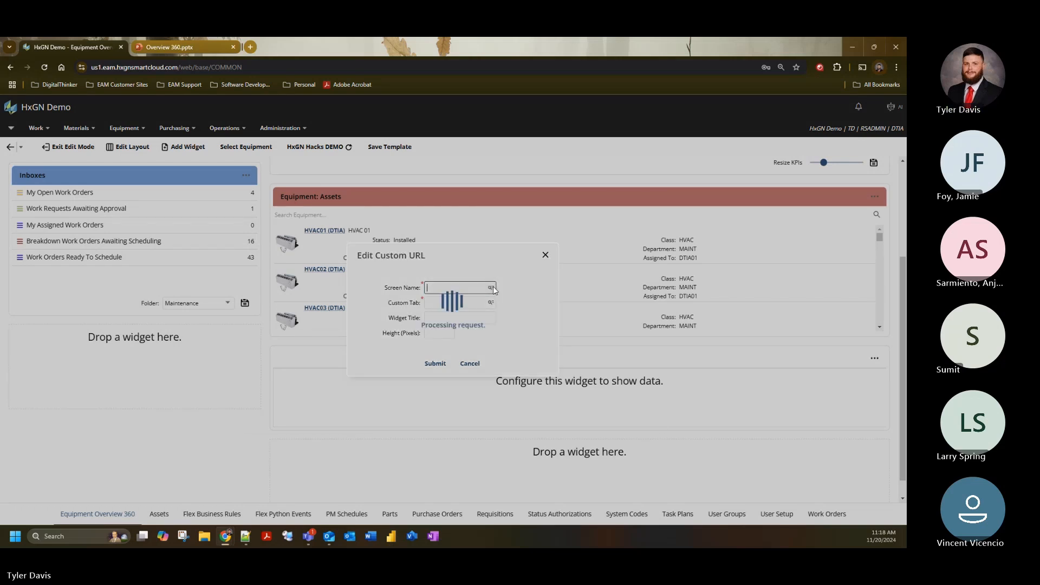
left_click_drag(654, 329, 660, 370)
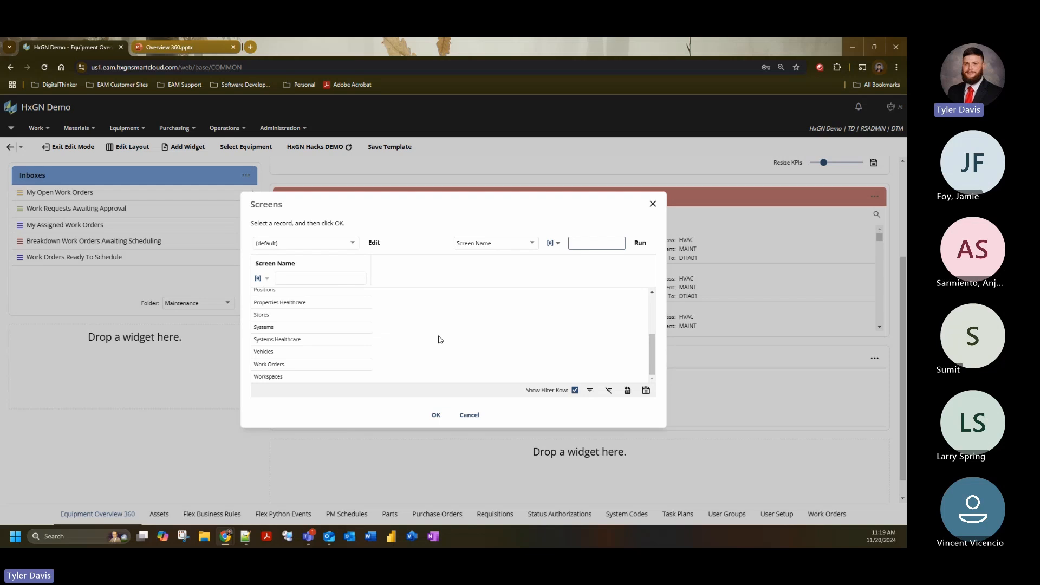
scroll(314, 374, "up", 2)
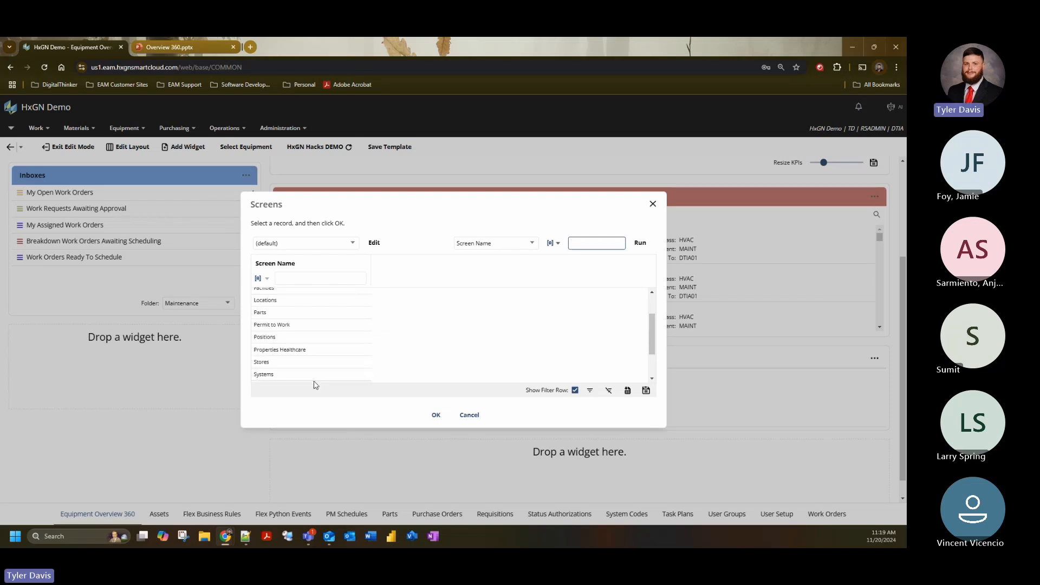
left_click(275, 363)
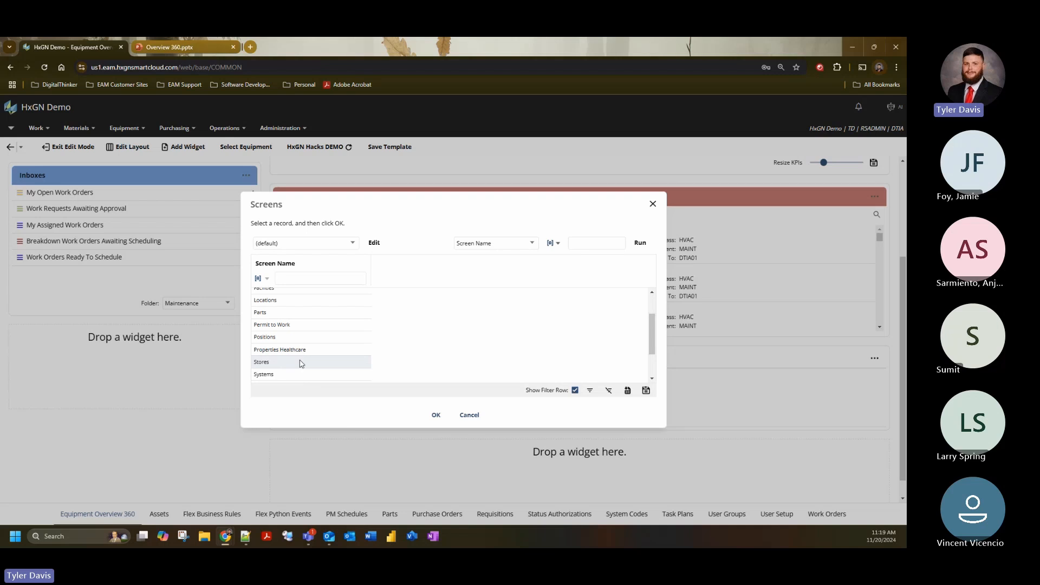
left_click(435, 415)
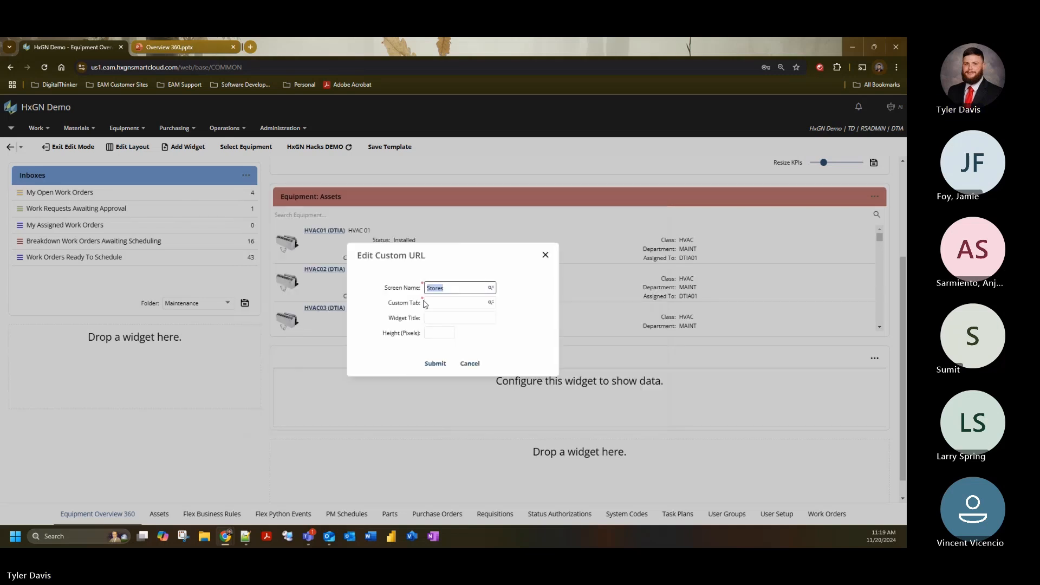
- Choose the DigitalThinker custom tab, title the widget "DTI Academy", set its height to 500 pixels, and submit the settings
left_click(492, 304)
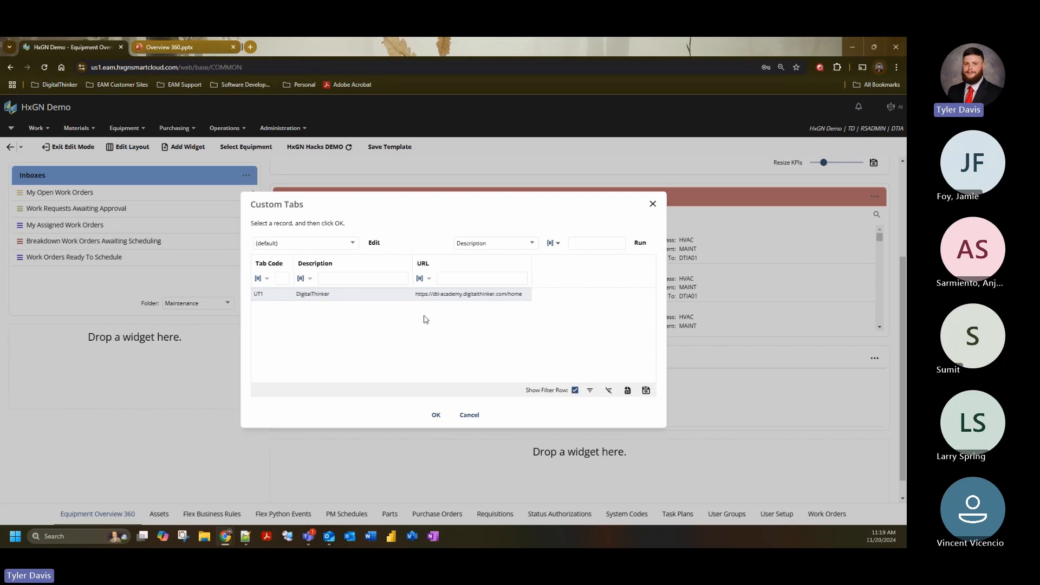
left_click(436, 415)
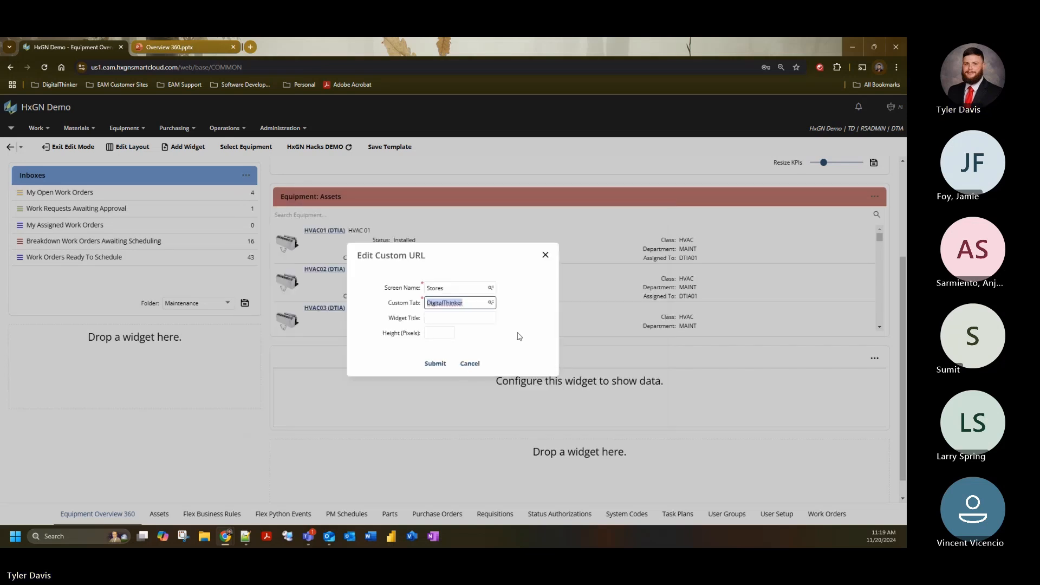
key("Tab")
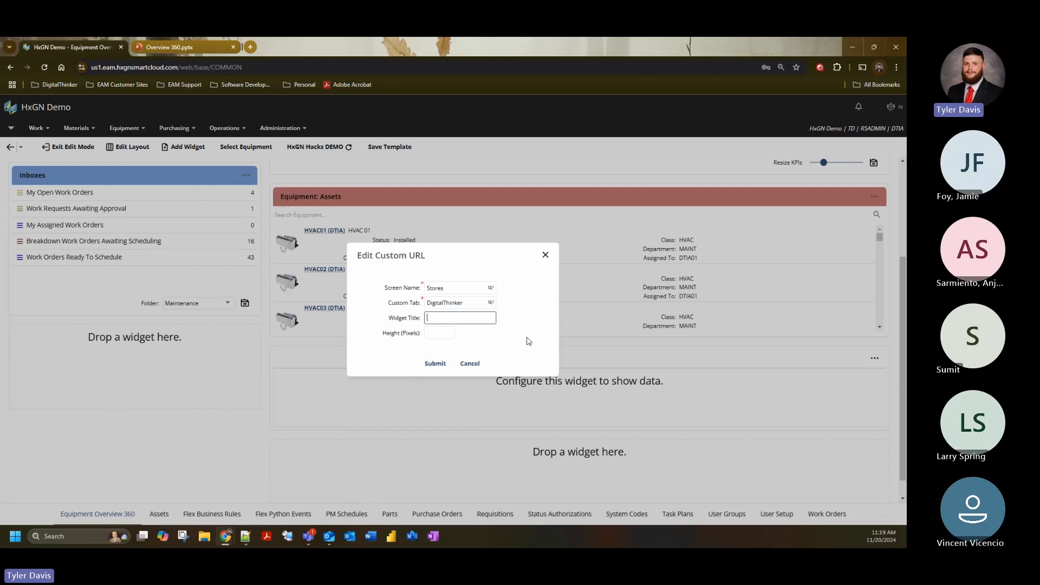
type("DTI Academy")
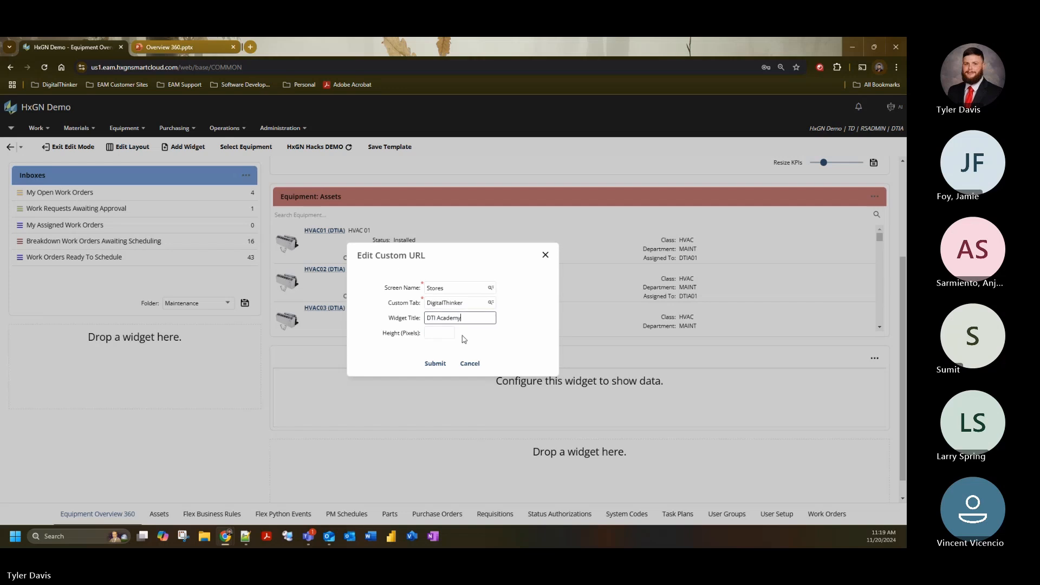
key("Tab")
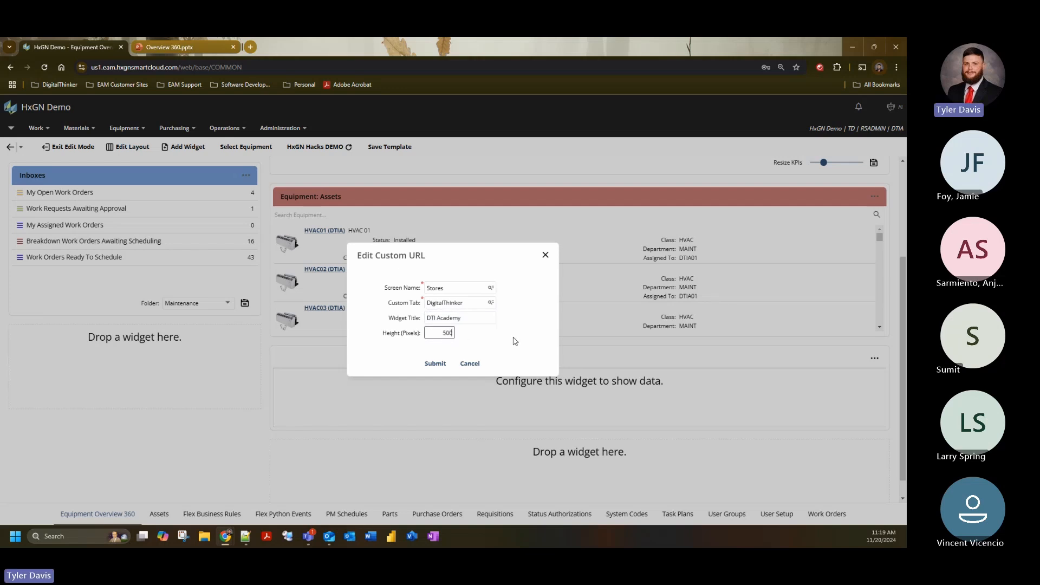
left_click(435, 364)
- Color the header of the DTI Academy widget dark green
scroll(906, 275, "down", 2)
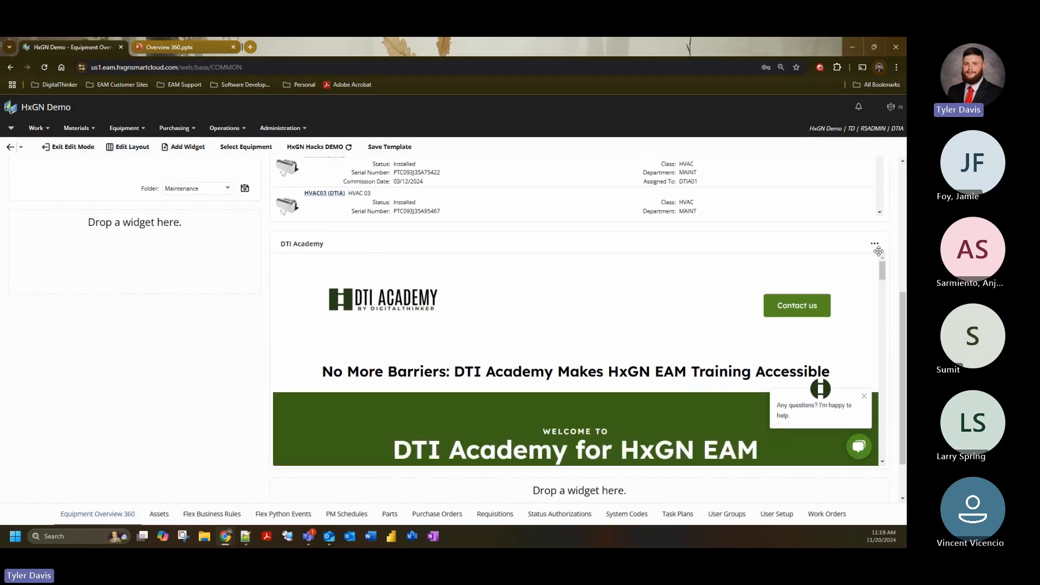
left_click(875, 246)
mouse_move(849, 273)
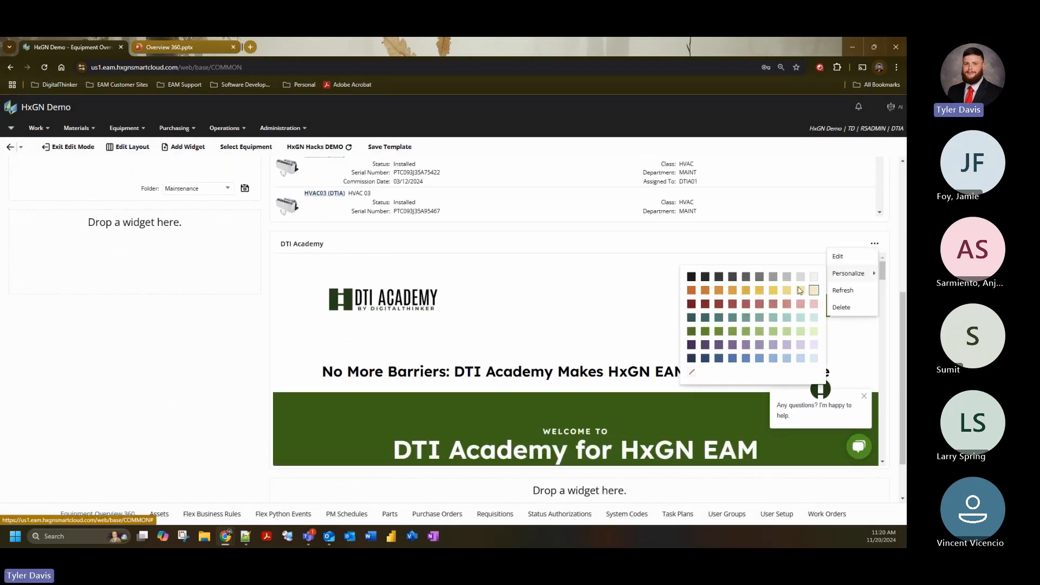
left_click(692, 332)
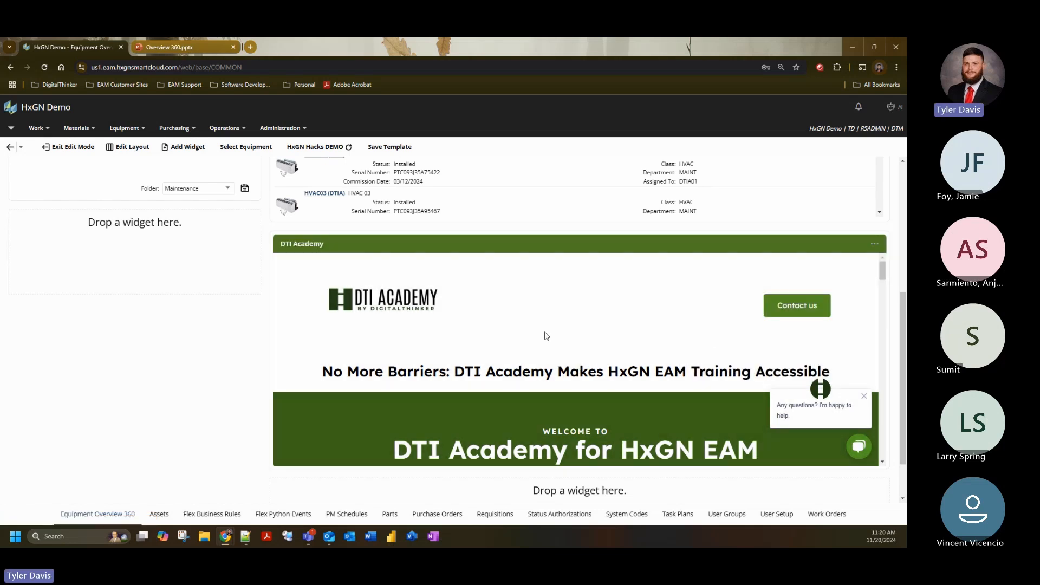
- Browse the embedded DTI Academy page, including its sign-up form and upcoming events, and look over the template's widgets
scroll(545, 333, "down", 2)
scroll(808, 359, "up", 1)
left_click_drag(883, 284, 889, 328)
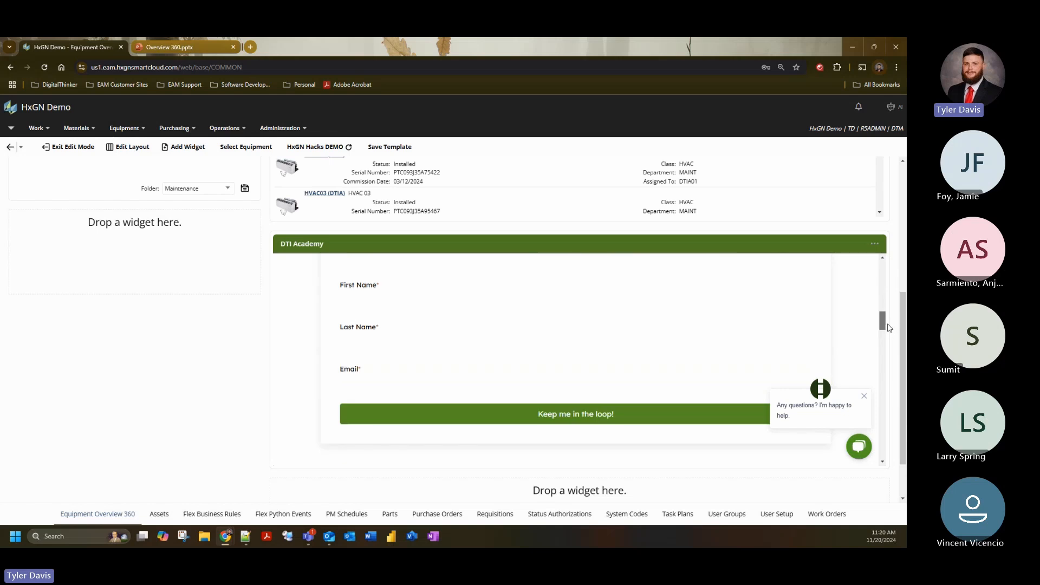
scroll(890, 328, "down", 1)
scroll(890, 328, "up", 1)
left_click(401, 302)
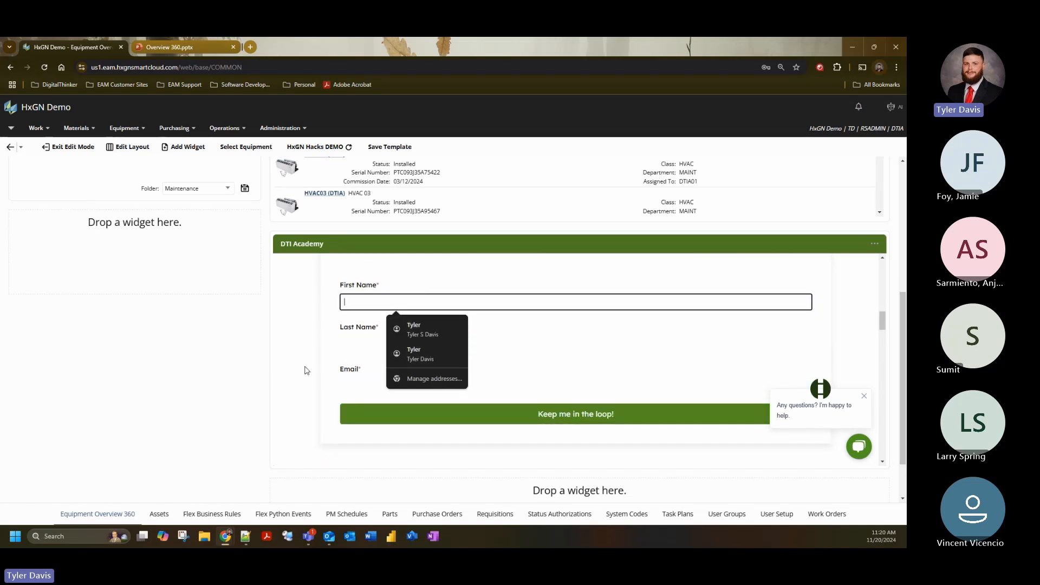
scroll(673, 352, "down", 4)
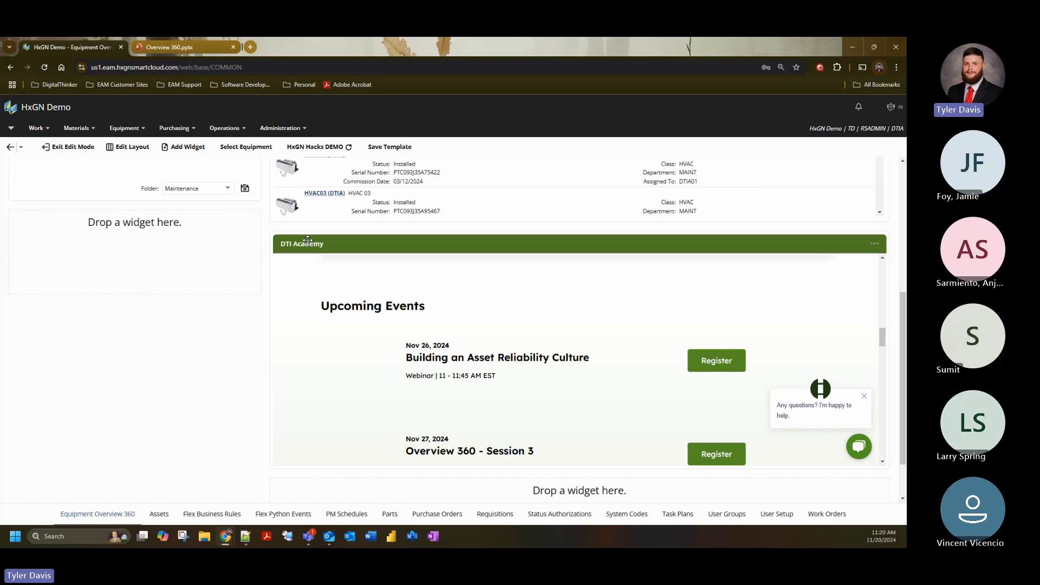
scroll(508, 365, "down", 1)
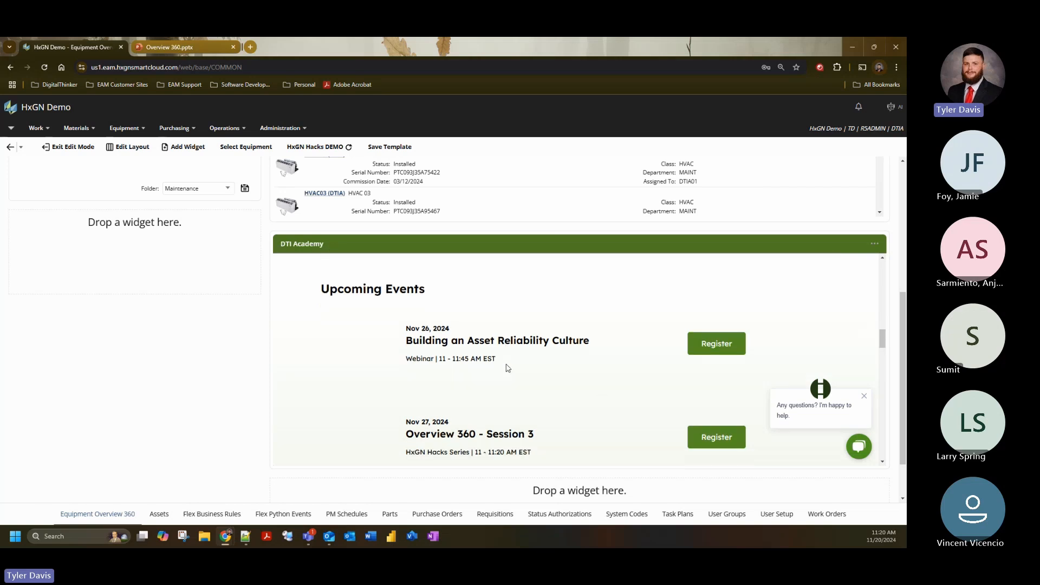
scroll(596, 365, "down", 1)
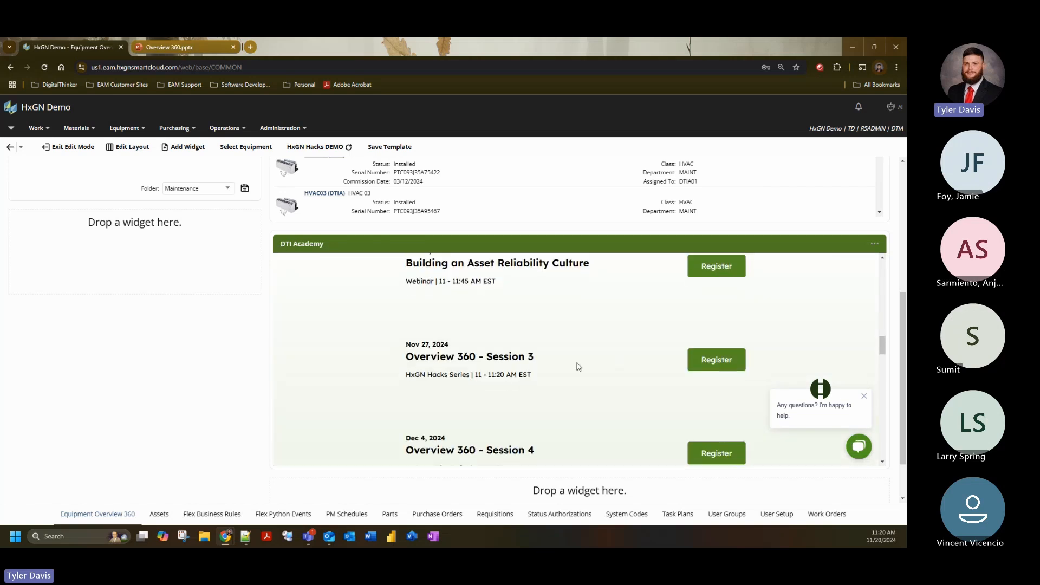
scroll(504, 382, "down", 2)
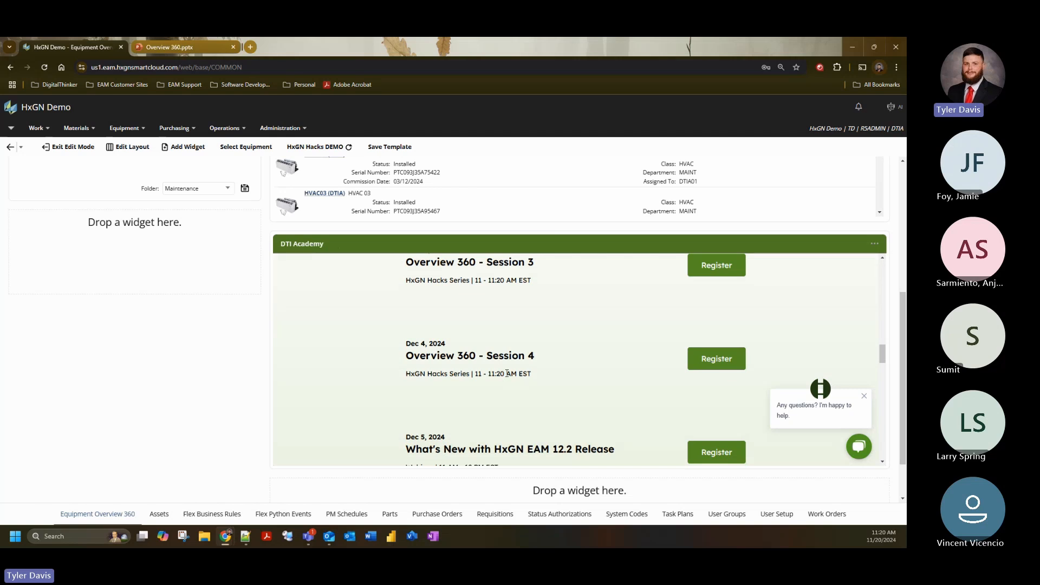
scroll(507, 373, "down", 2)
scroll(450, 368, "up", 5)
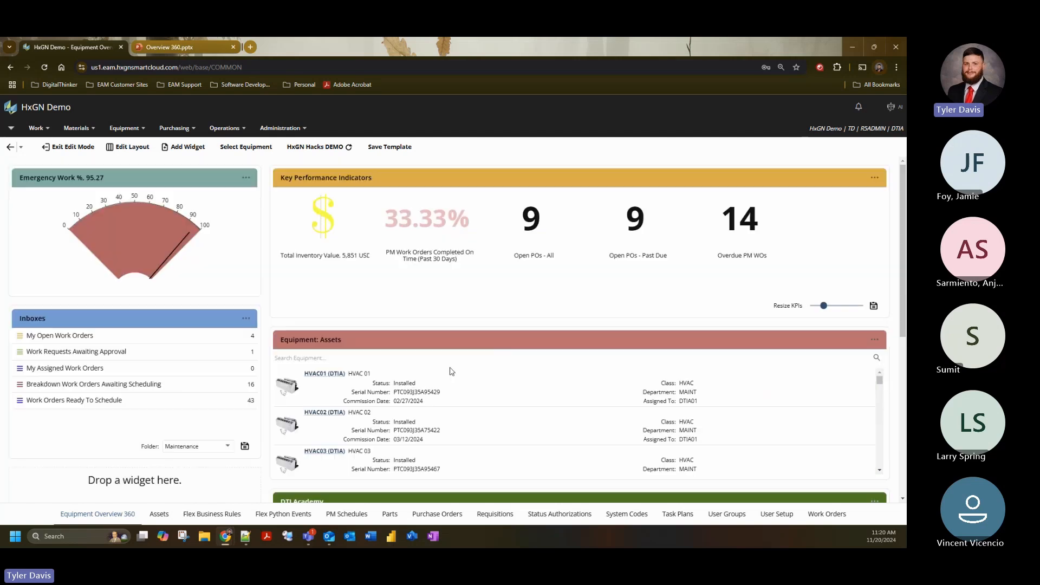
scroll(207, 270, "down", 2)
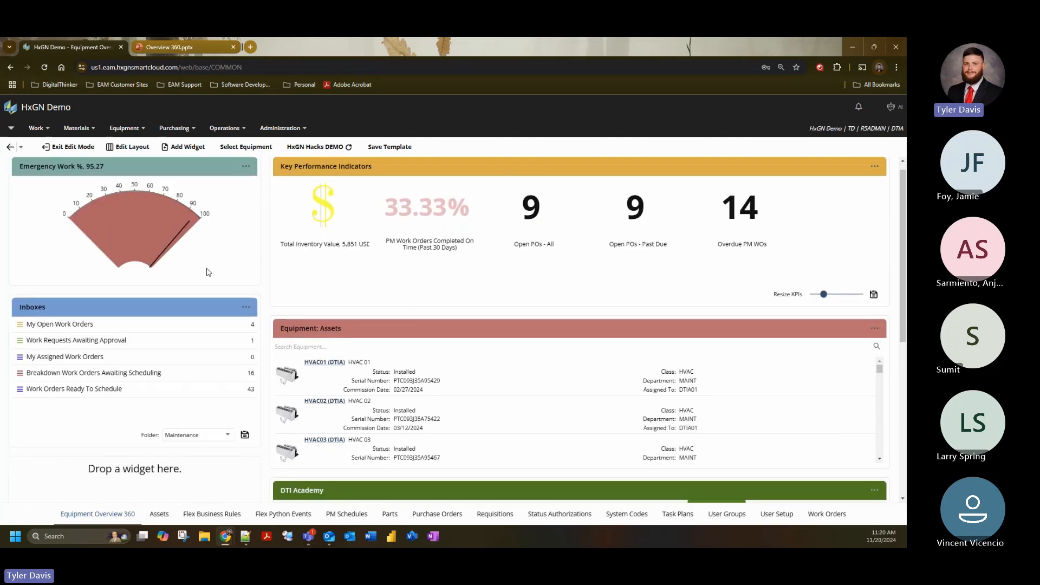
scroll(325, 314, "up", 2)
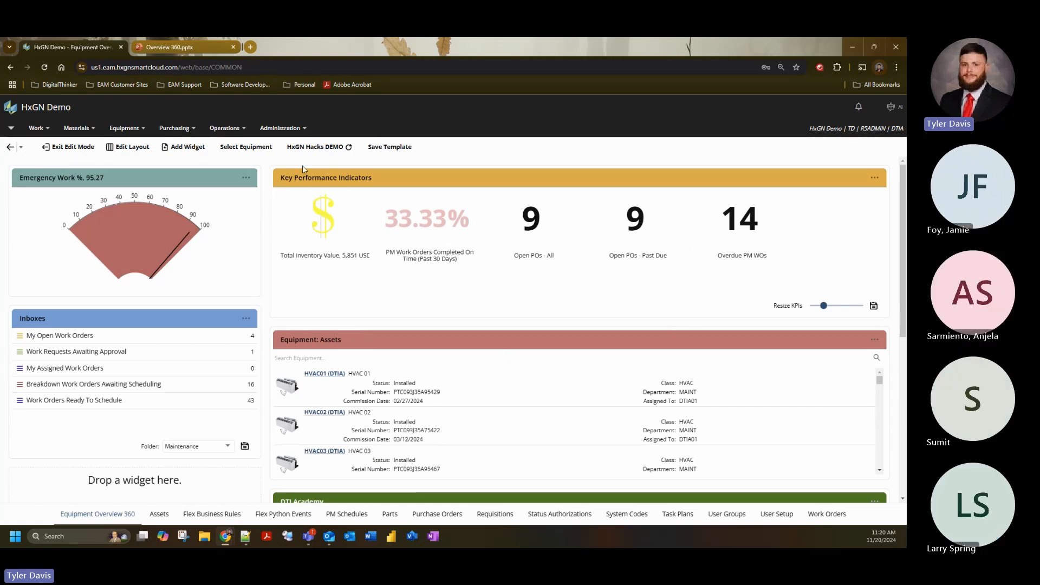
- Save the HxGN Hacks DEMO template under its existing code and description, and exit edit mode
left_click(403, 148)
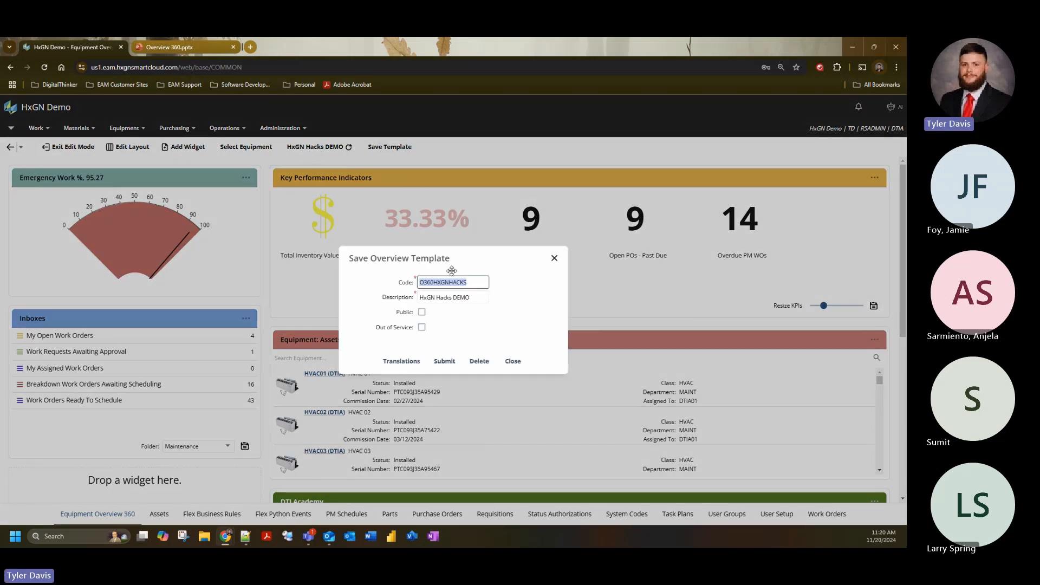
left_click(477, 286)
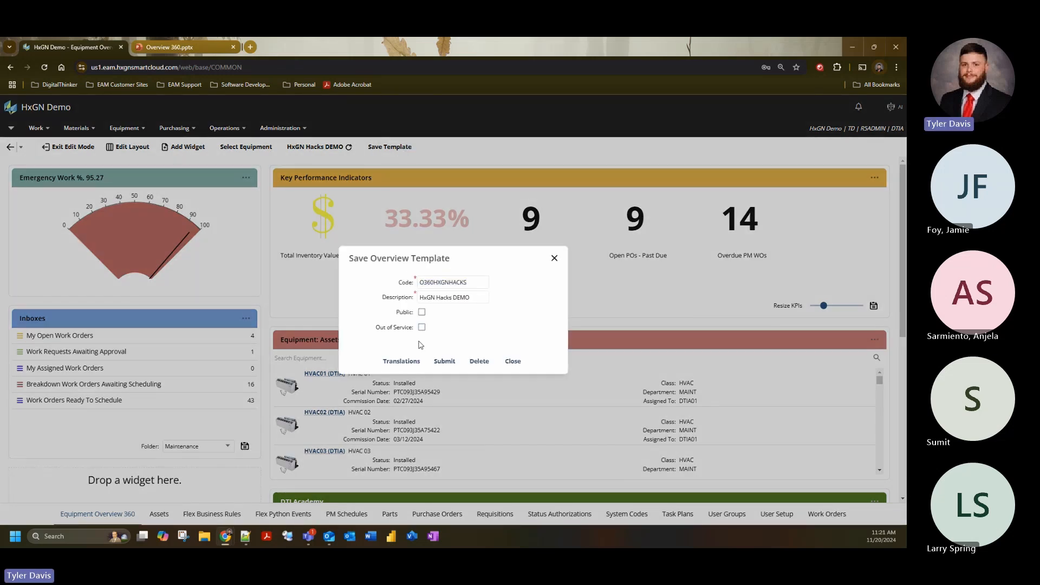
left_click(513, 361)
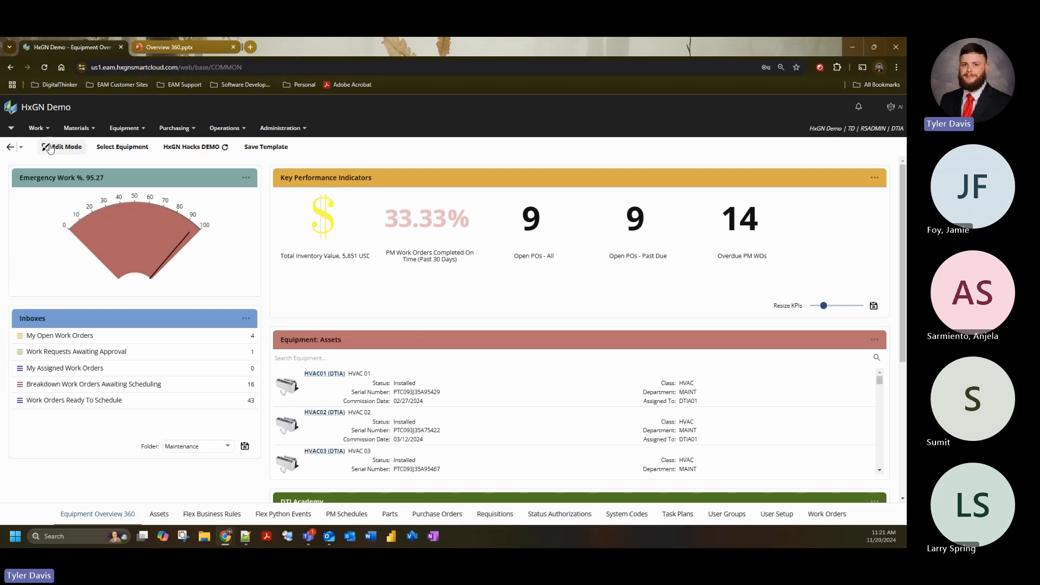
- Review the template outside edit mode, and view the What's Next slide in the Overview 360 presentation before returning to HxGN EAM
scroll(60, 423, "down", 2)
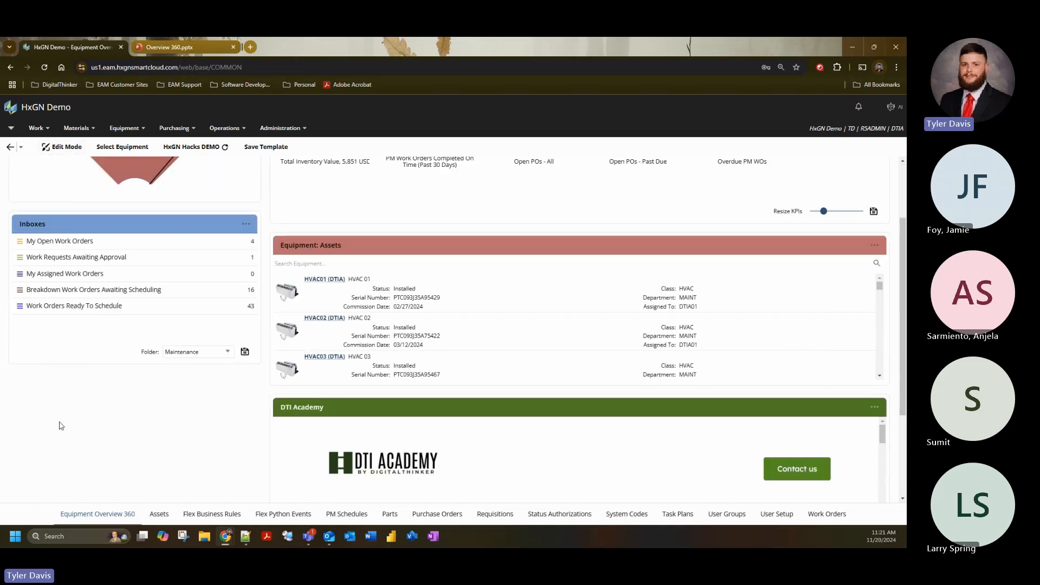
scroll(287, 408, "up", 2)
scroll(474, 425, "down", 1)
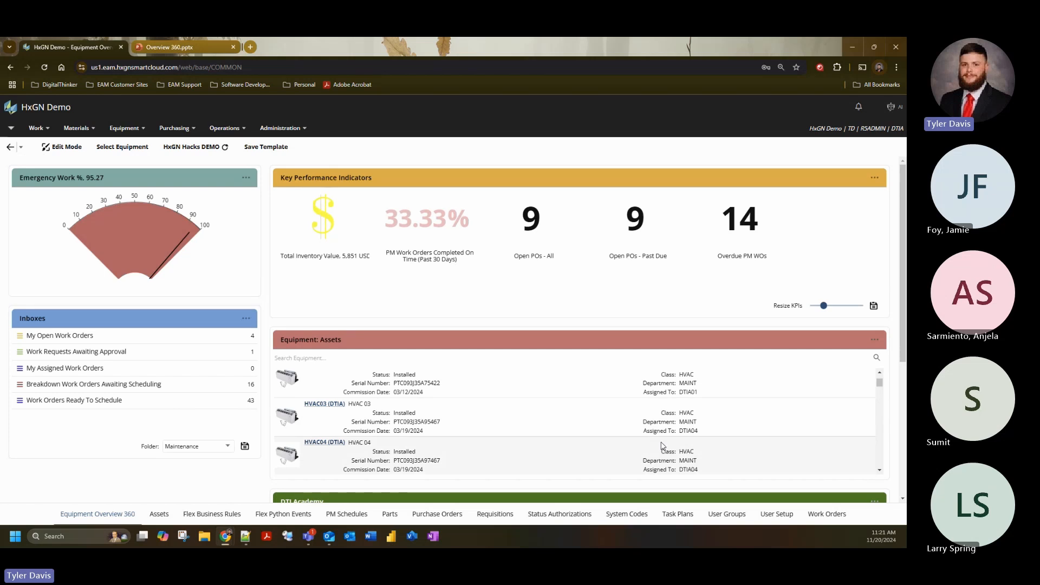
key("ctrl+Tab")
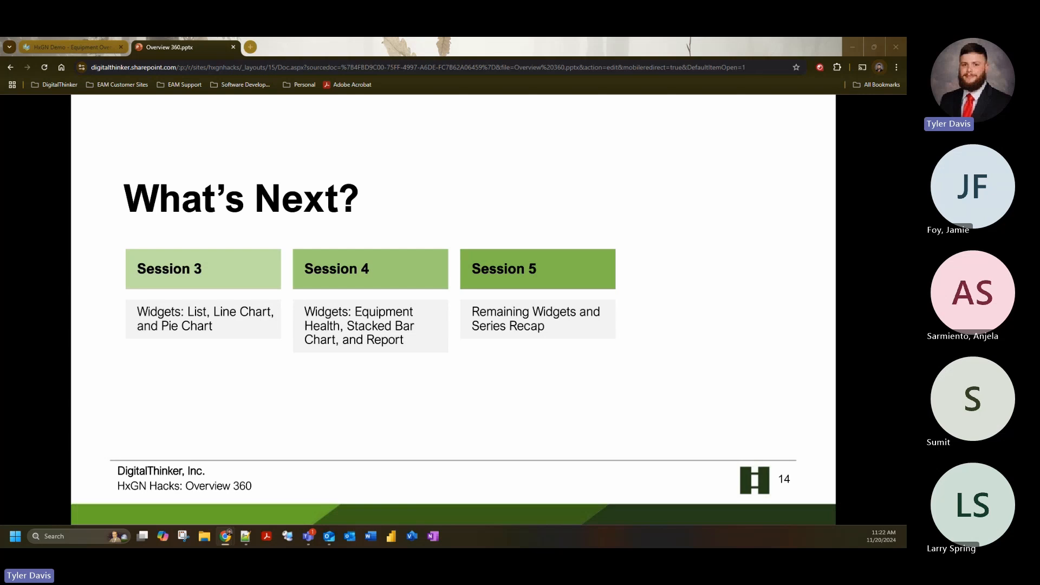
left_click(84, 48)
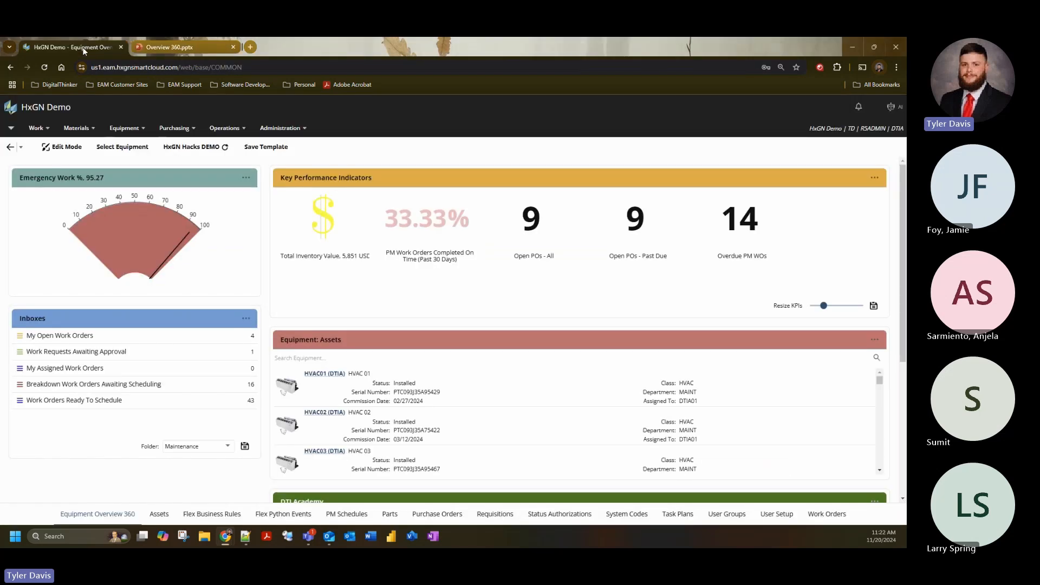
- Open the Screens administration screen, search for "Stores", and open the SSSTOR record
left_click(295, 128)
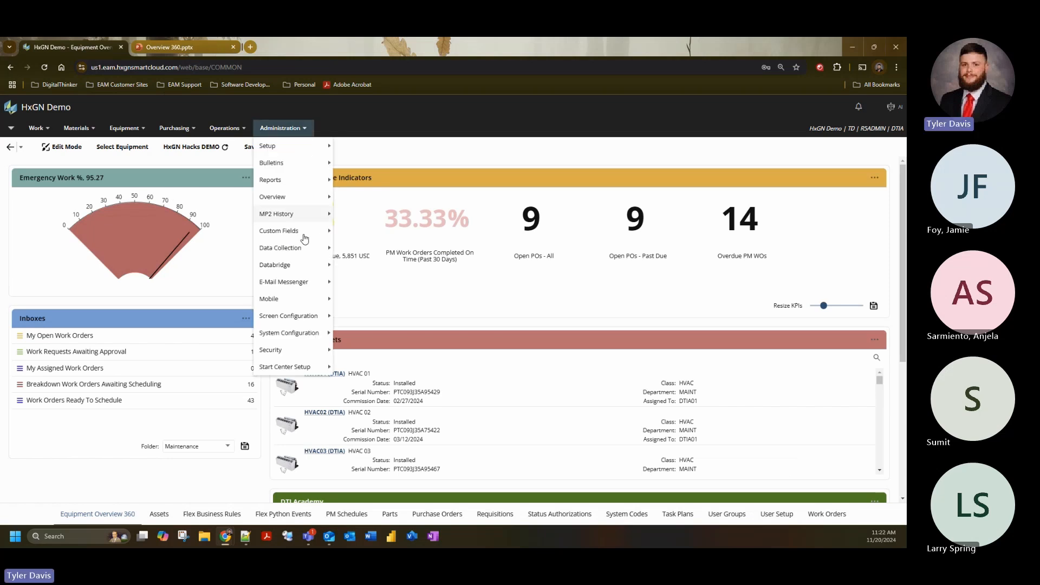
mouse_move(313, 324)
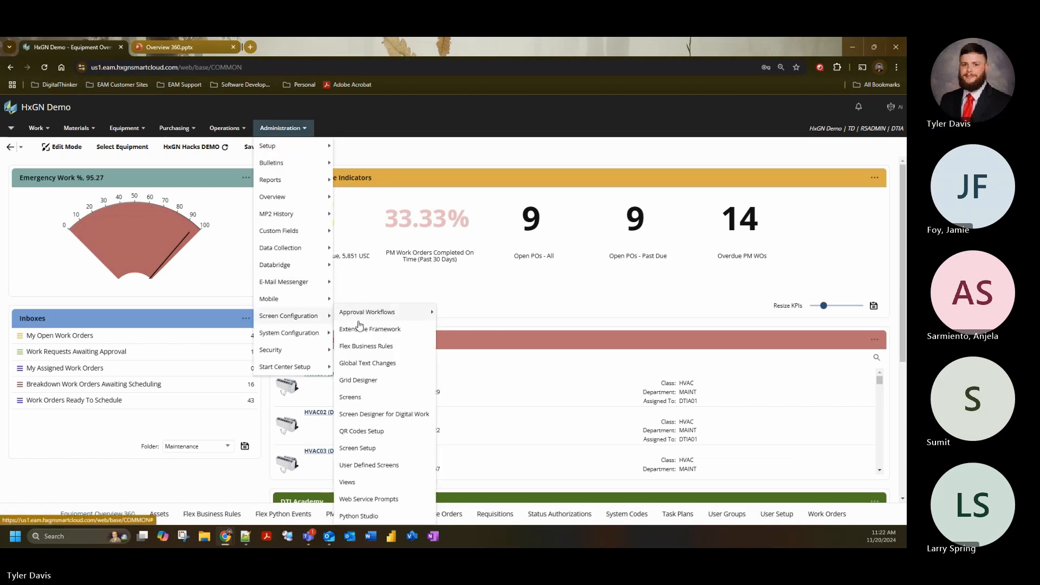
left_click(377, 397)
left_click(122, 191)
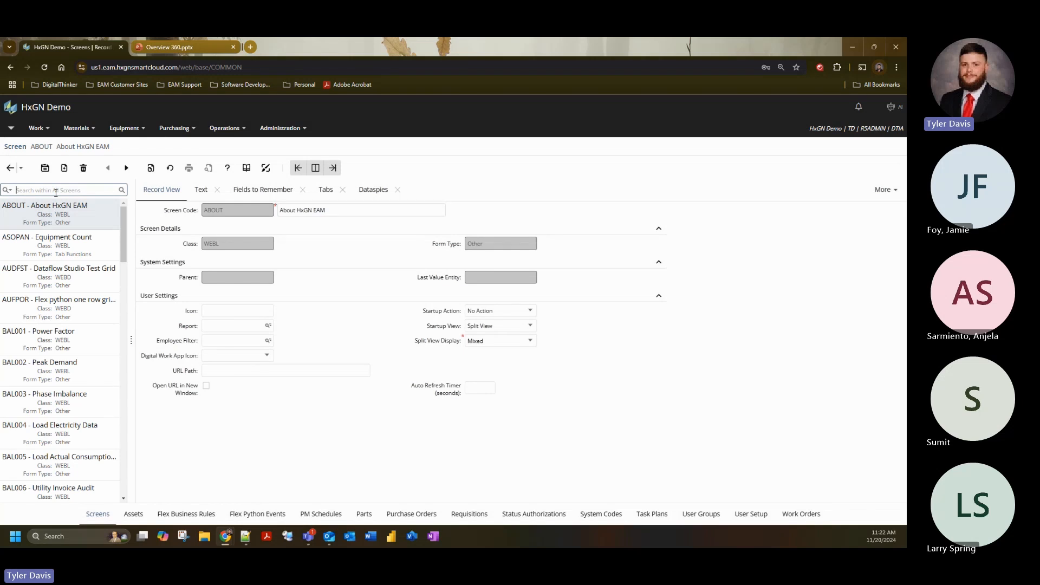
type("stores")
key("Return")
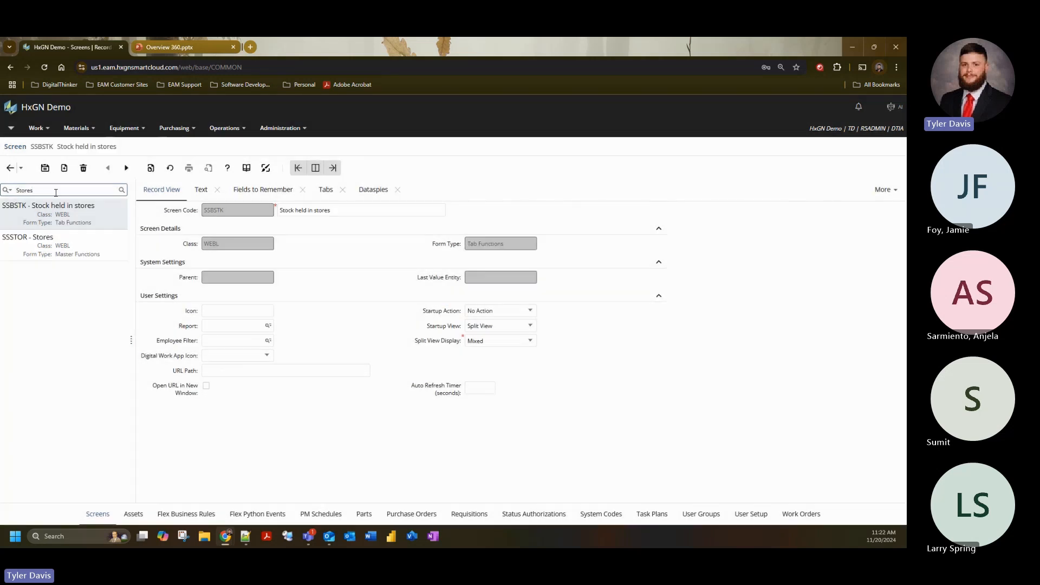
left_click(99, 254)
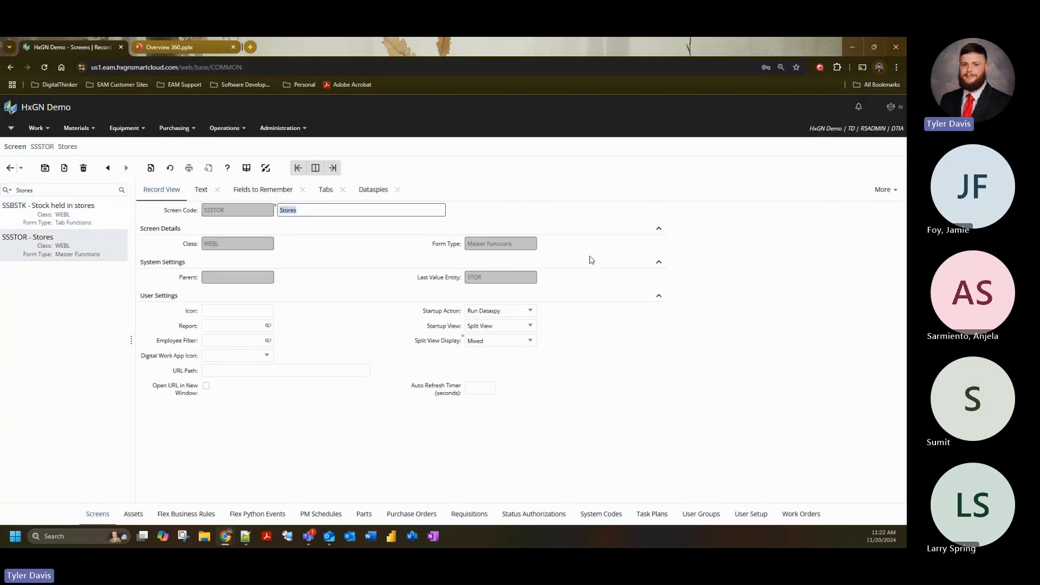
- Open the Custom Tabs of the SSSTOR screen and examine the URL defined for the DigitalThinker tab
left_click(884, 190)
left_click(880, 228)
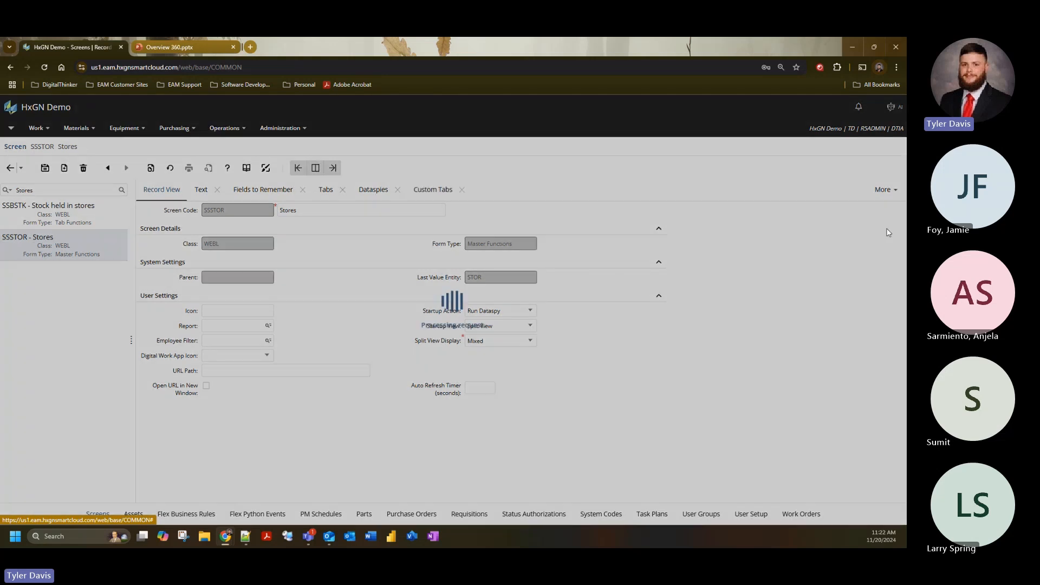
left_click(333, 413)
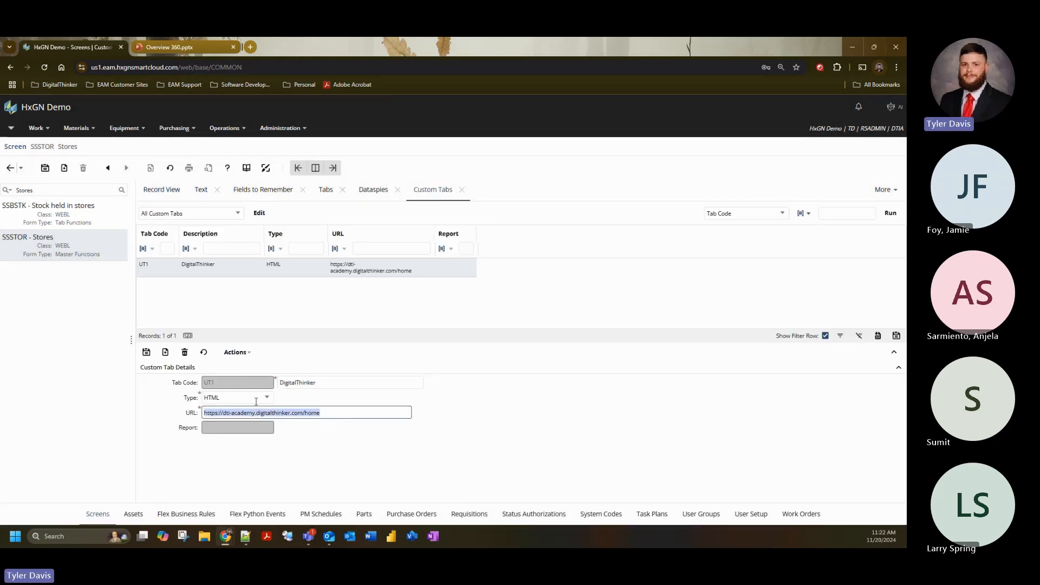
left_click(333, 415)
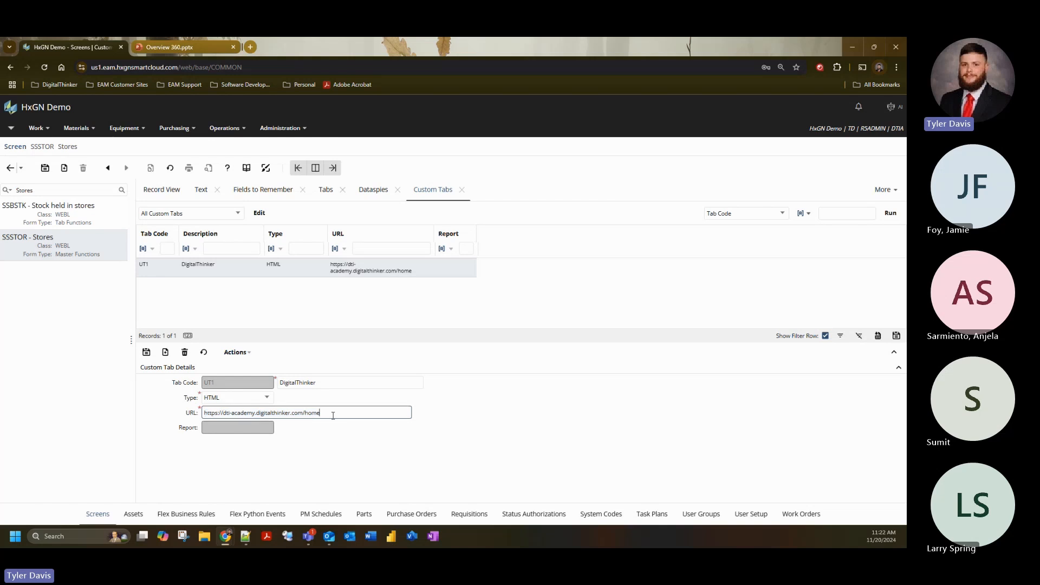
- Inspect the field details of the custom tab's URL field in Screen Designer, including its length, and exit the designer
left_click(266, 168)
left_click(461, 421)
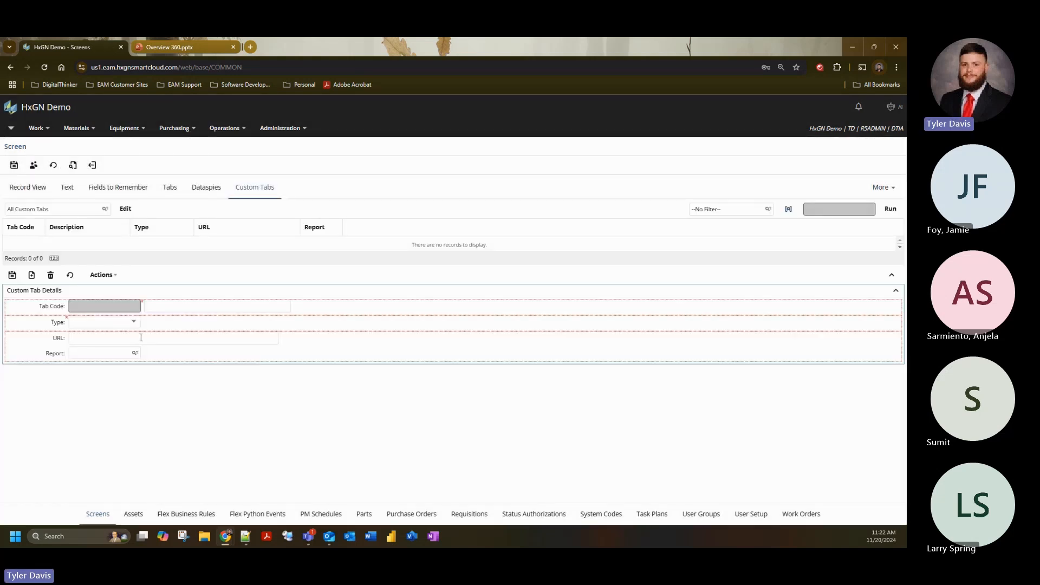
double_click(139, 337)
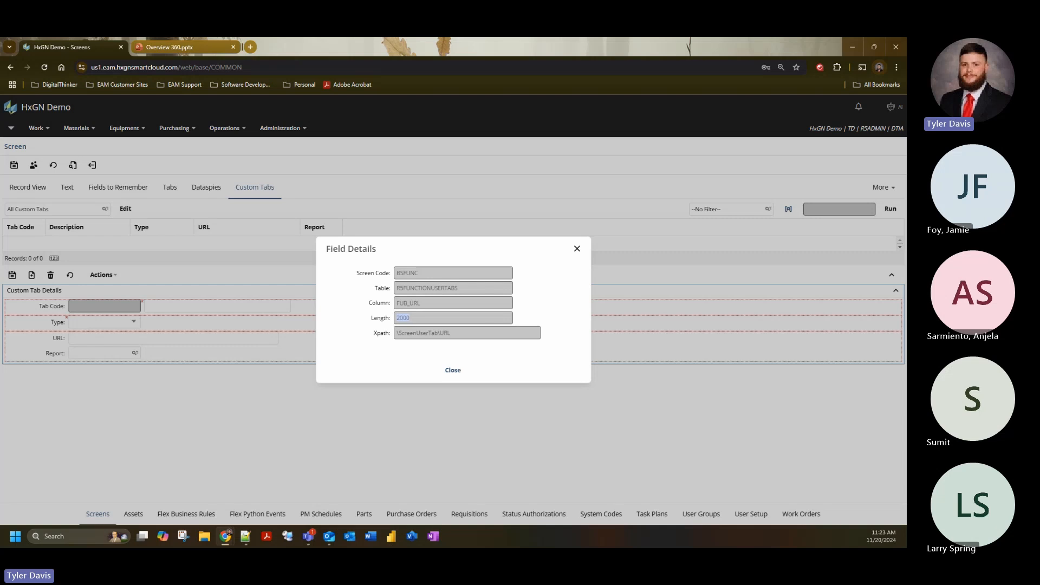
left_click(453, 370)
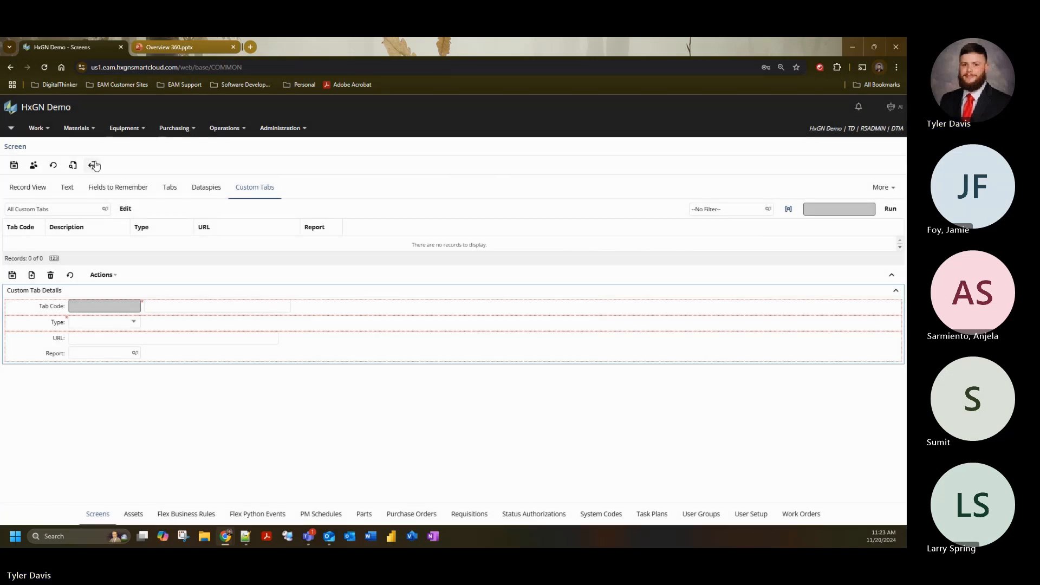
left_click(93, 165)
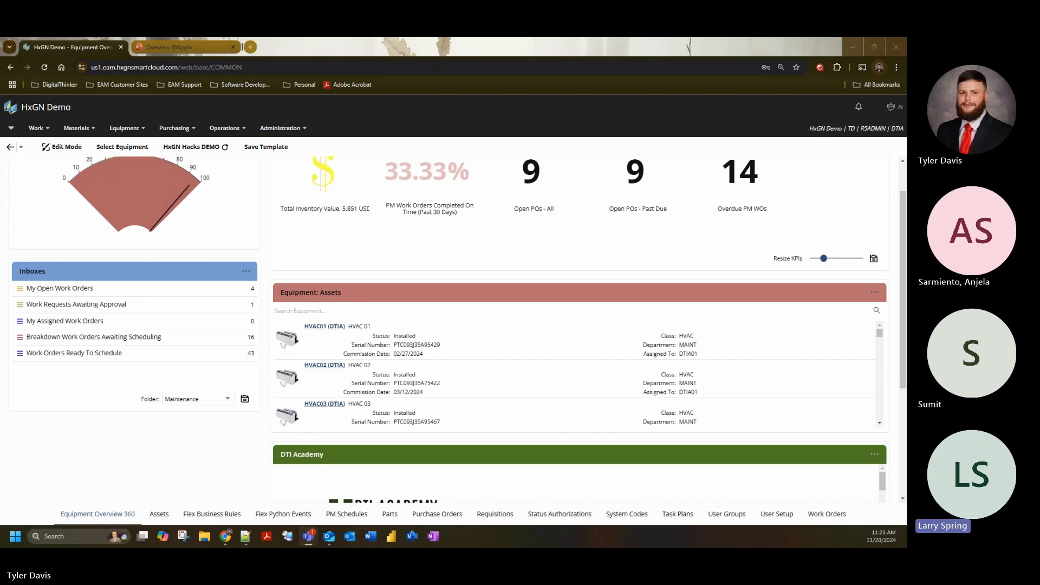
scroll(383, 351, "up", 1)
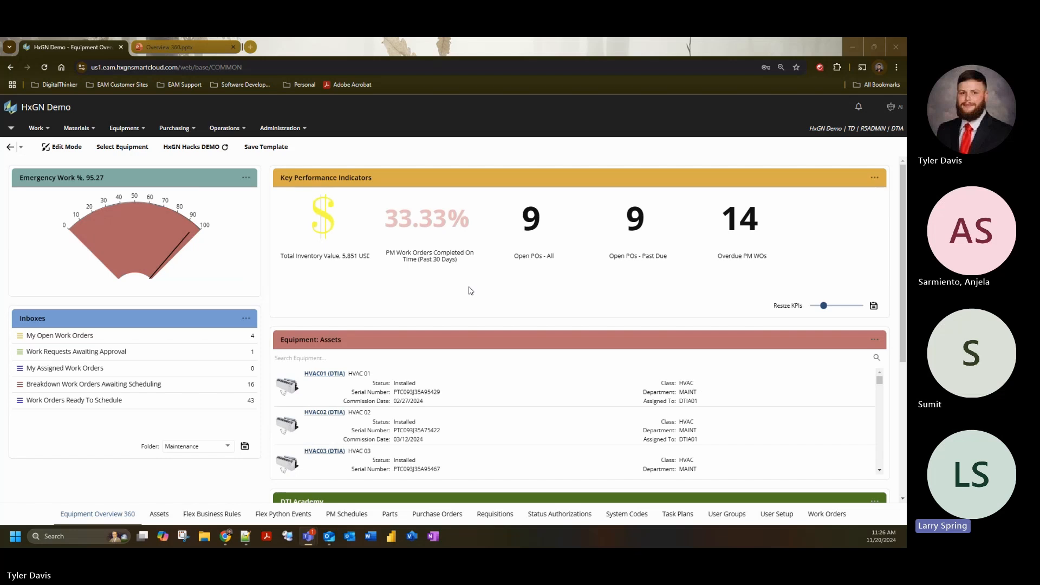
scroll(297, 322, "down", 4)
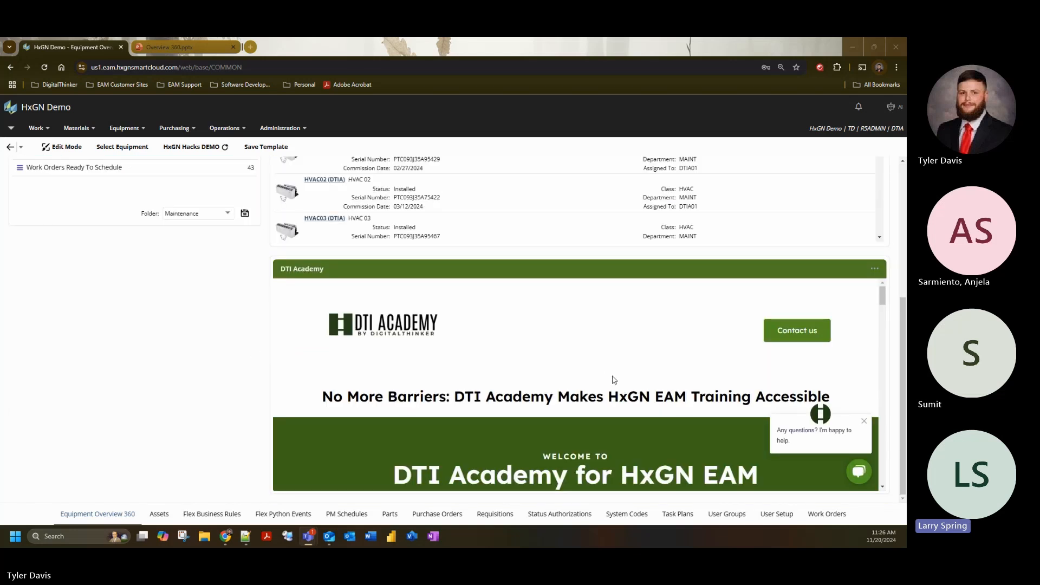
scroll(615, 388, "up", 1)
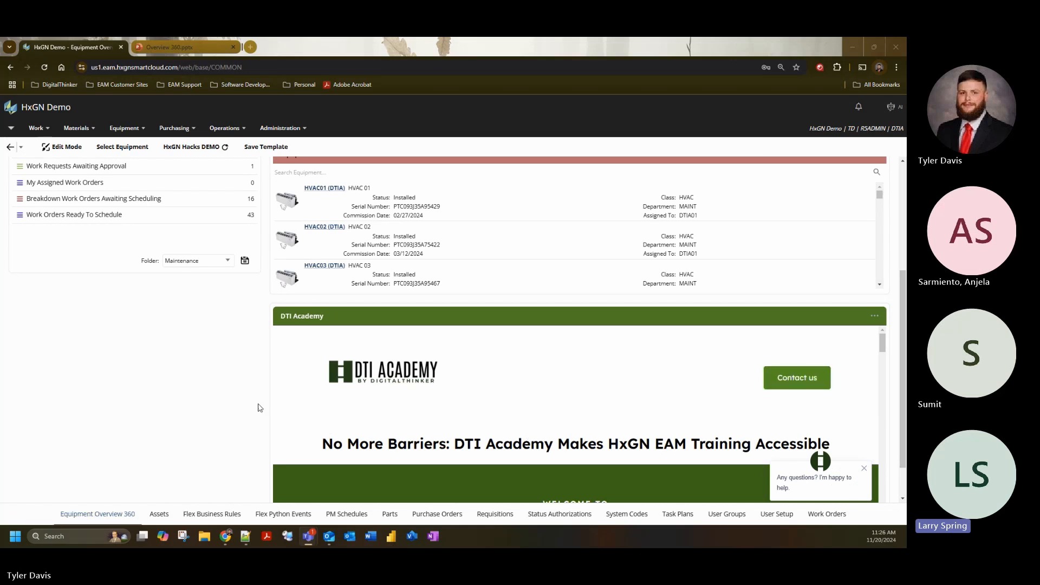
scroll(247, 394, "down", 1)
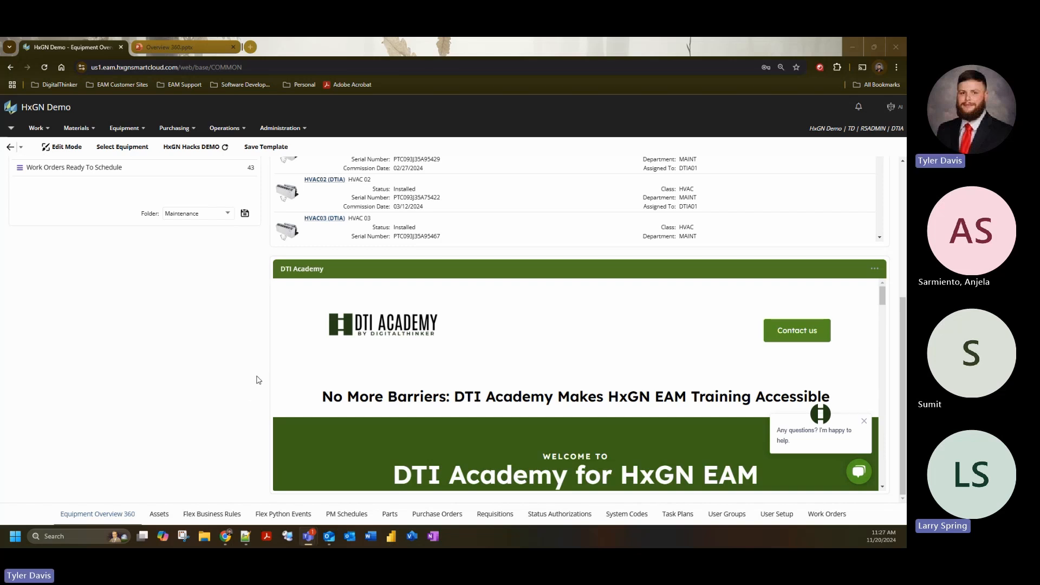
- Open the DTI Academy widget's Custom URL settings to review its screen name, custom tab, title and height
scroll(823, 313, "up", 1)
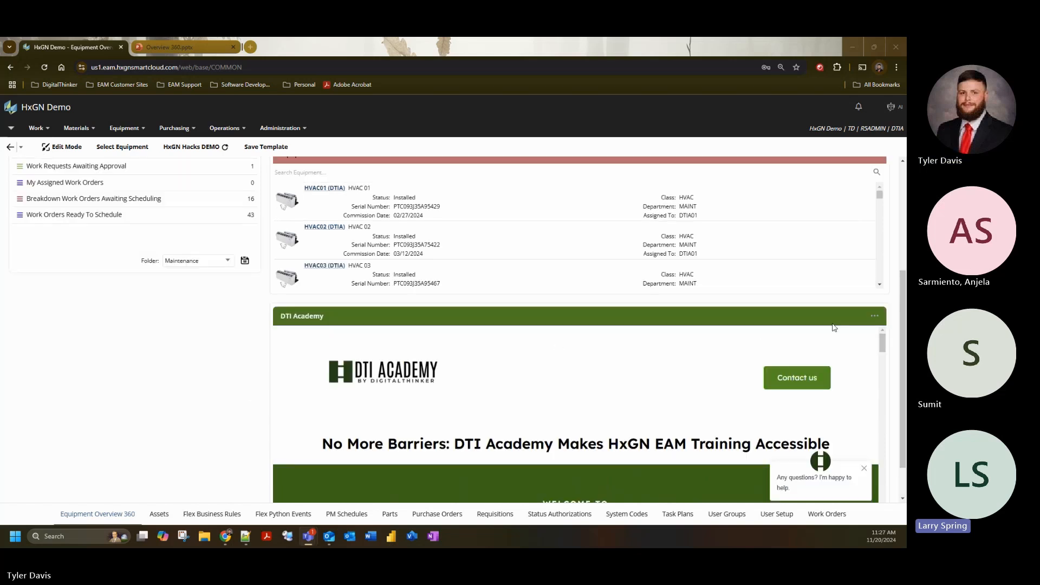
left_click(875, 316)
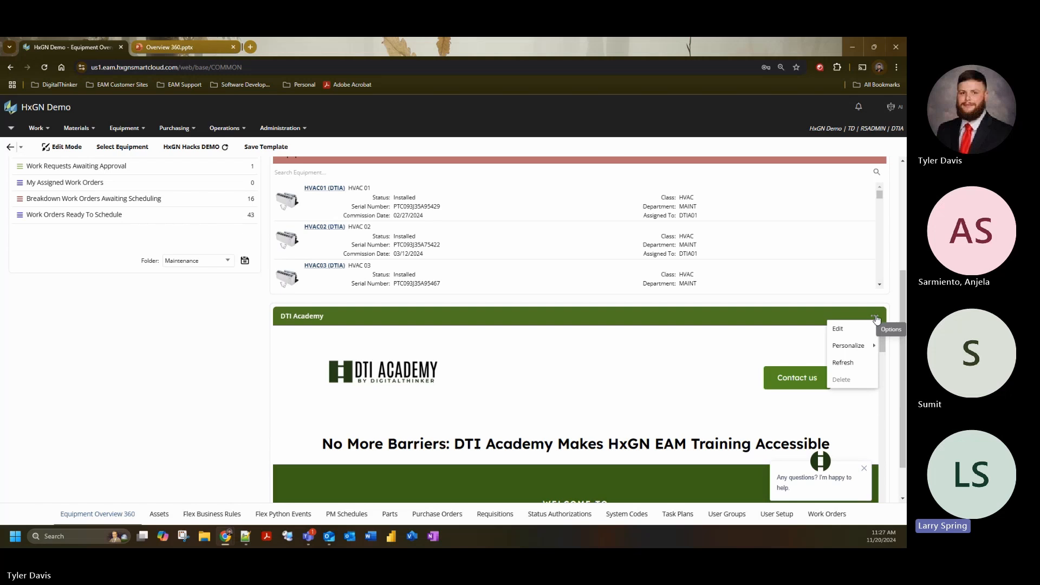
left_click(844, 330)
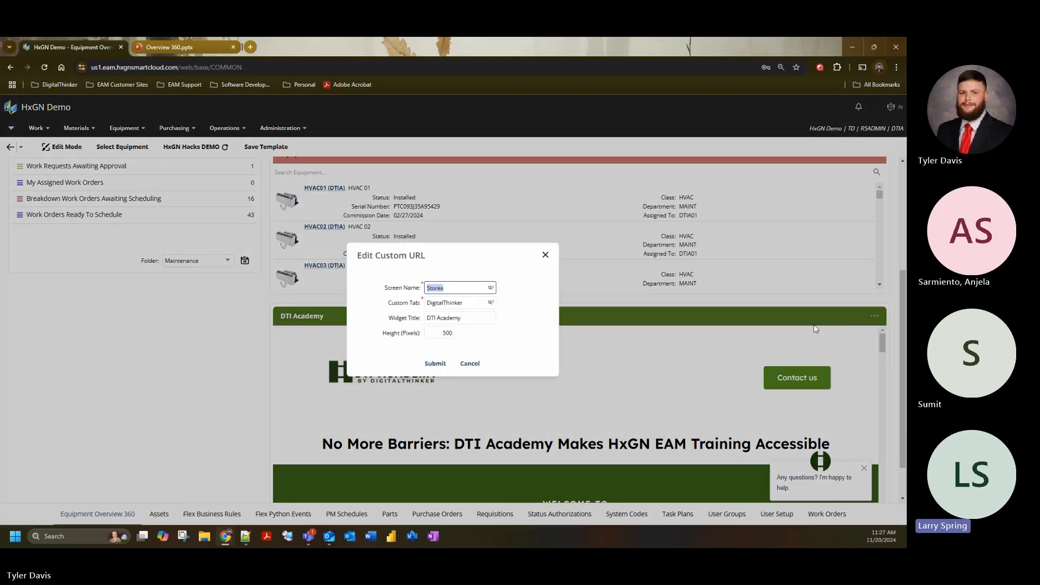
left_click(534, 327)
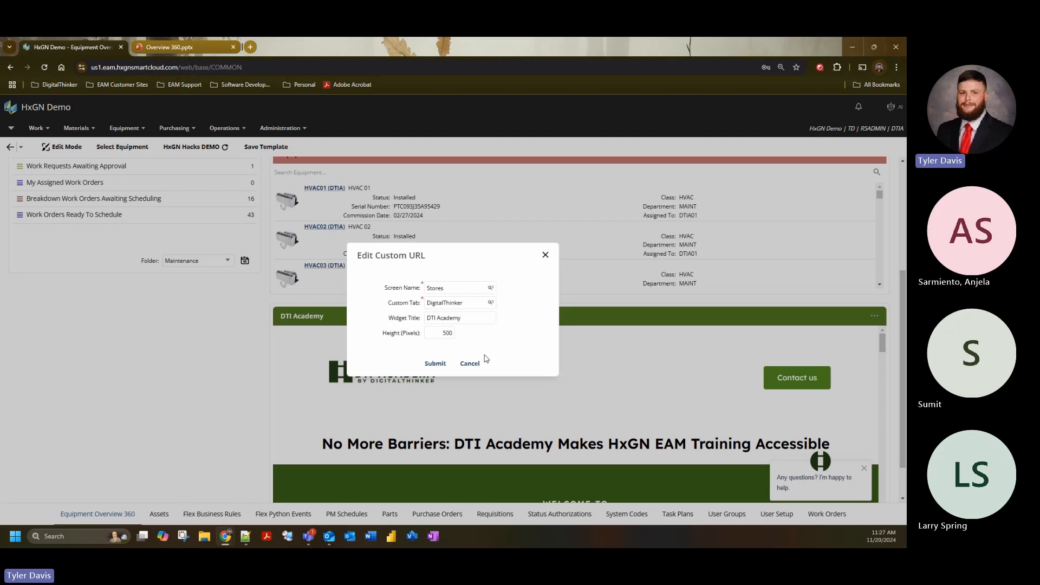
- Review the unfiltered list of screens selectable for the Custom URL widget, cancel the lookup, and move to the Custom Tab field
left_click(491, 288)
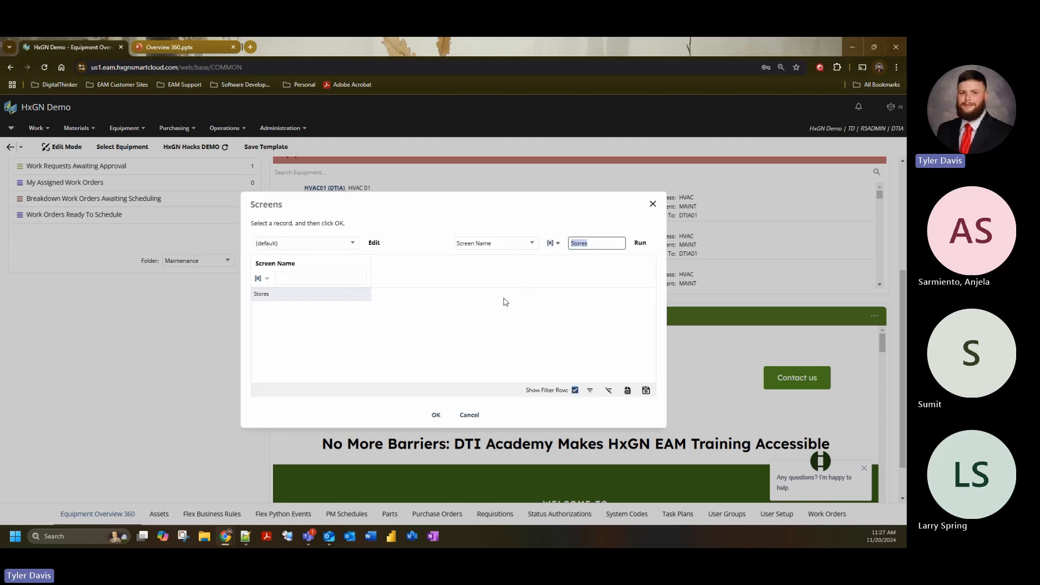
key("BackSpace")
key("Return")
left_click_drag(654, 311, 672, 353)
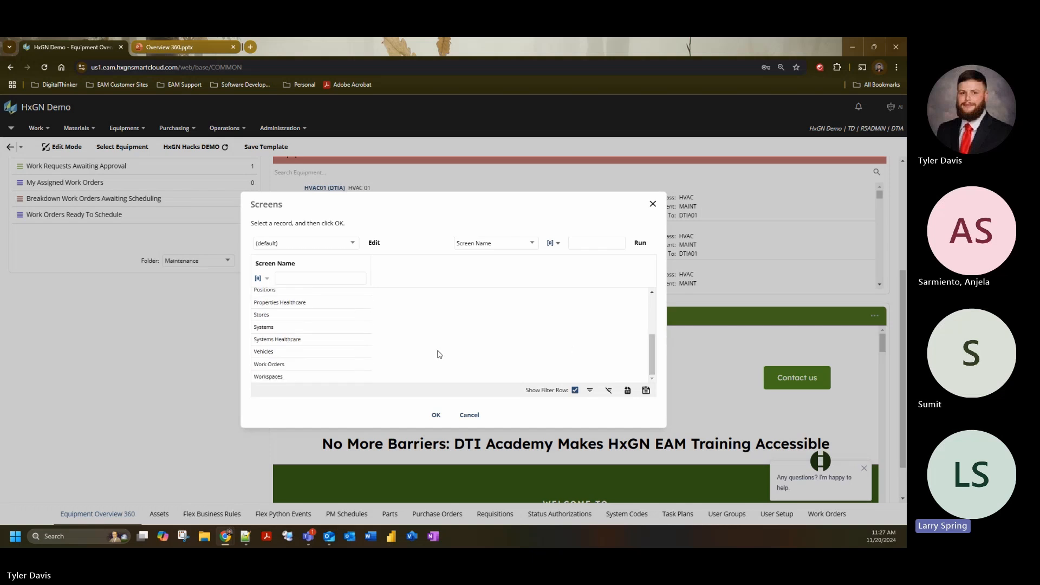
scroll(456, 352, "up", 5)
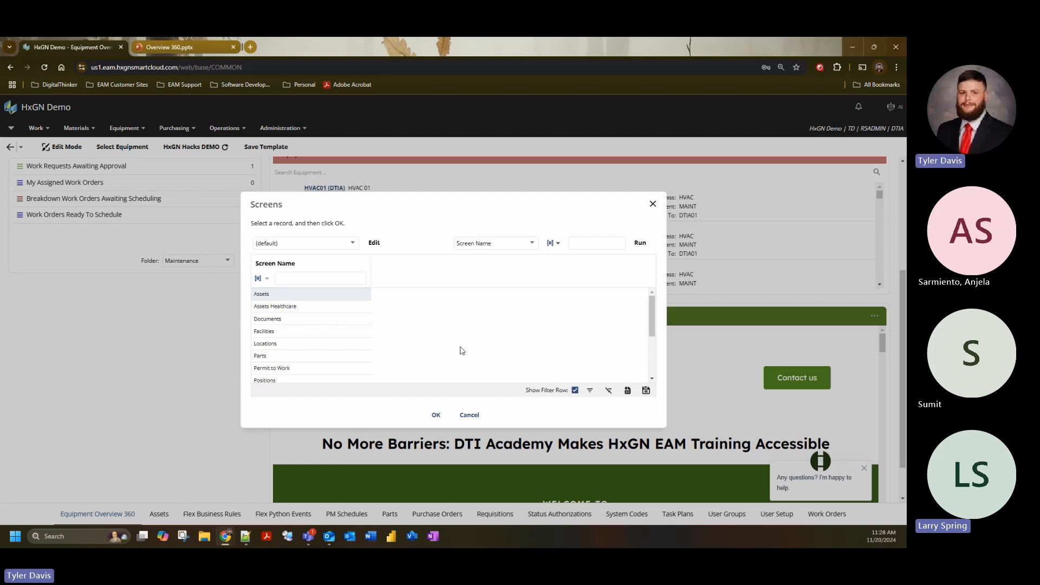
scroll(460, 349, "down", 3)
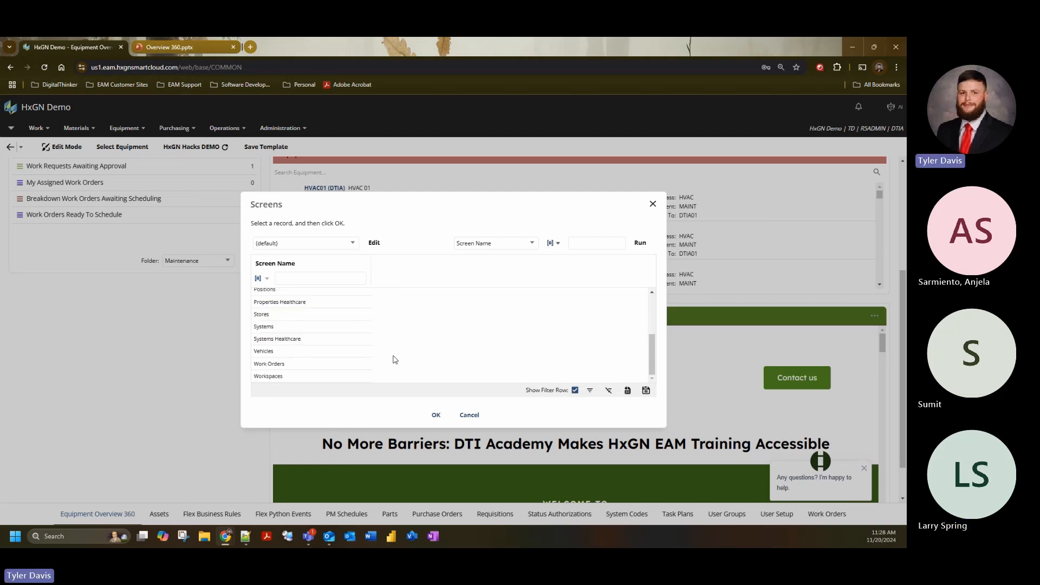
left_click(471, 414)
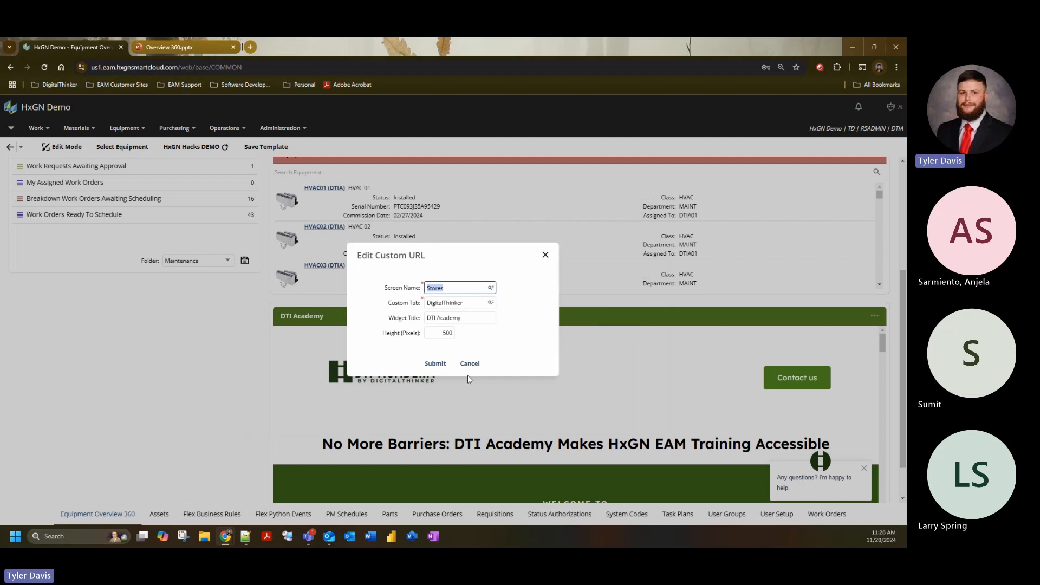
key("Tab")
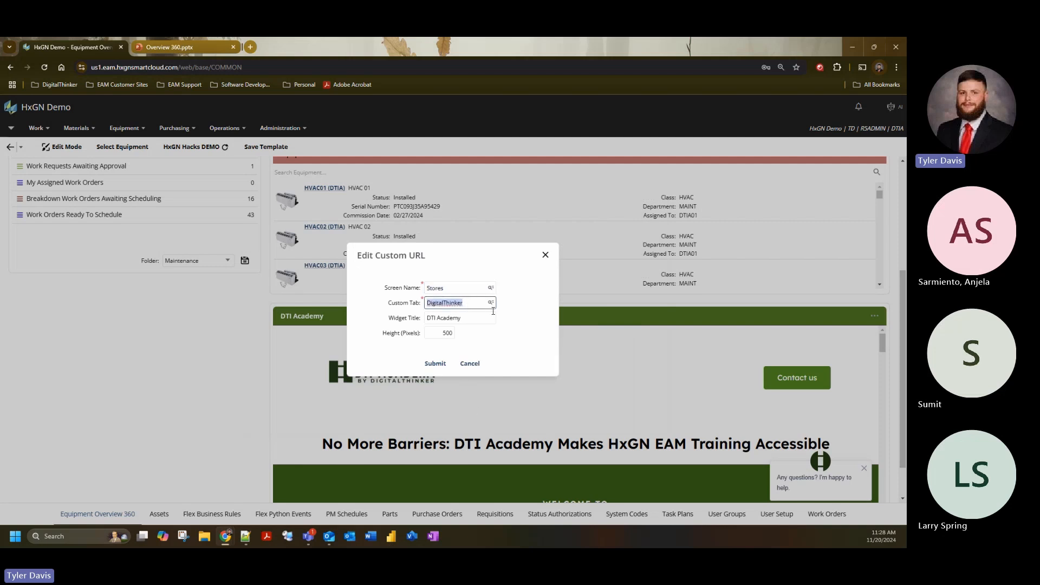